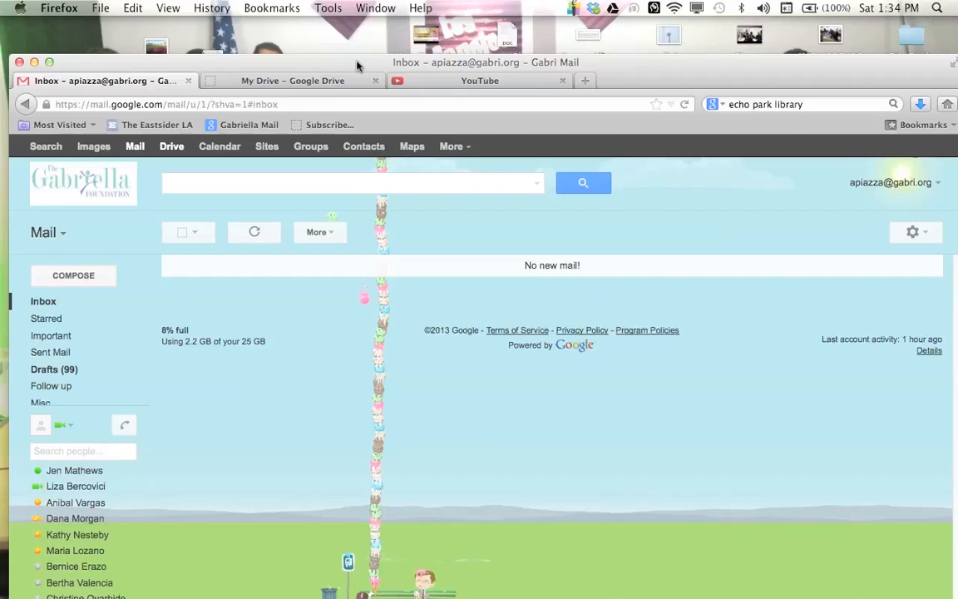
pyautogui.moveTo(358, 65); pyautogui.dragTo(358, 41)
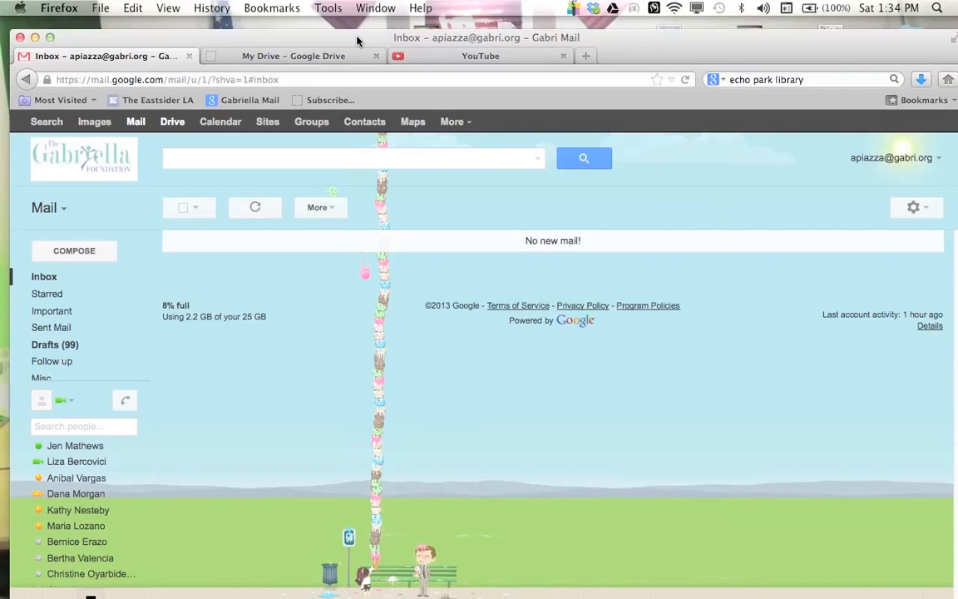
pyautogui.moveTo(358, 40); pyautogui.dragTo(356, 33)
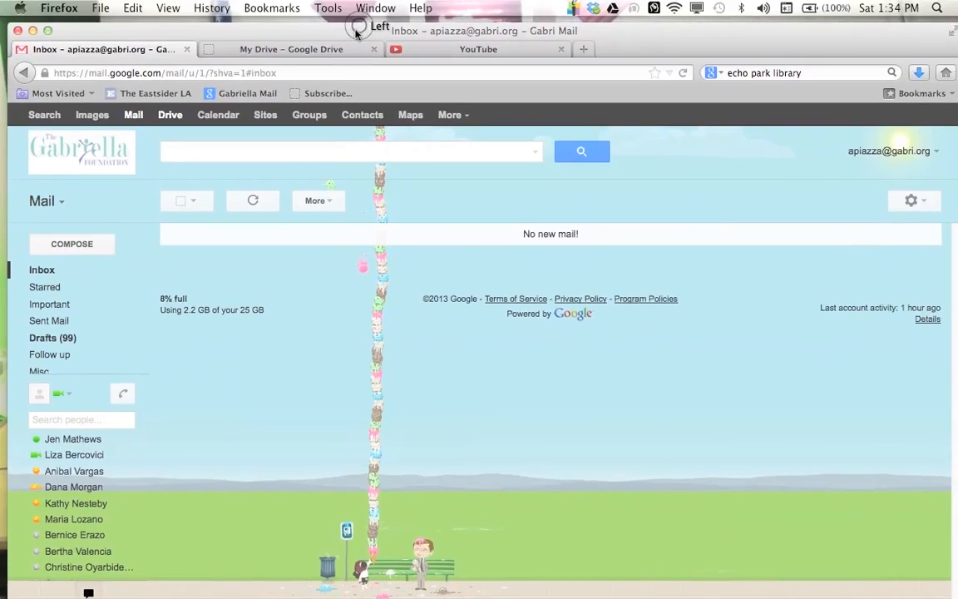
# Step: Open the 8thGradePaycheck.MASTER.12-13 spreadsheet from My Drive
pyautogui.click(251, 52)
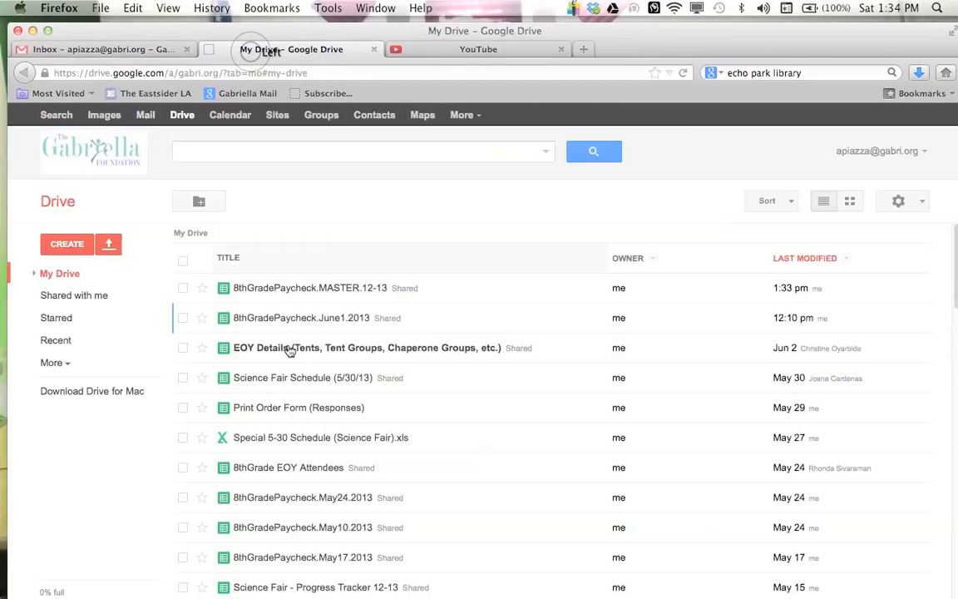
pyautogui.click(81, 277)
pyautogui.scroll(-10, 342, 461)
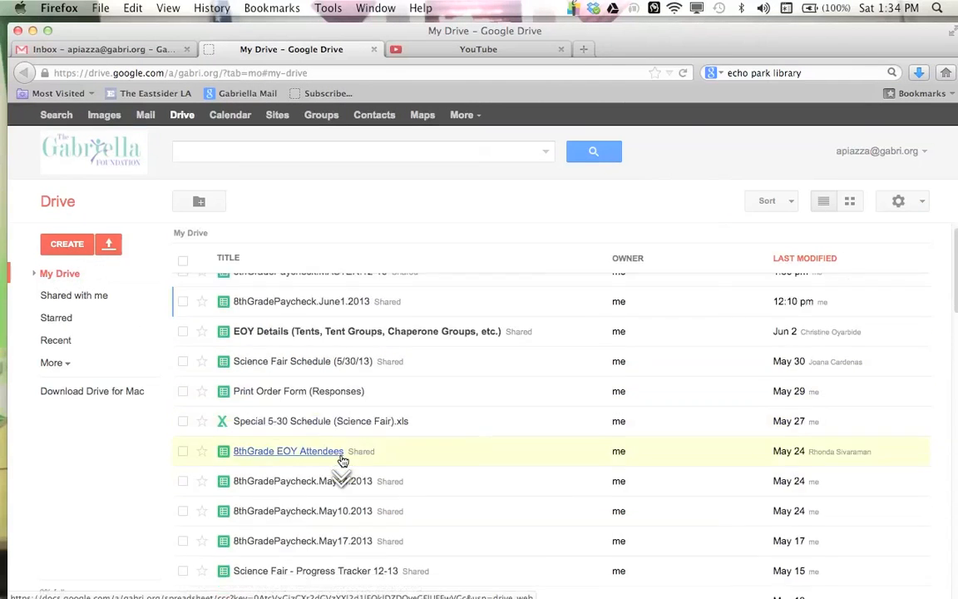
pyautogui.scroll(-9, 341, 462)
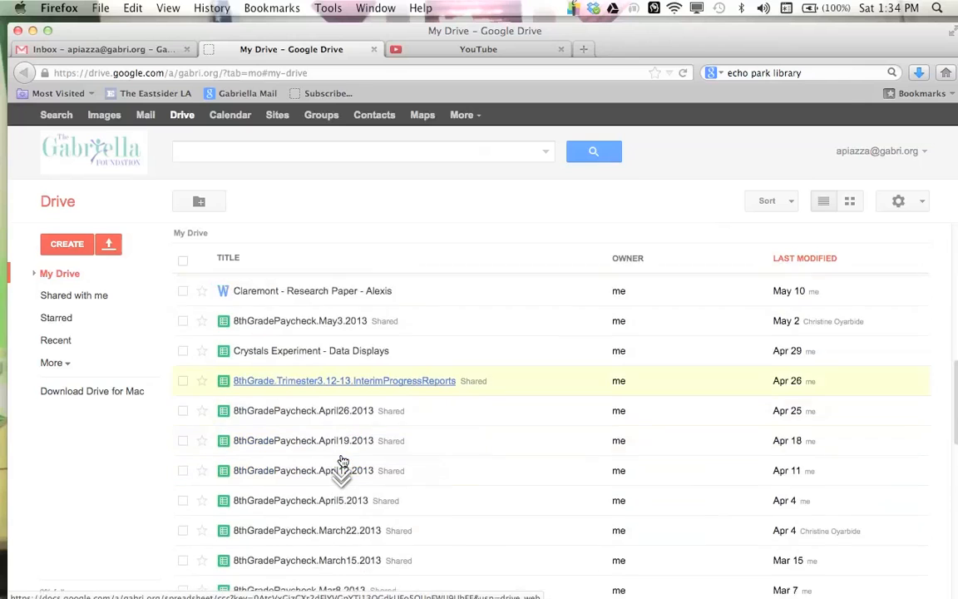
pyautogui.scroll(-3, 342, 517)
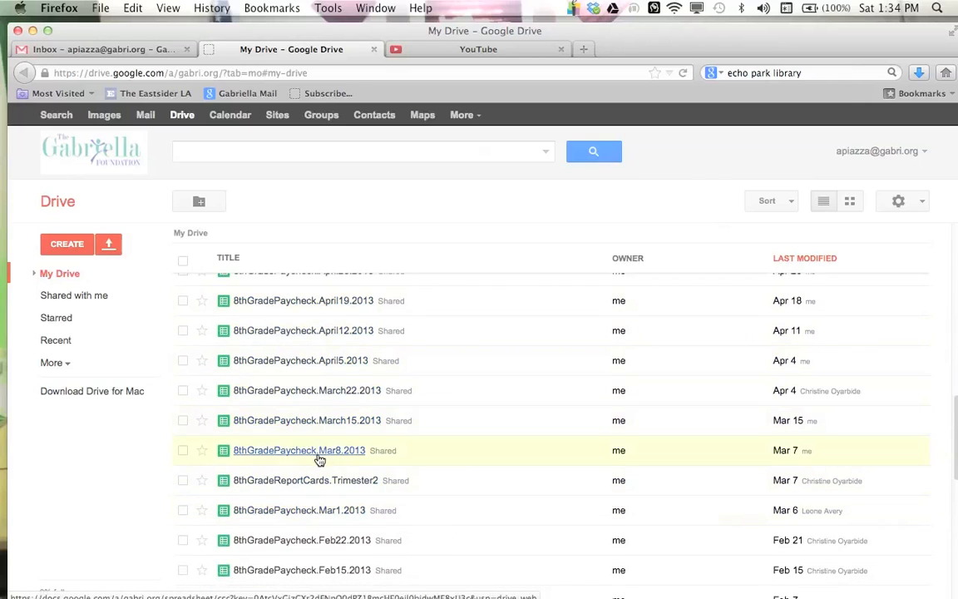
pyautogui.scroll(-5, 319, 459)
pyautogui.scroll(9, 319, 460)
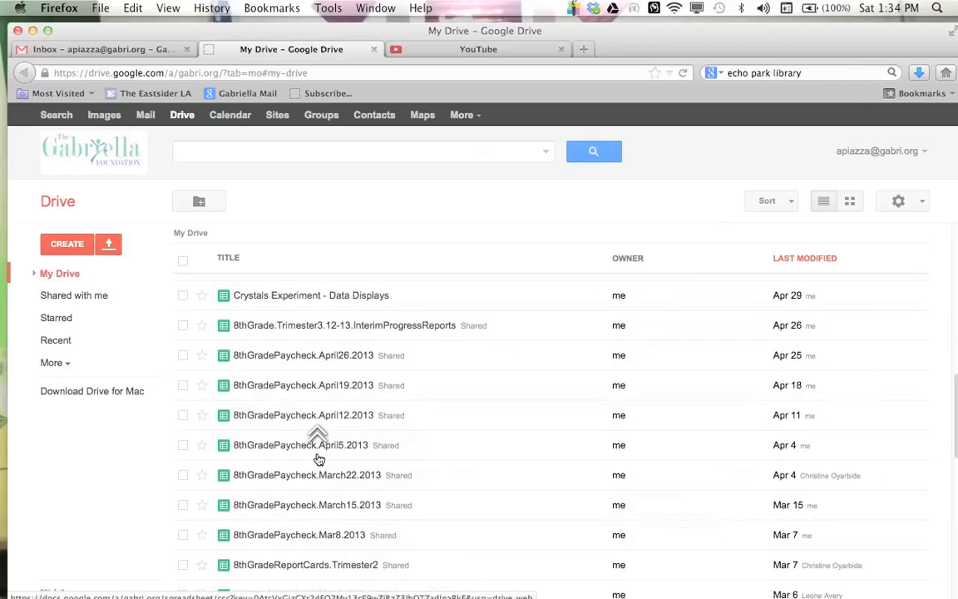
pyautogui.scroll(10, 319, 459)
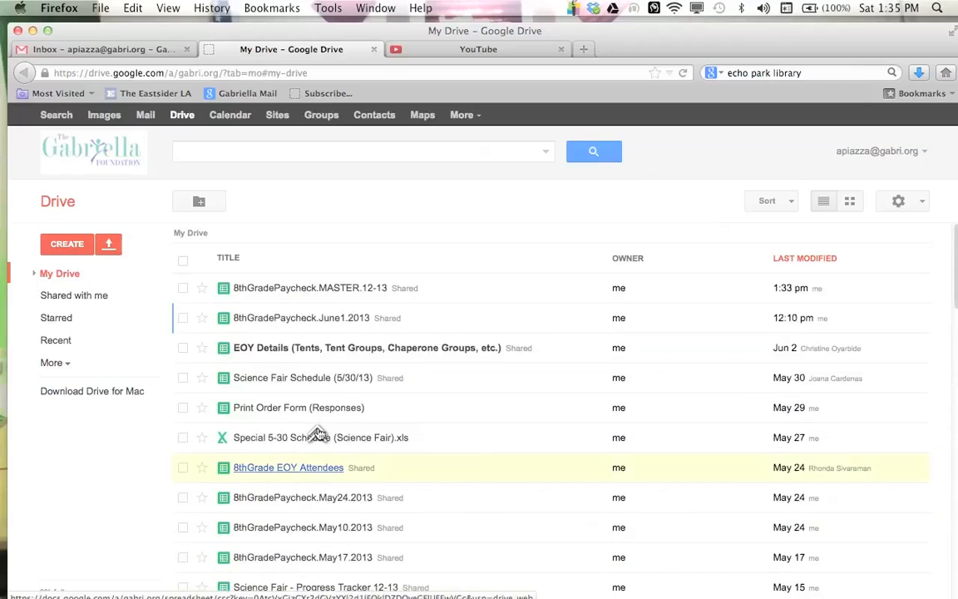
pyautogui.click(328, 291)
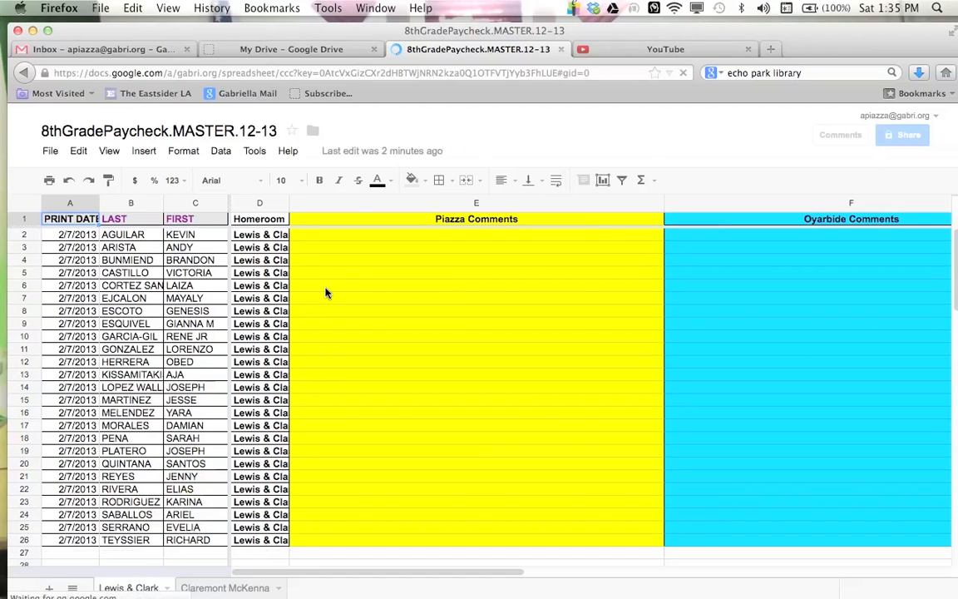
# Step: Review the master spreadsheet's columns and its Lewis & Clark and Claremont McKenna sheets
pyautogui.click(326, 291)
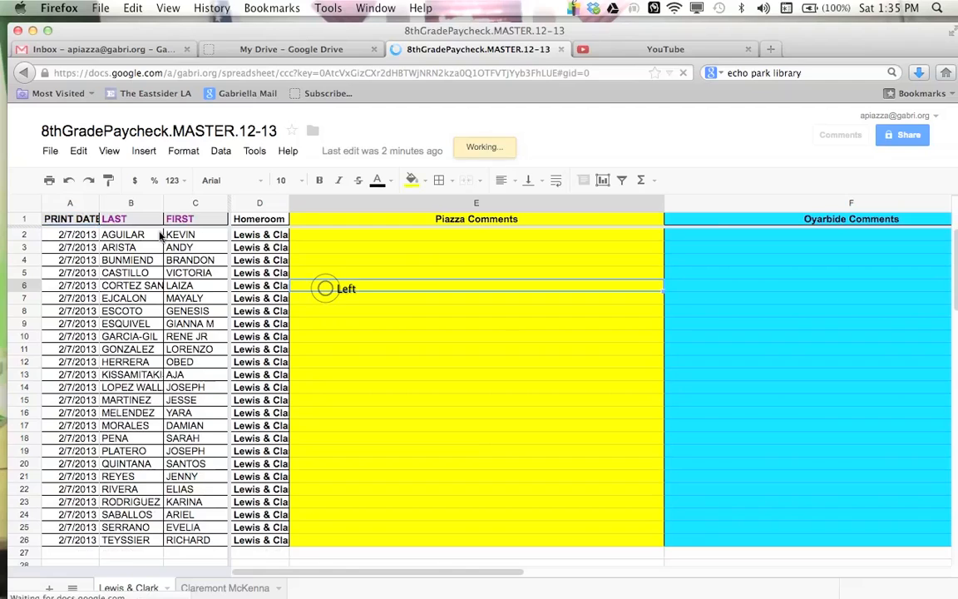
pyautogui.click(74, 218)
pyautogui.keyDown('shift'); pyautogui.click(68, 541); pyautogui.keyUp('shift')
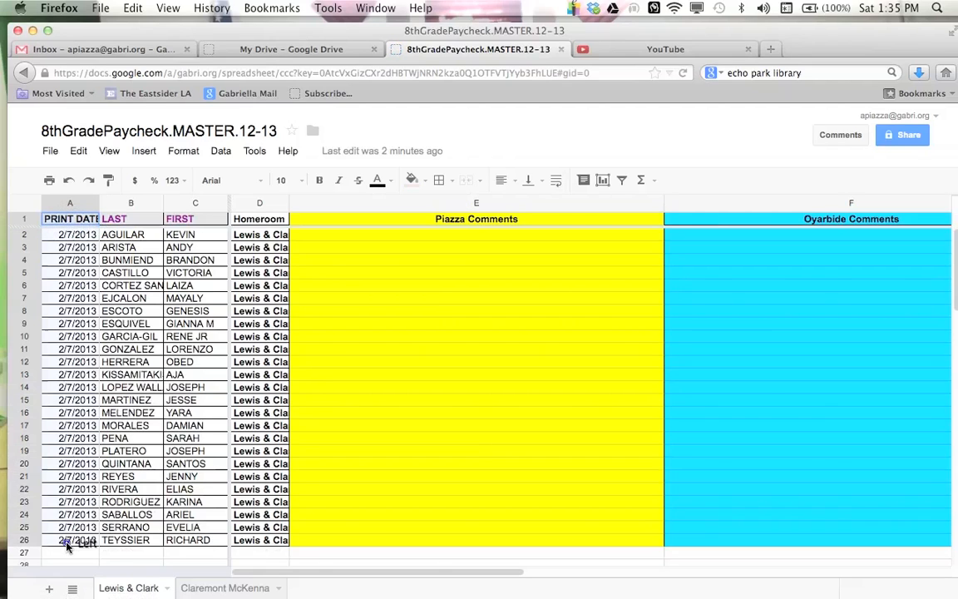
pyautogui.click(132, 223)
pyautogui.keyDown('shift'); pyautogui.click(189, 541); pyautogui.keyUp('shift')
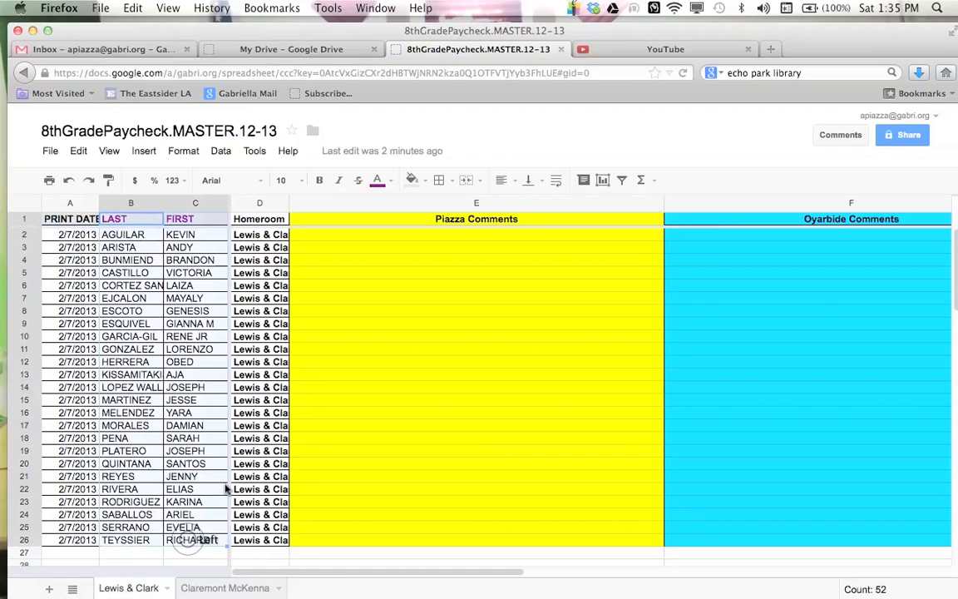
pyautogui.click(264, 221)
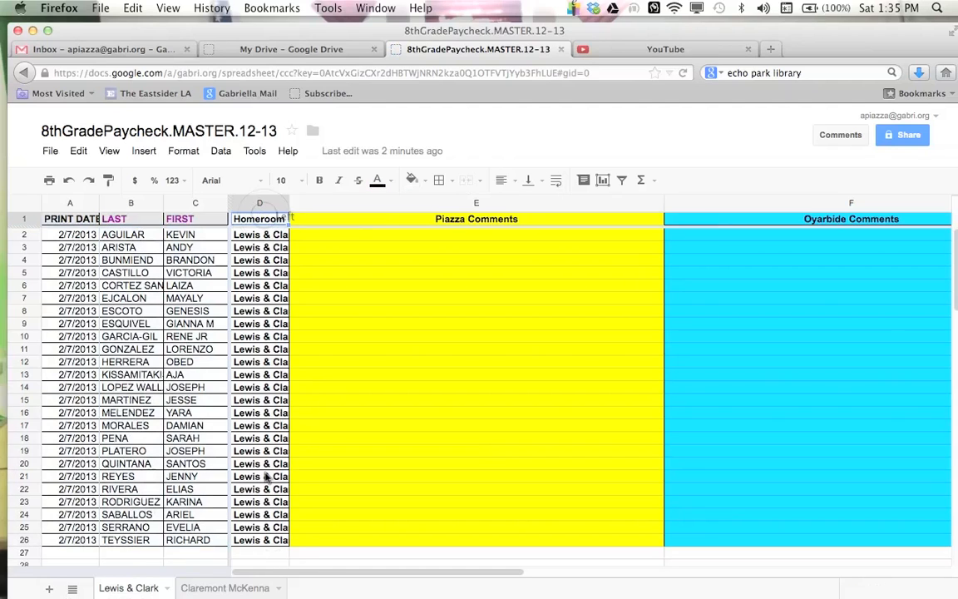
pyautogui.click(455, 222)
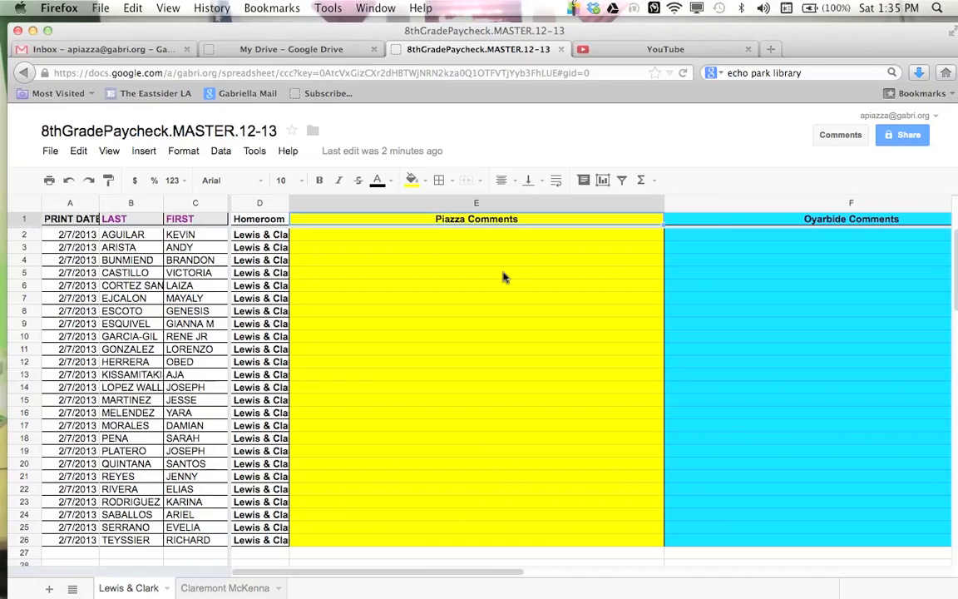
pyautogui.press('Right')
pyautogui.press('Right')
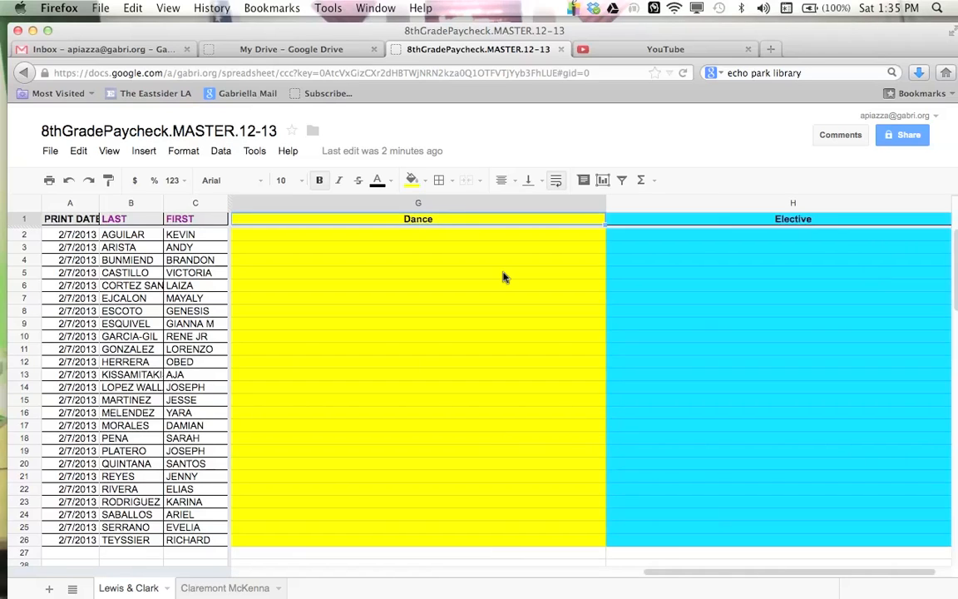
pyautogui.press('Right')
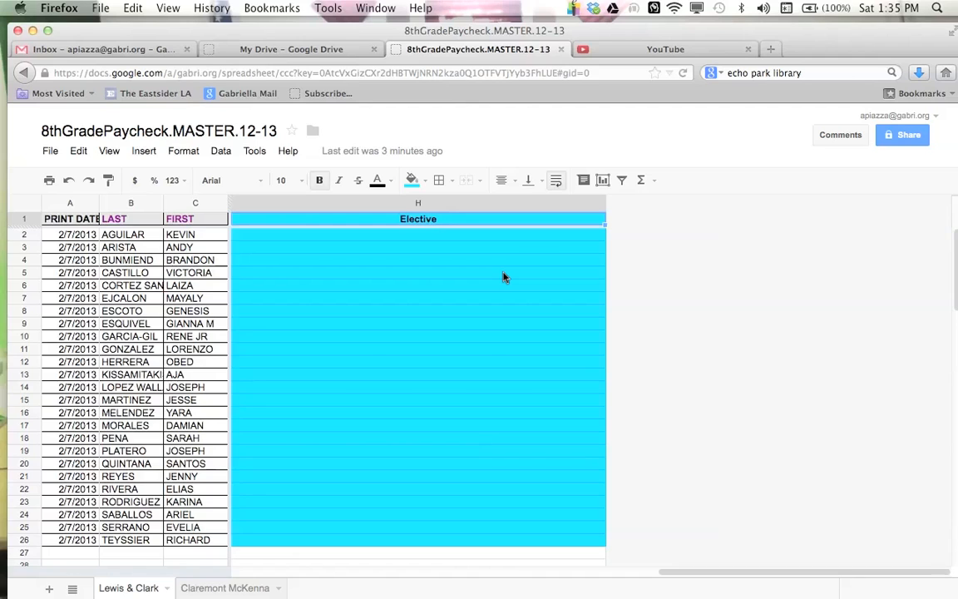
pyautogui.hscroll(-8, 504, 277)
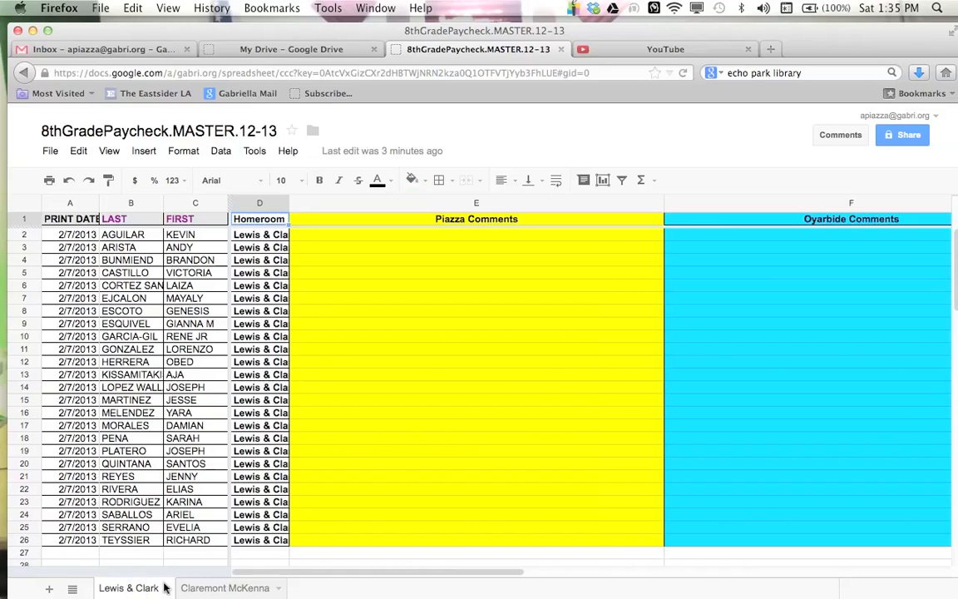
pyautogui.click(222, 588)
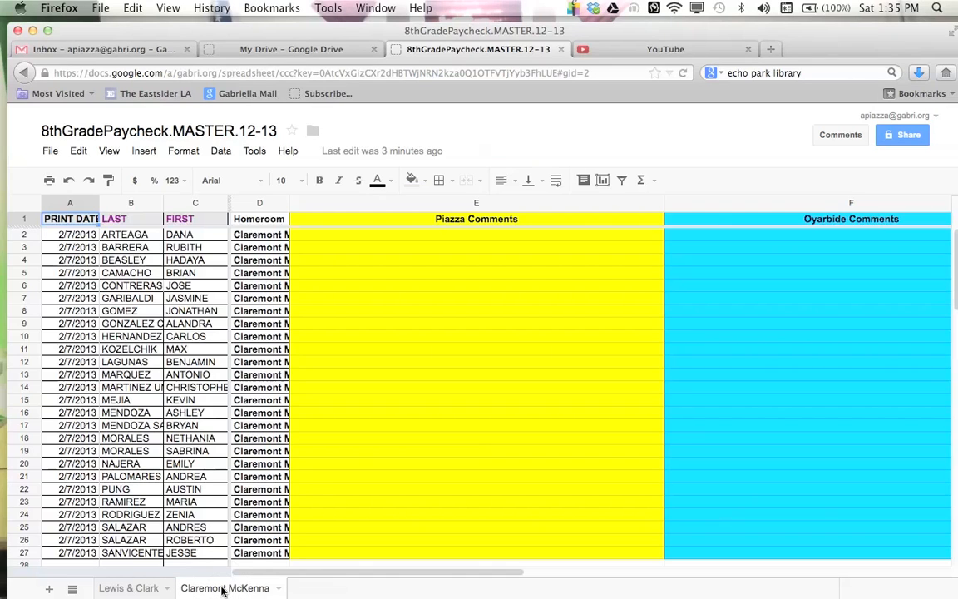
pyautogui.click(143, 588)
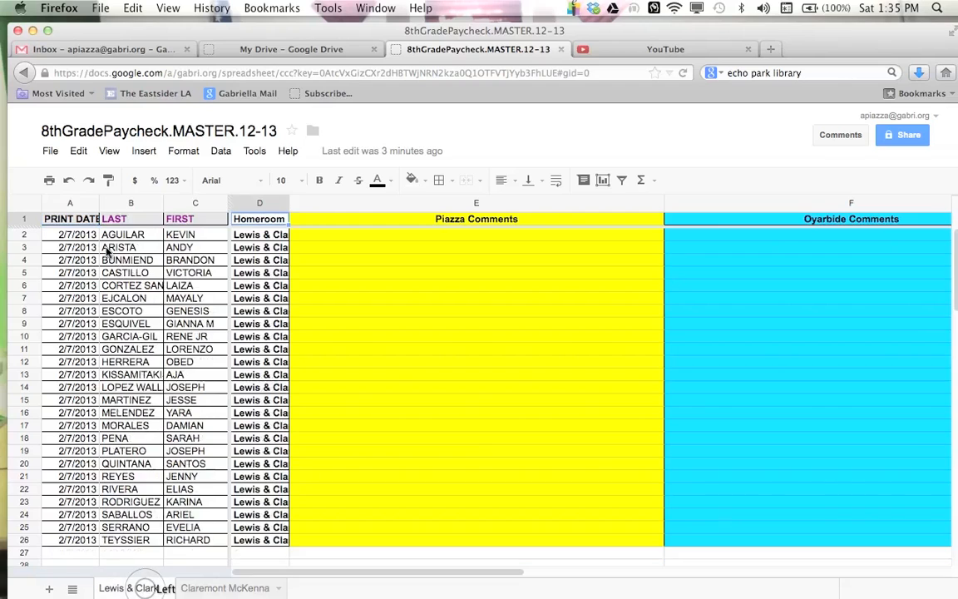
# Step: Make a copy of the spreadsheet named 8thGradePaycheck.June1.2013, also copying the document collaborators
pyautogui.click(51, 153)
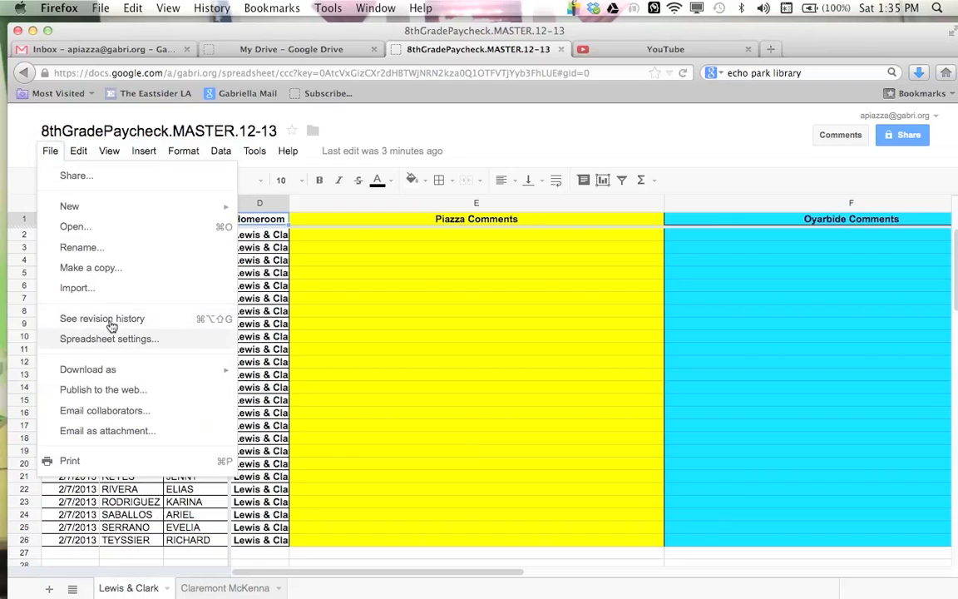
pyautogui.click(154, 270)
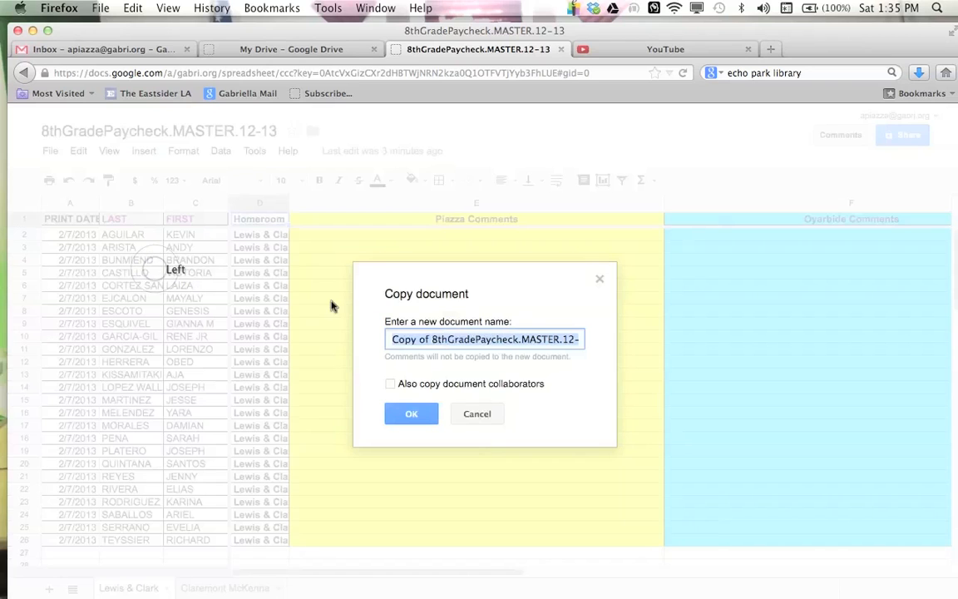
pyautogui.click(432, 339)
pyautogui.moveTo(392, 339); pyautogui.dragTo(429, 339)
pyautogui.press('BackSpace')
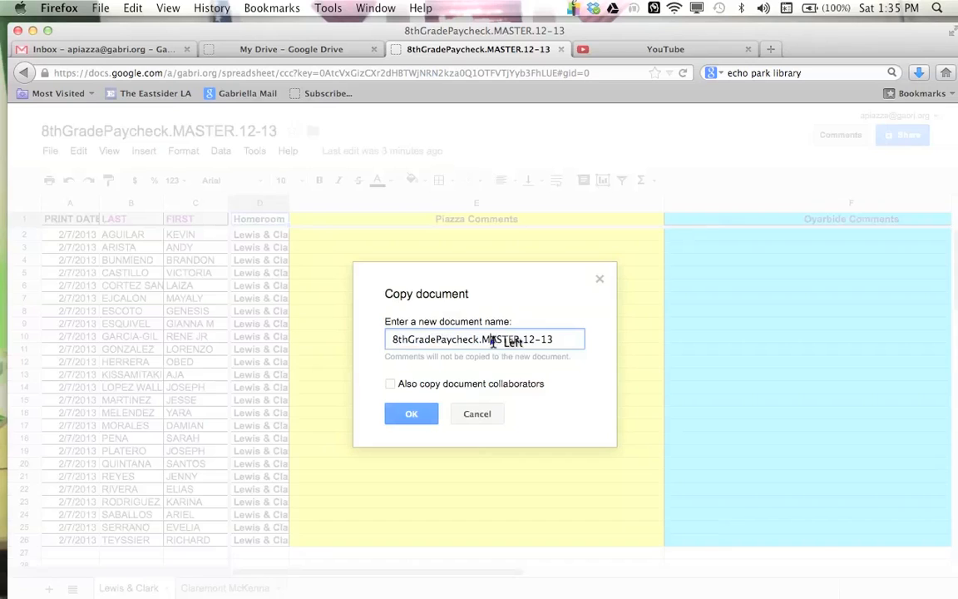
pyautogui.doubleClick(492, 341)
pyautogui.write('J')
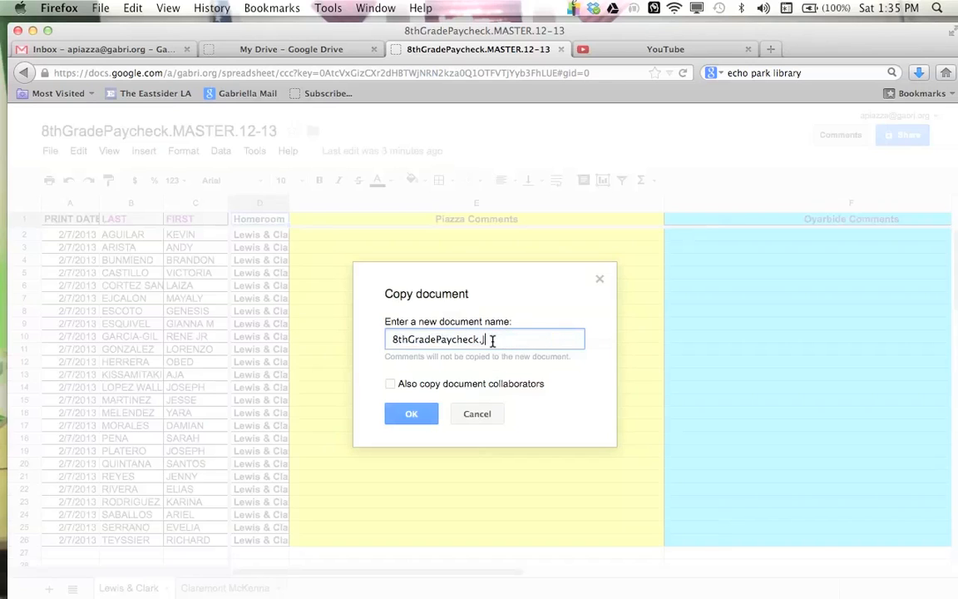
pyautogui.write('une1.2013')
pyautogui.click(392, 385)
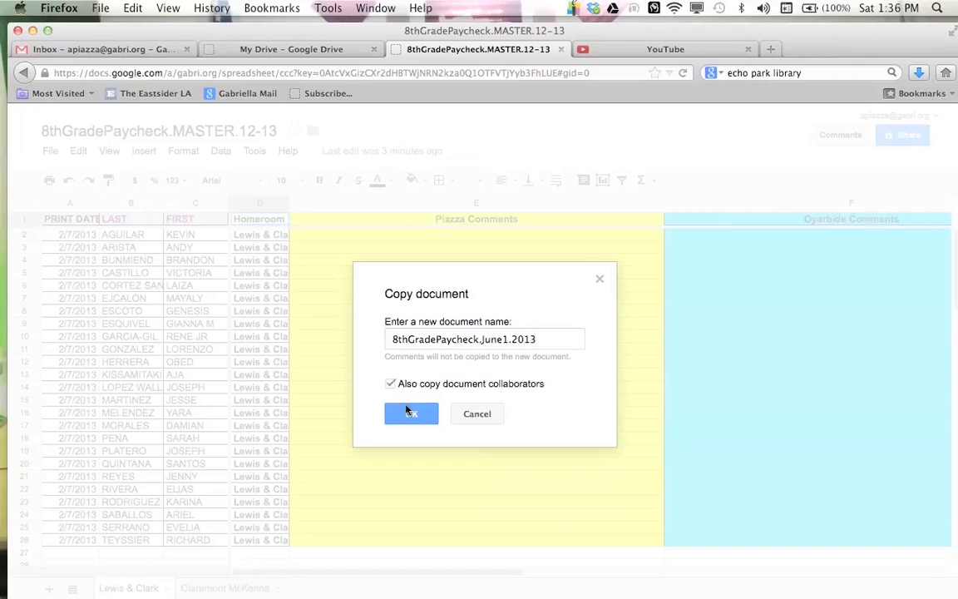
pyautogui.click(409, 412)
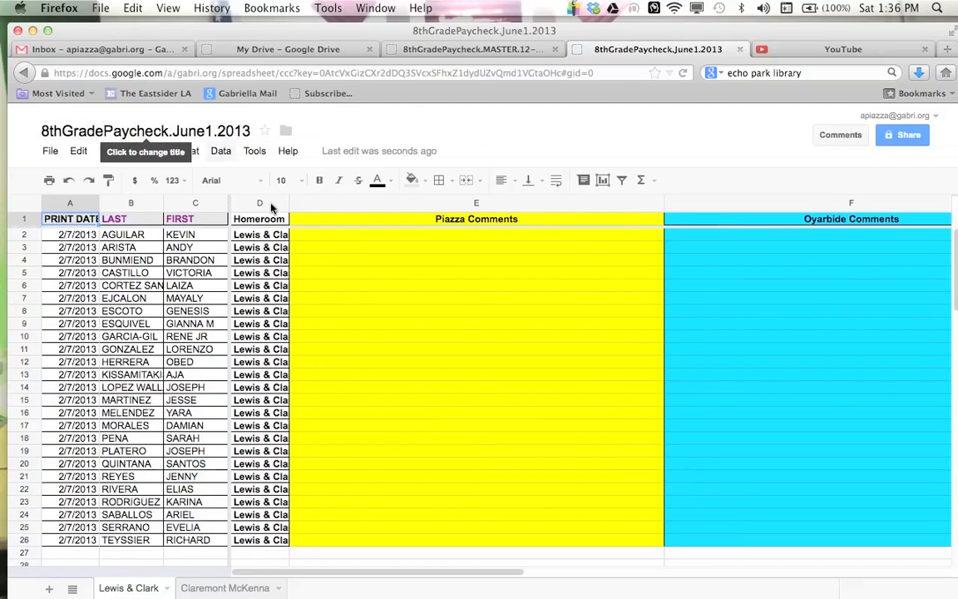
# Step: Close the master spreadsheet, keeping the new June1.2013 copy open
pyautogui.click(358, 299)
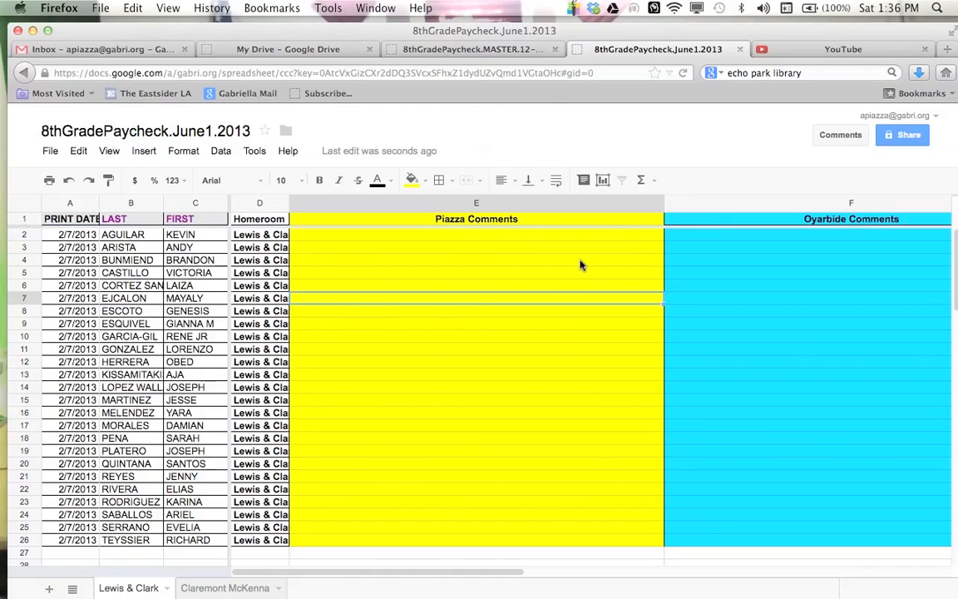
pyautogui.click(511, 53)
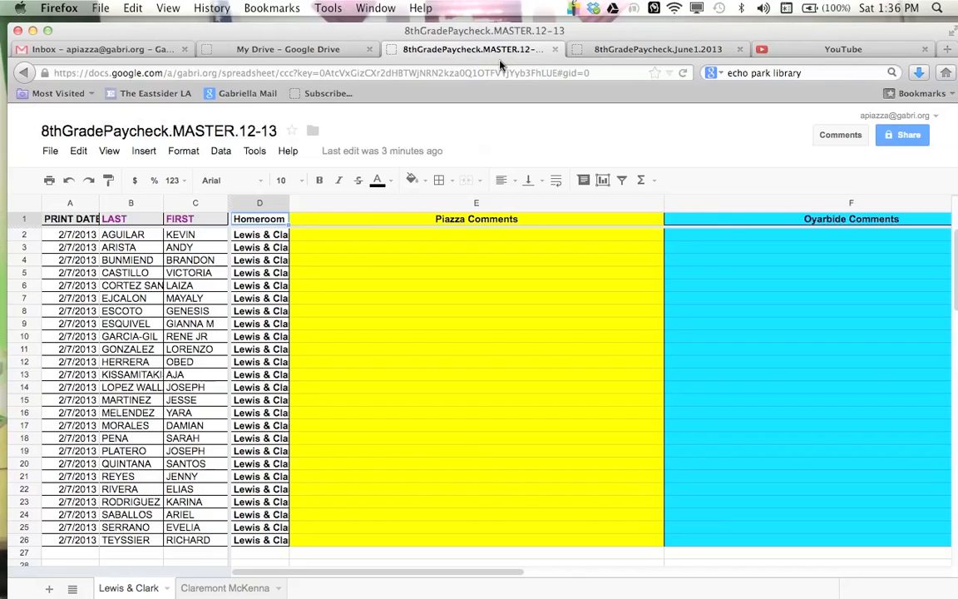
pyautogui.press('super+w')
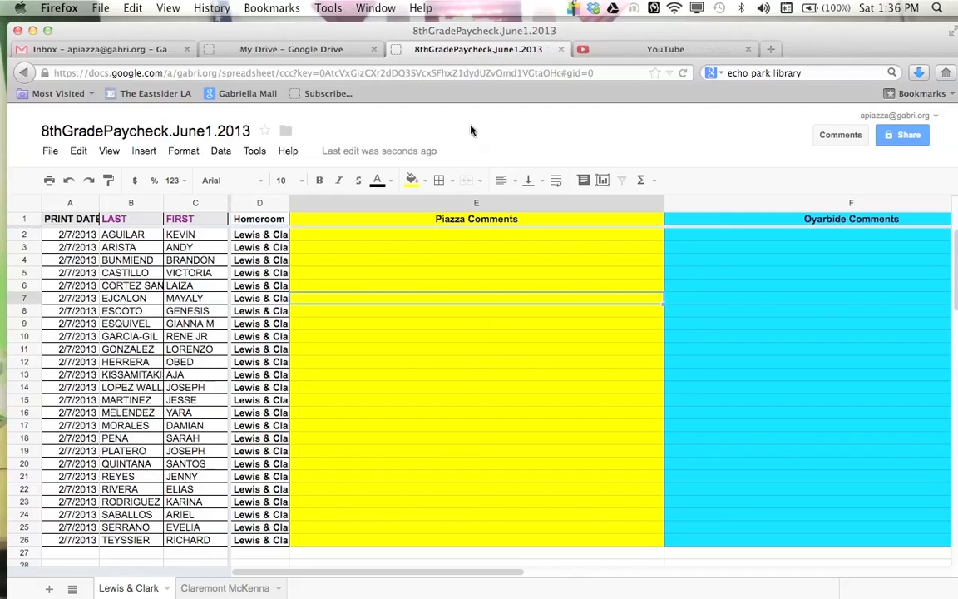
# Step: Set every PRINT DATE on the Lewis & Clark sheet to 6/1/2013
pyautogui.click(479, 348)
pyautogui.click(56, 235)
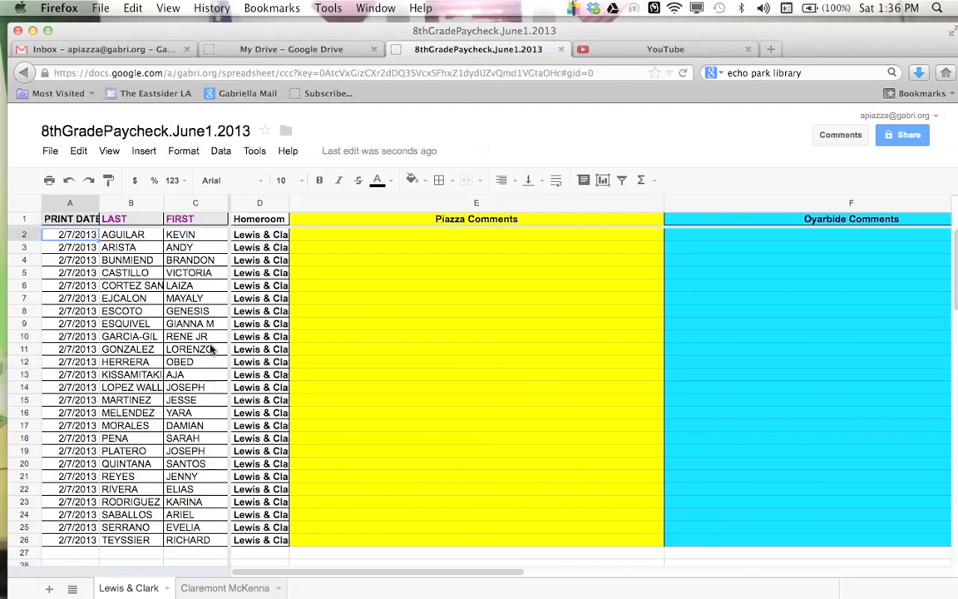
pyautogui.write('6/1/2013')
pyautogui.press('Return')
pyautogui.press('super+v')
pyautogui.press('Up')
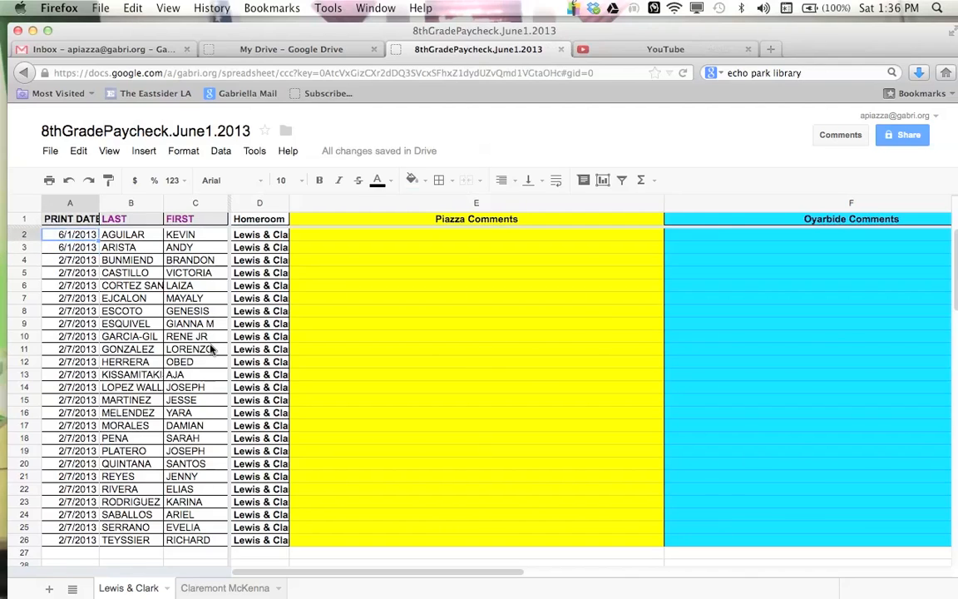
pyautogui.hotkey('shift', 'Down')
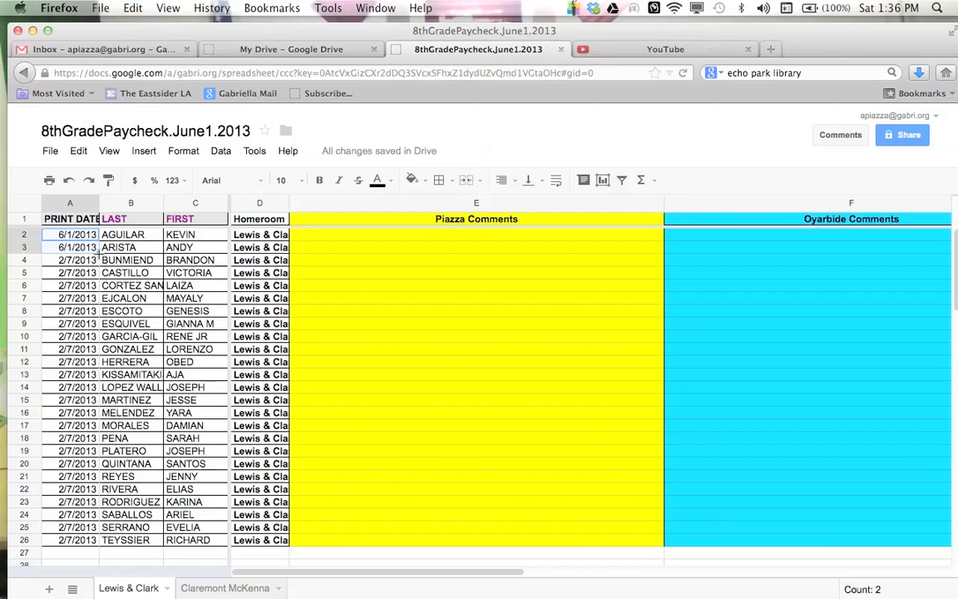
pyautogui.moveTo(99, 254); pyautogui.dragTo(89, 545)
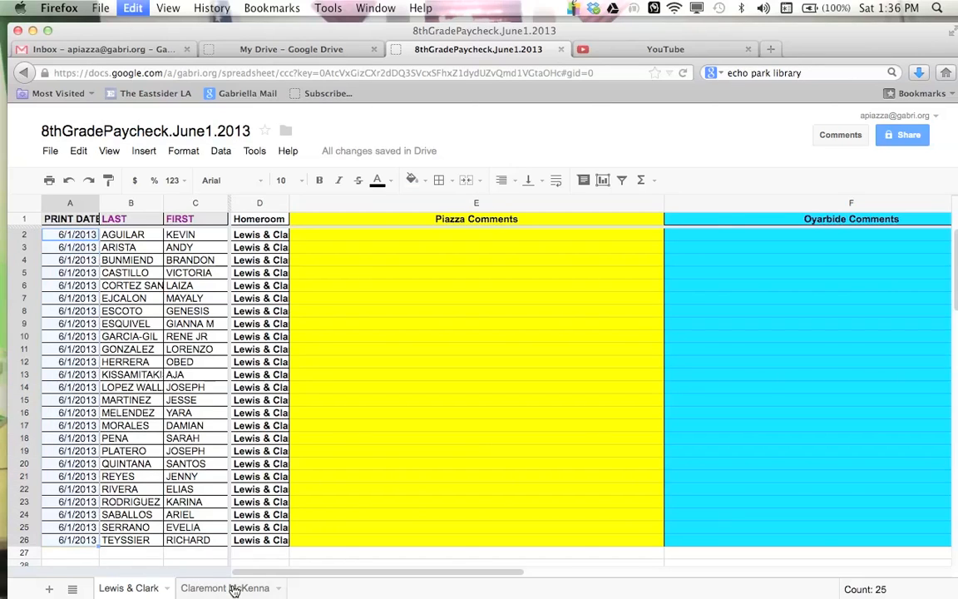
# Step: Set every PRINT DATE on the Claremont McKenna sheet to 6/1/2013
pyautogui.click(235, 588)
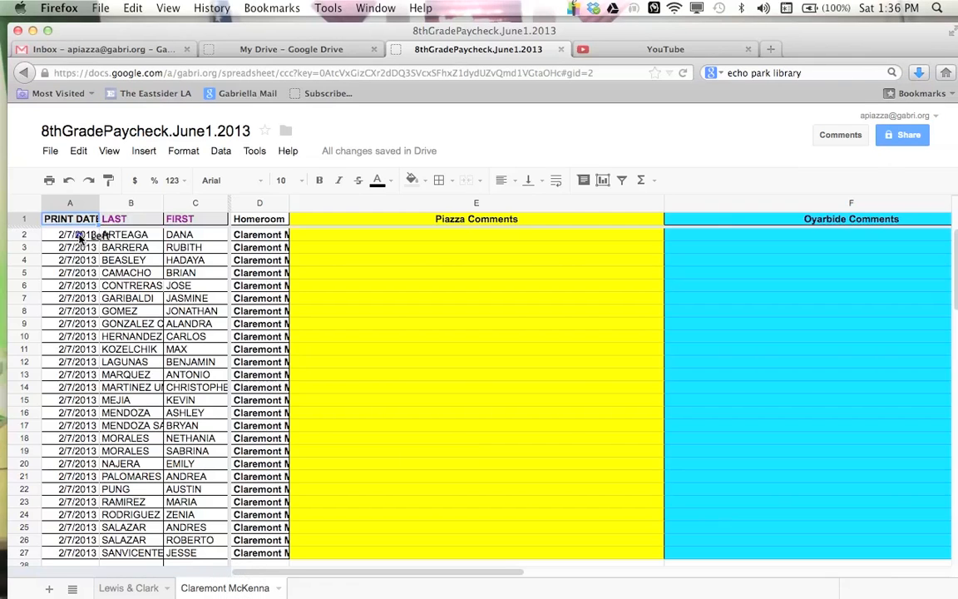
pyautogui.click(71, 234)
pyautogui.hotkey('ctrl', 'v')
pyautogui.scroll(-2, 83, 491)
pyautogui.click(83, 490)
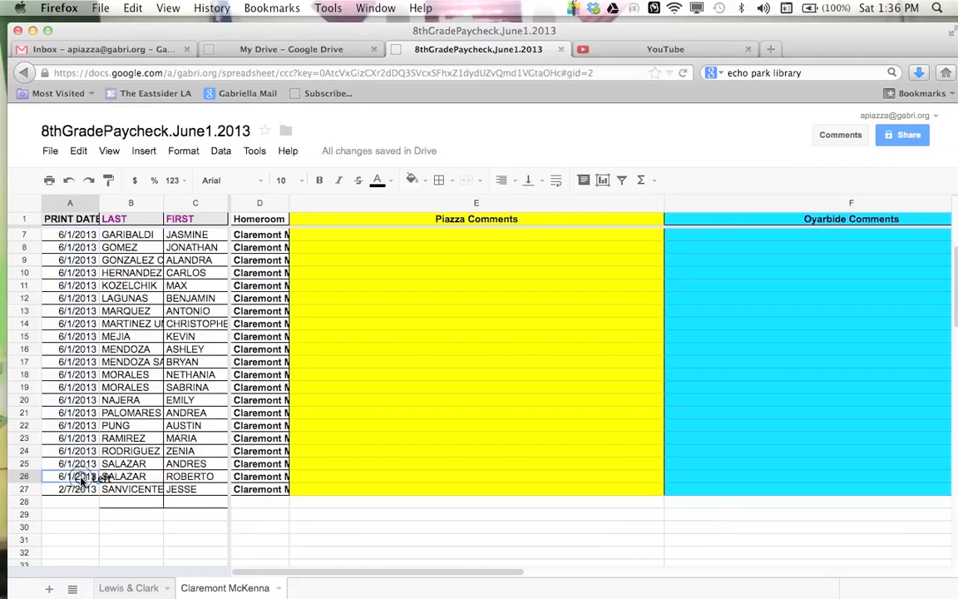
pyautogui.hotkey('ctrl', 'v')
# Step: Browse the Claremont McKenna sheet's comment columns
pyautogui.click(411, 417)
pyautogui.scroll(2, 410, 417)
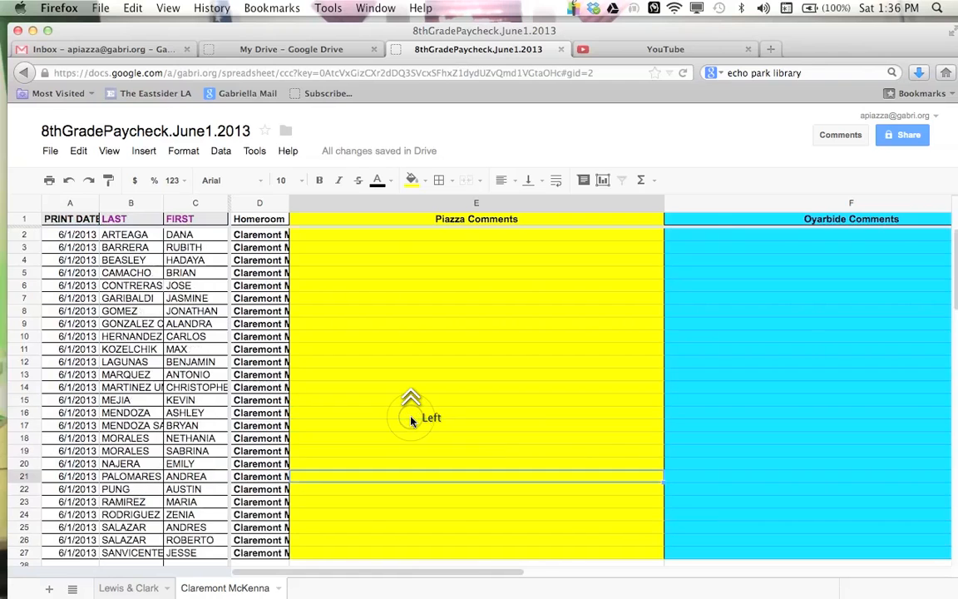
pyautogui.click(439, 334)
pyautogui.press('Tab')
pyautogui.press('Tab')
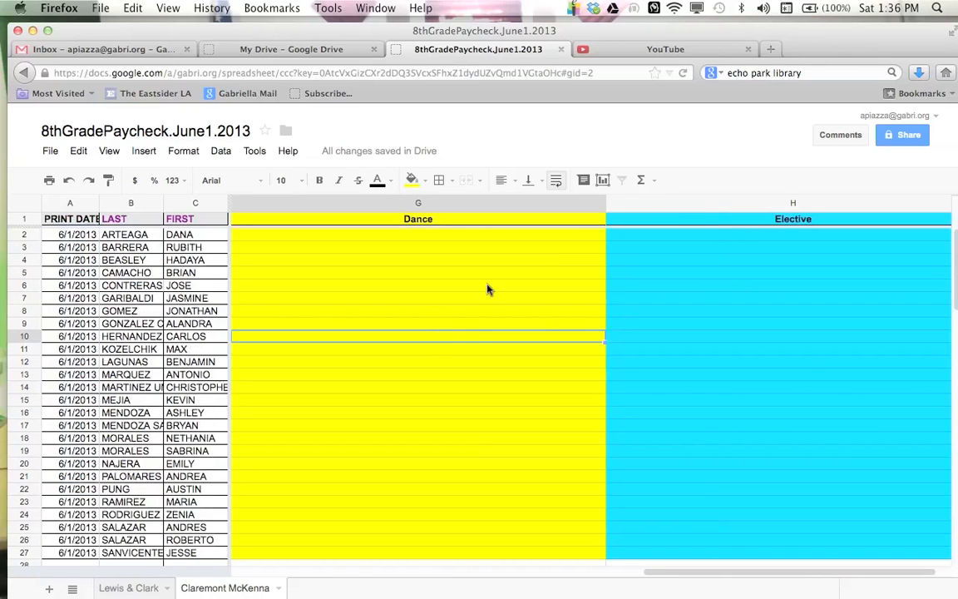
# Step: Share the copy with two more staff collaborators as editors, notifying them by email
pyautogui.click(903, 135)
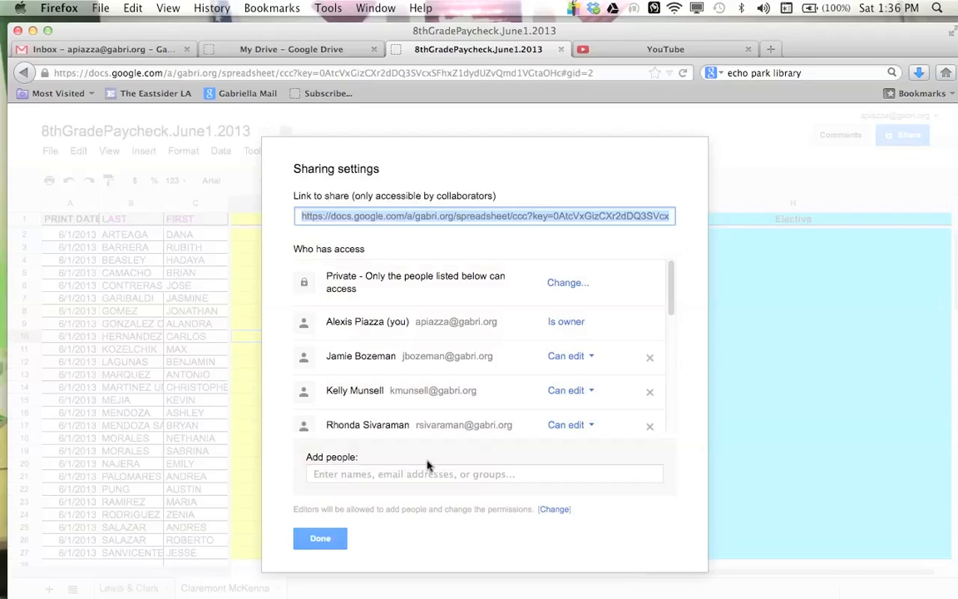
pyautogui.scroll(-8, 487, 364)
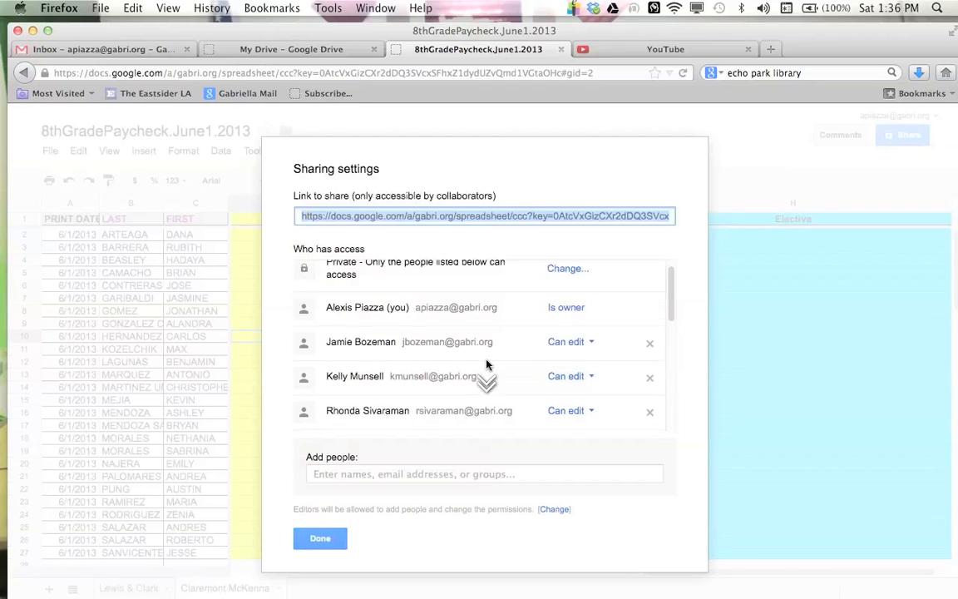
pyautogui.scroll(8, 486, 364)
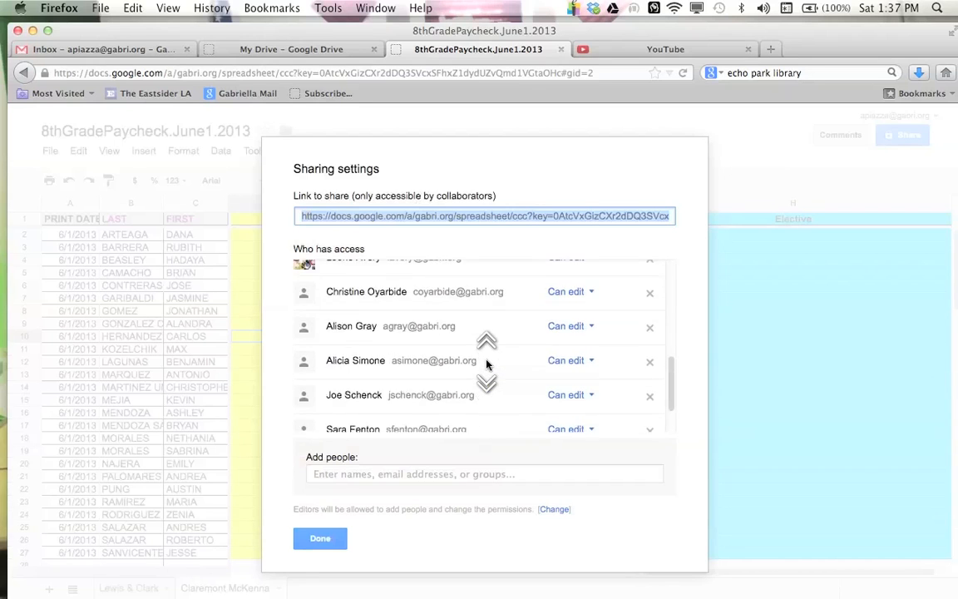
pyautogui.click(434, 474)
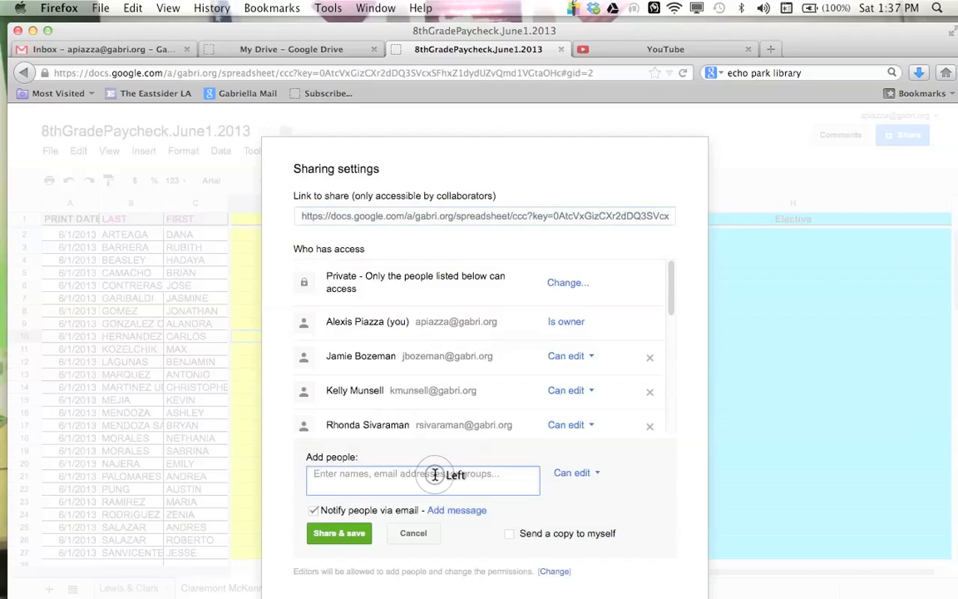
pyautogui.write('christin')
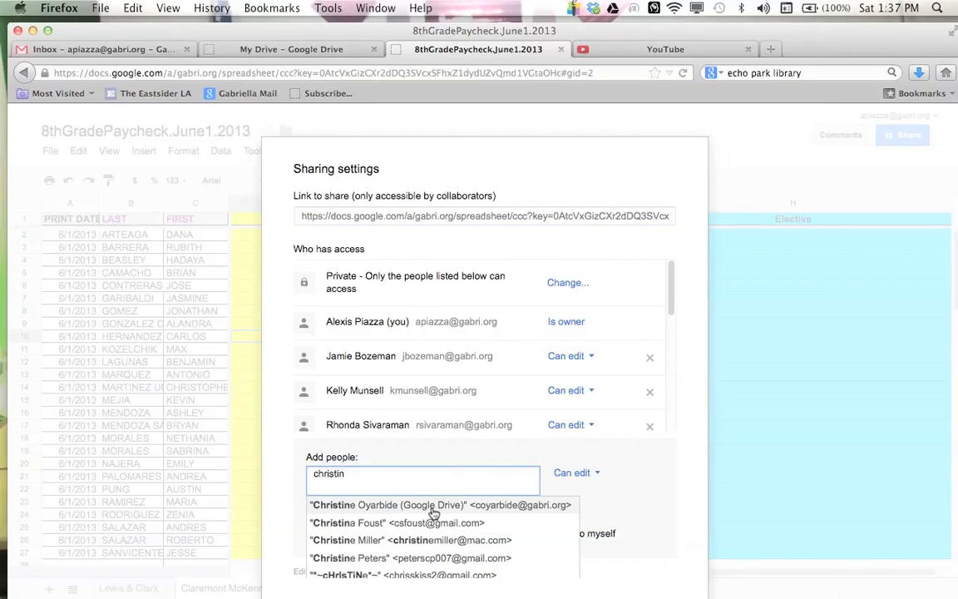
pyautogui.click(434, 505)
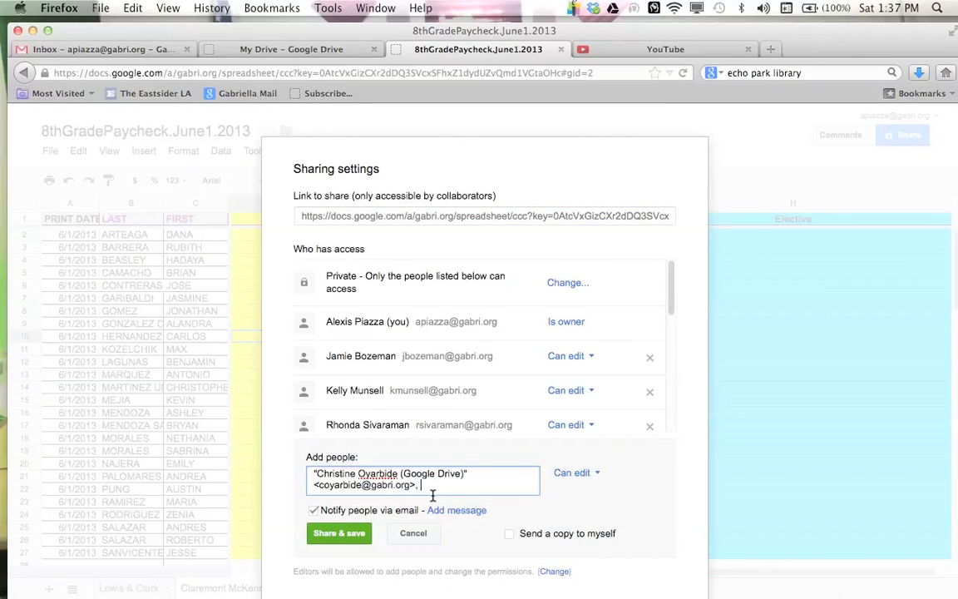
pyautogui.write('leon')
pyautogui.click(420, 506)
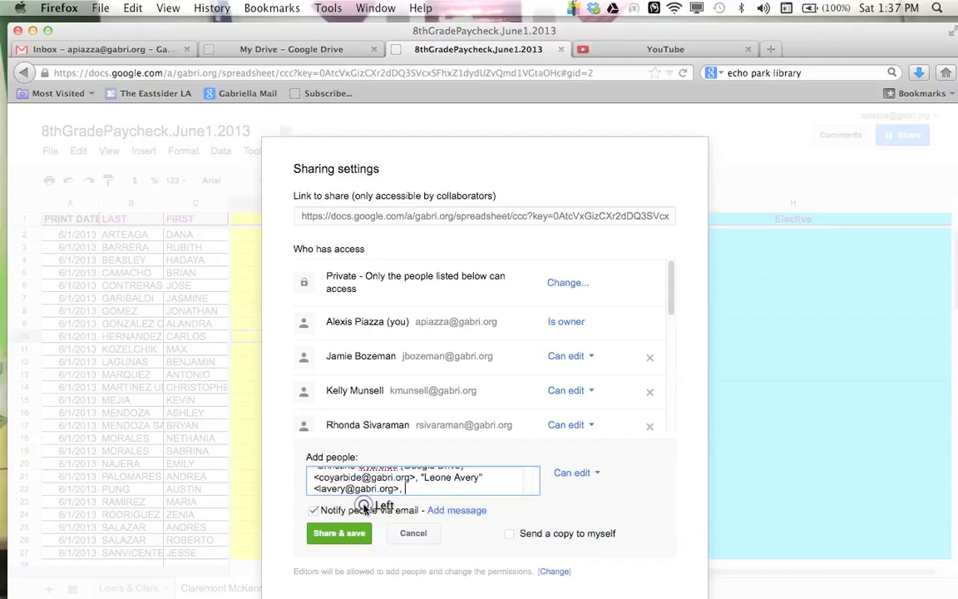
pyautogui.click(339, 533)
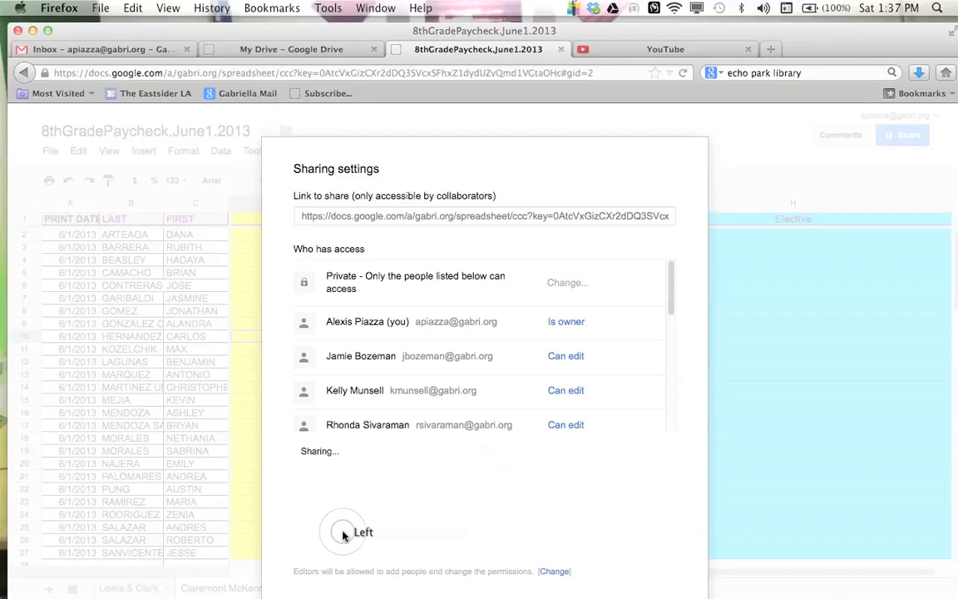
pyautogui.click(329, 537)
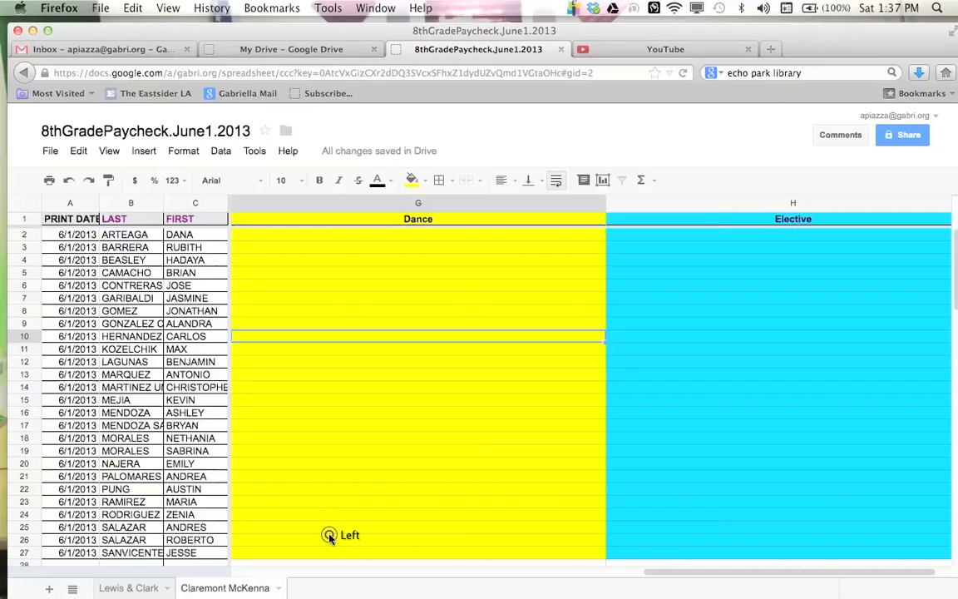
# Step: Scroll through the Piazza, Oyarbide, Dance and Elective comment columns on the Claremont McKenna sheet
pyautogui.click(386, 414)
pyautogui.hscroll(-1, 386, 414)
pyautogui.click(386, 414)
pyautogui.hscroll(-1, 386, 415)
pyautogui.click(386, 414)
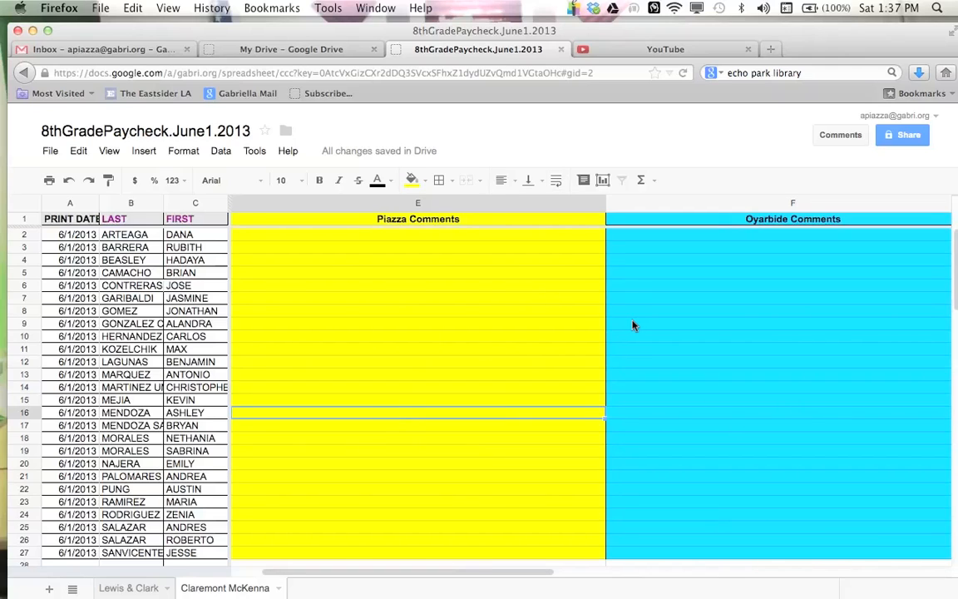
pyautogui.hscroll(2, 633, 324)
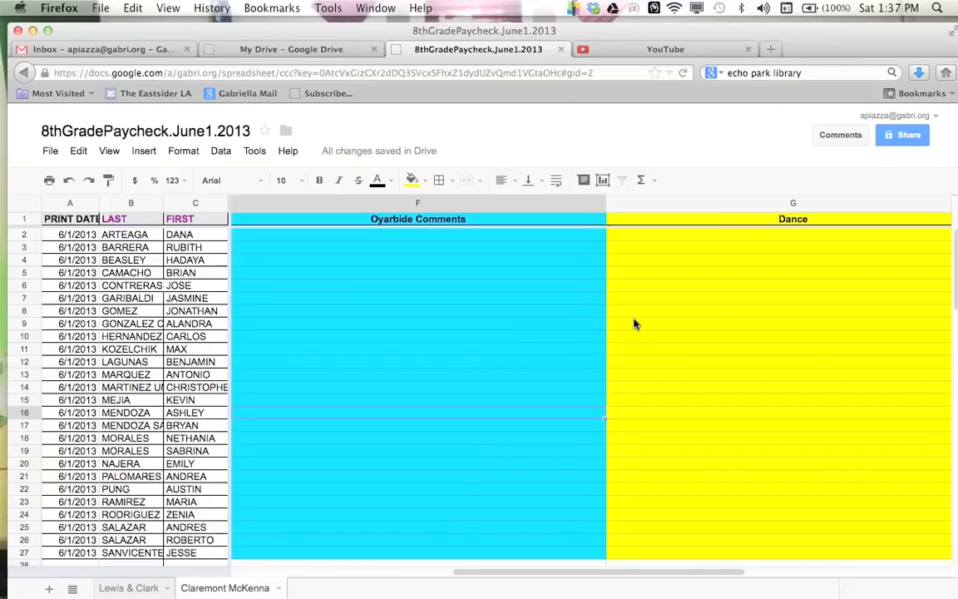
pyautogui.hscroll(-2, 633, 323)
pyautogui.hscroll(5, 634, 324)
pyautogui.hscroll(-5, 633, 324)
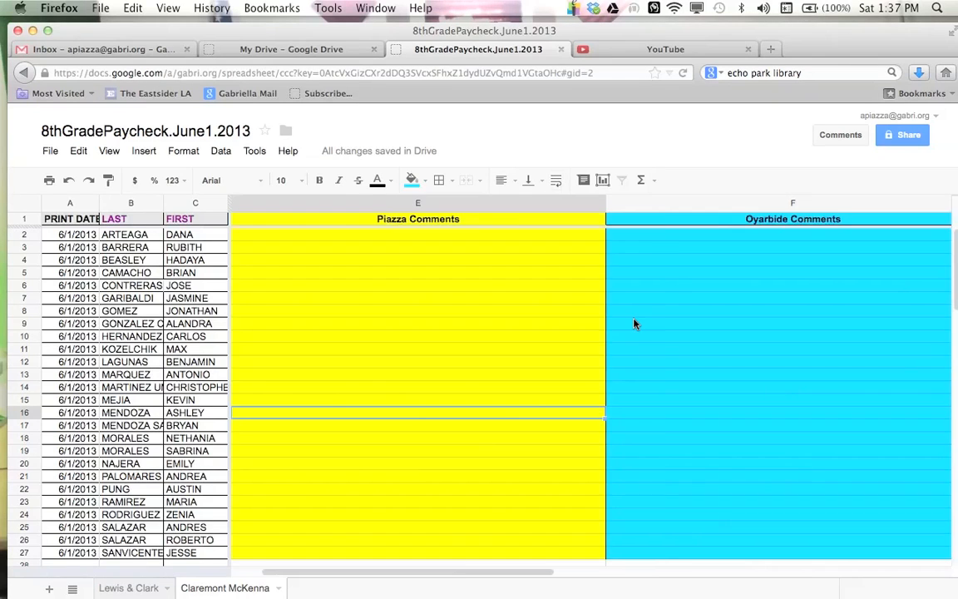
pyautogui.click(499, 276)
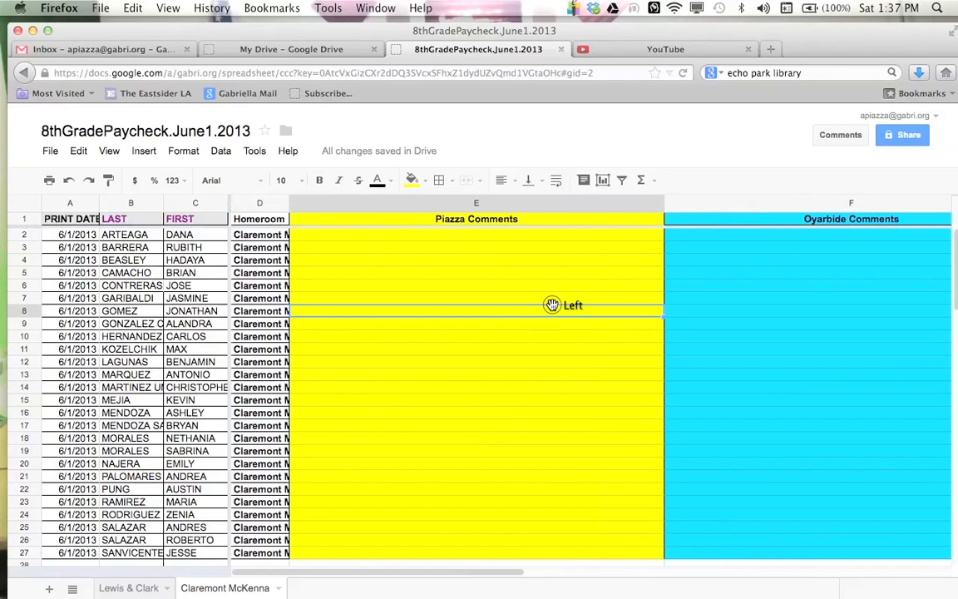
pyautogui.click(347, 259)
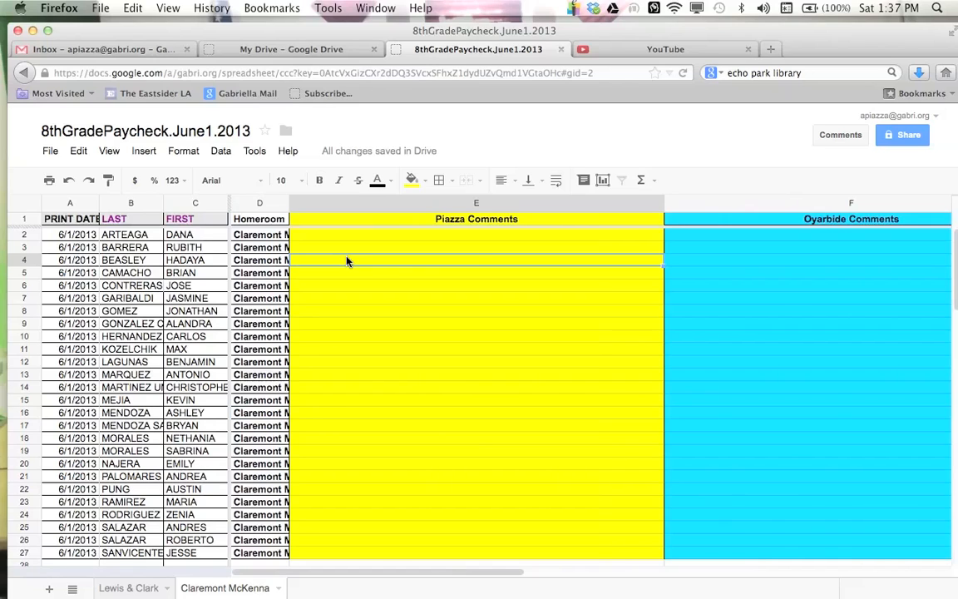
pyautogui.click(372, 299)
pyautogui.click(370, 263)
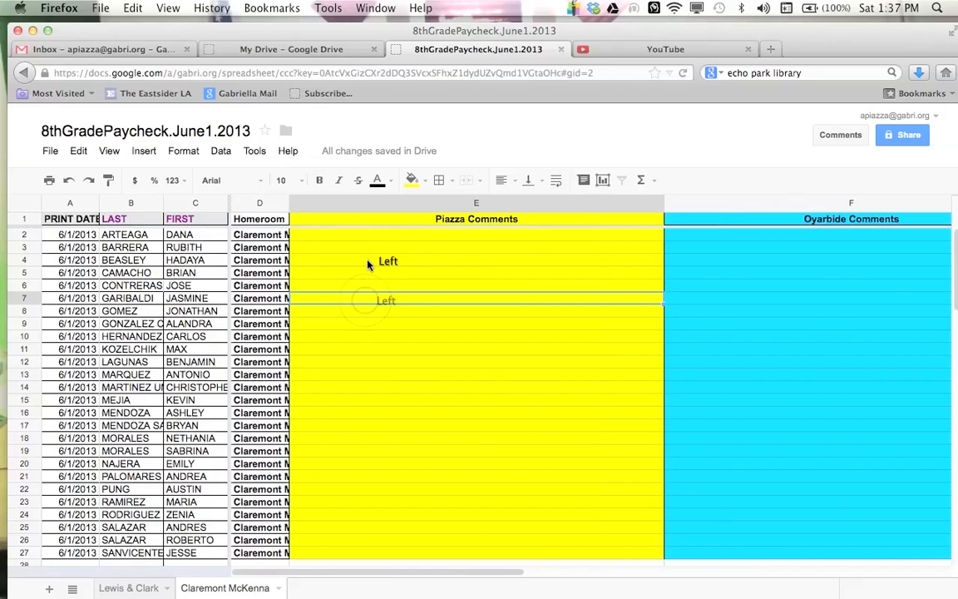
pyautogui.hscroll(5, 368, 265)
pyautogui.hscroll(5, 368, 265)
pyautogui.hscroll(-5, 368, 265)
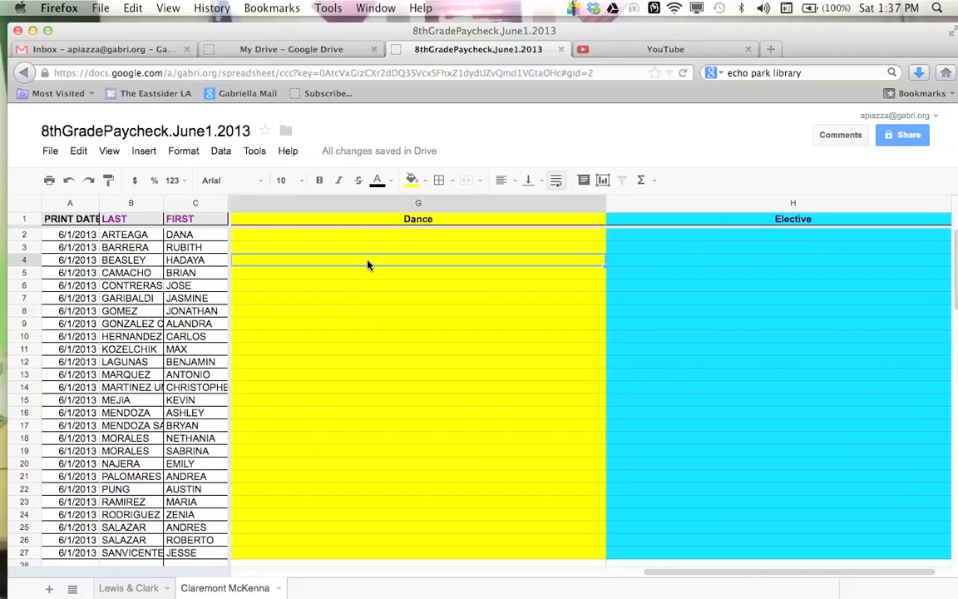
# Step: Close the copy and open 8thGradePaycheck.May10.2013 from Drive to review its comment columns
pyautogui.press('super+w')
pyautogui.click(301, 48)
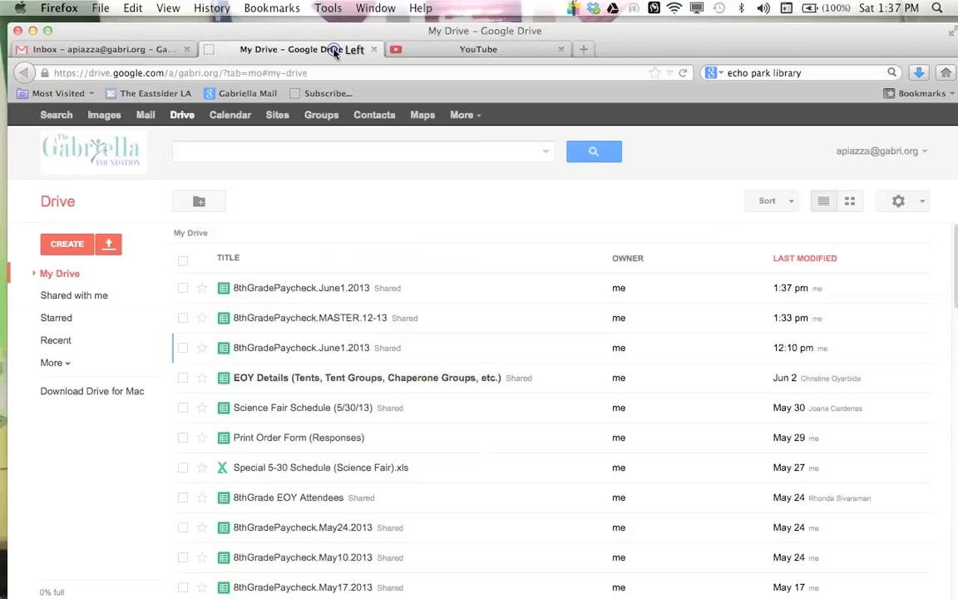
pyautogui.scroll(-3, 316, 420)
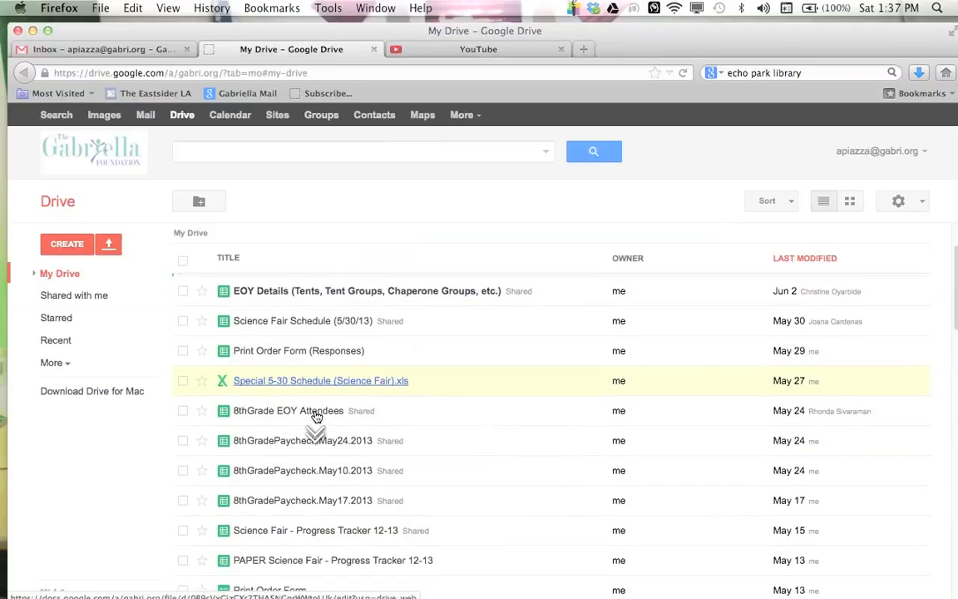
pyautogui.click(357, 472)
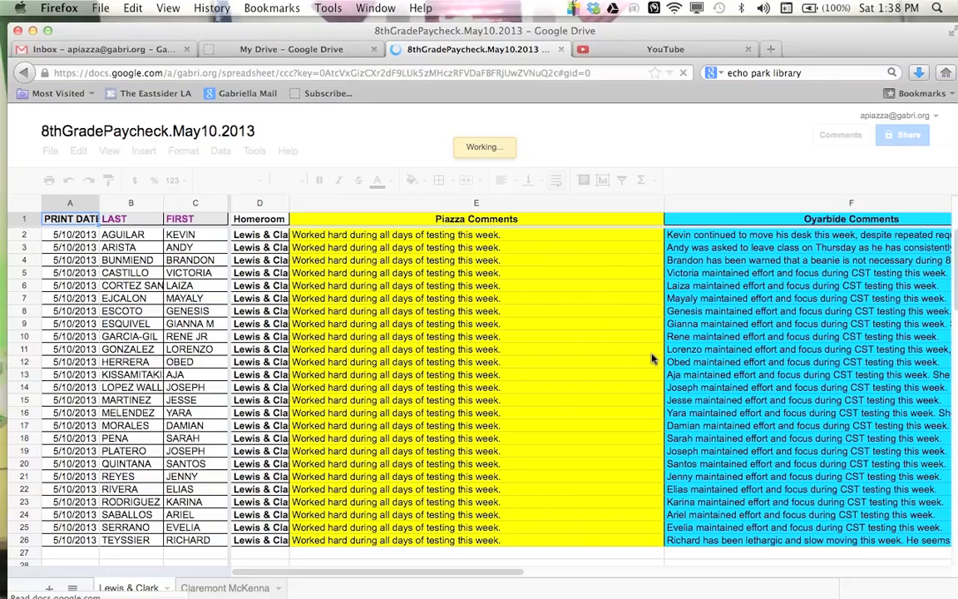
pyautogui.click(651, 353)
pyautogui.press('Right')
pyautogui.press('Right')
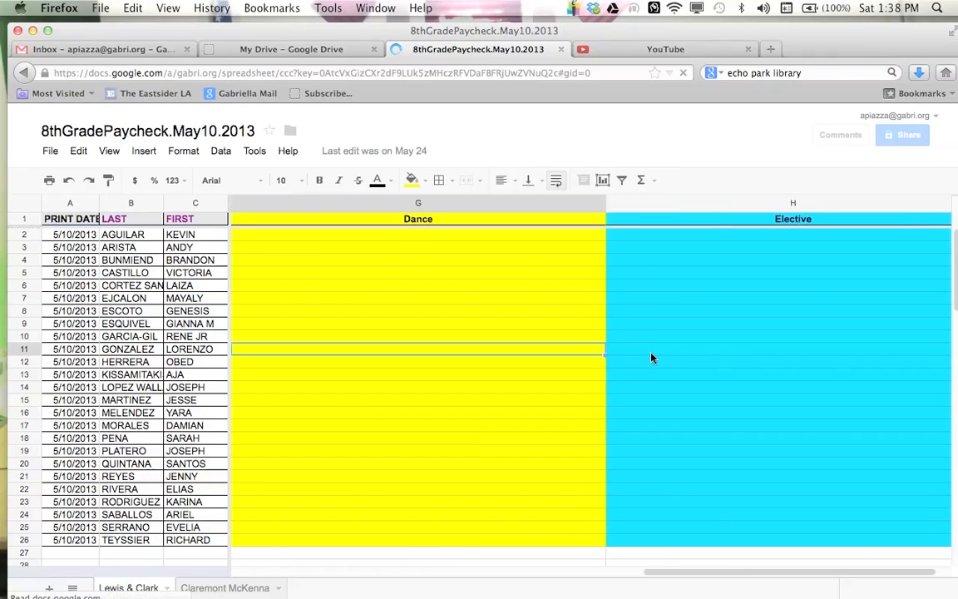
pyautogui.press('Left')
pyautogui.press('Left')
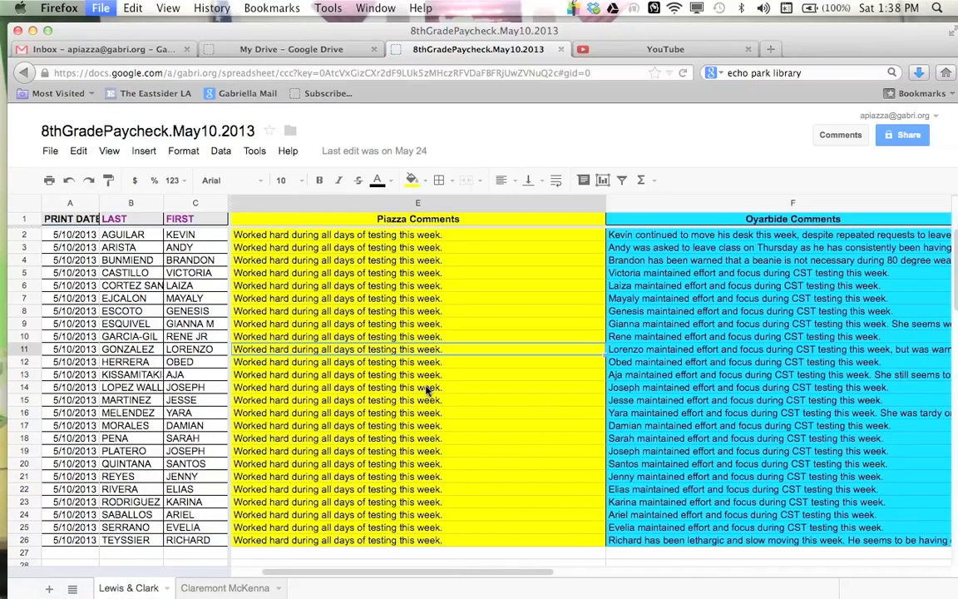
# Step: Close the May10 file and open 8thGradePaycheck.April19.2013 from Drive to review its columns
pyautogui.press('super+w')
pyautogui.scroll(-5, 382, 466)
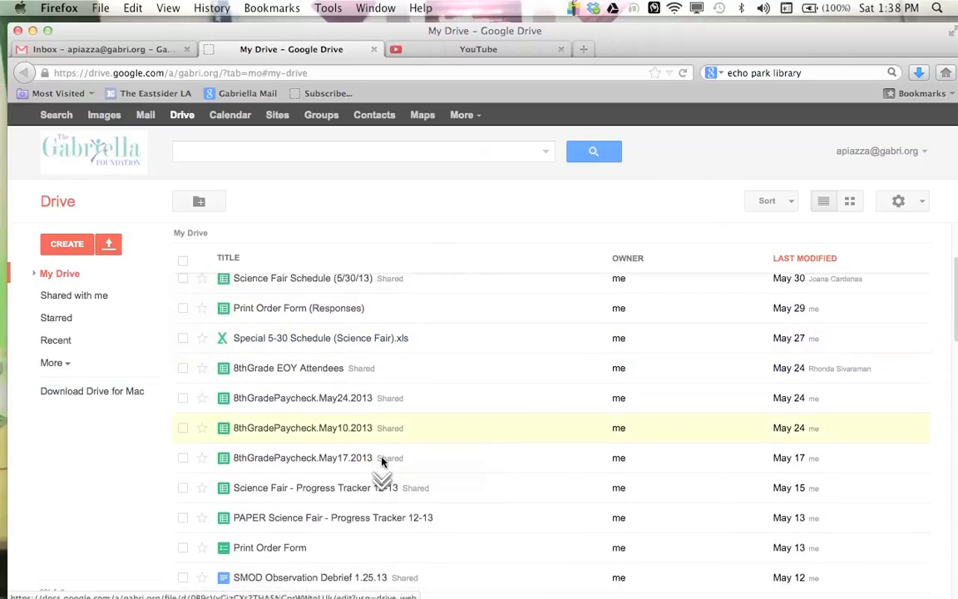
pyautogui.scroll(-10, 382, 462)
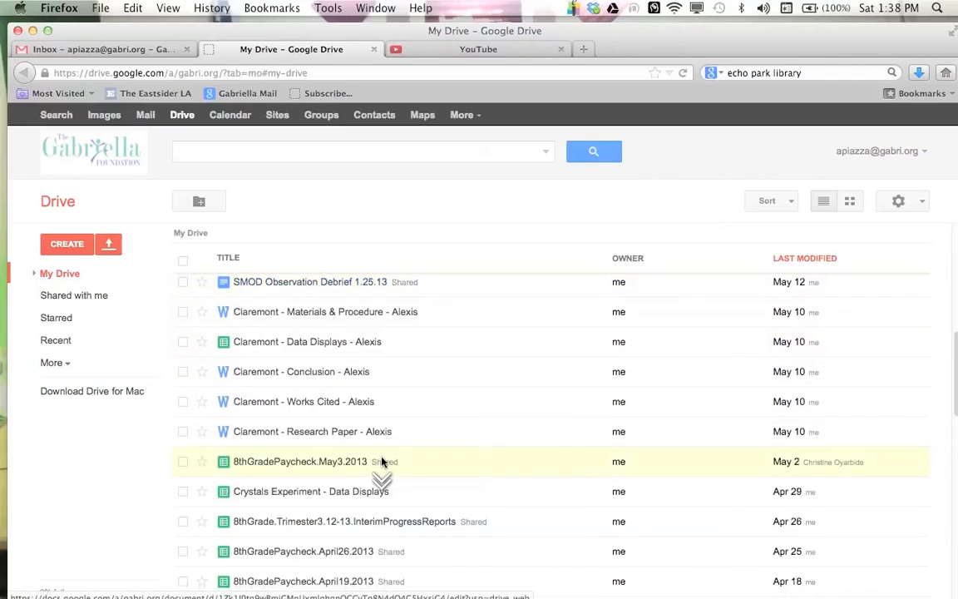
pyautogui.scroll(-1, 383, 470)
pyautogui.click(361, 549)
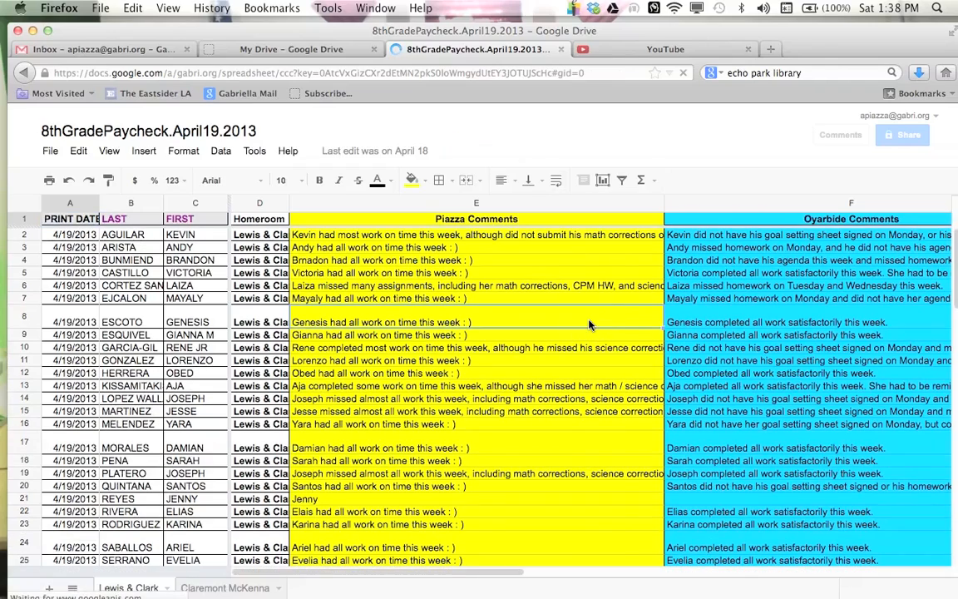
pyautogui.press('Right')
pyautogui.press('Right')
pyautogui.press('Left')
pyautogui.press('Left')
pyautogui.press('Left')
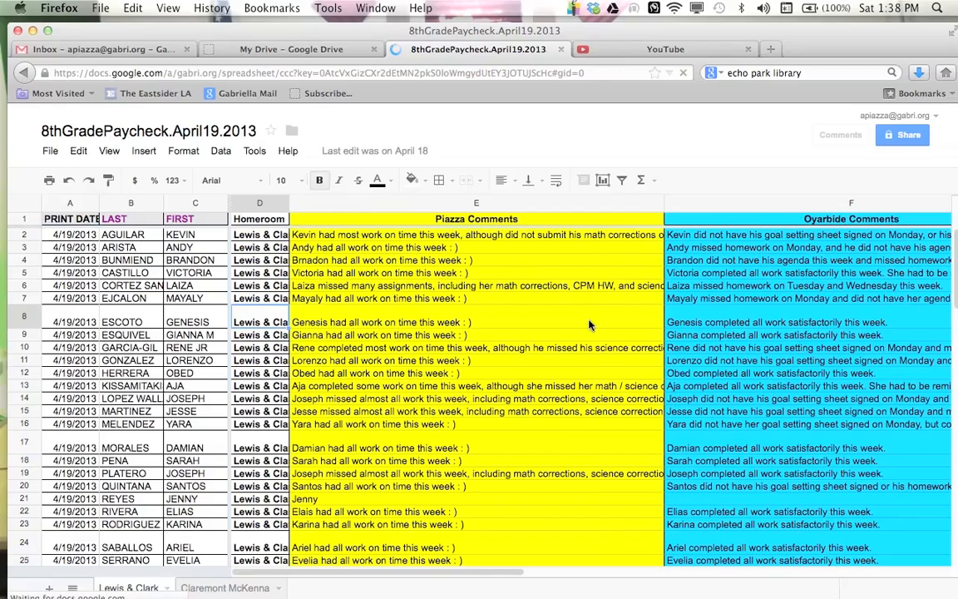
# Step: Try wrapping text across the whole April19.2013 sheet, then turn wrapping off again
pyautogui.click(479, 296)
pyautogui.press('super+a')
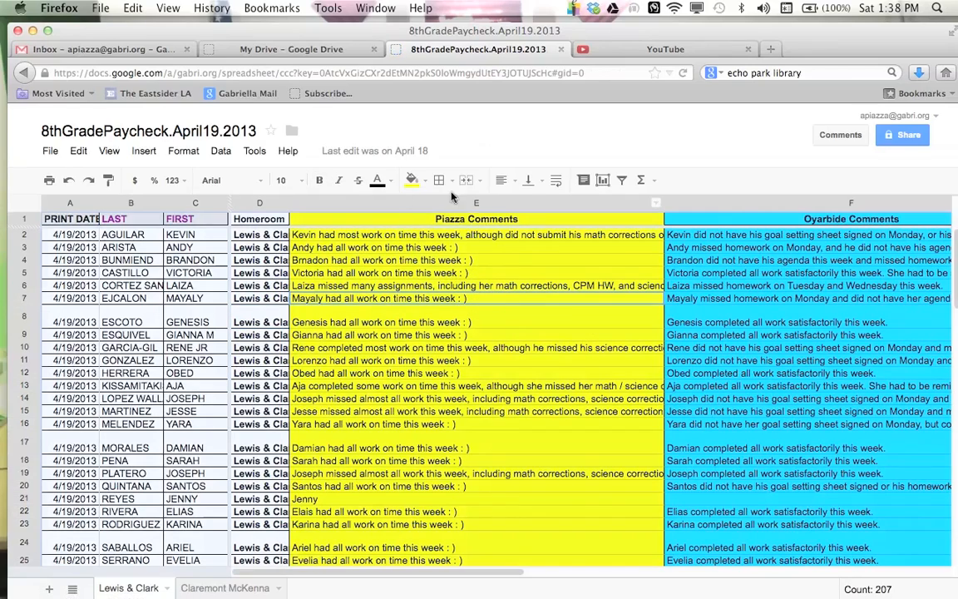
pyautogui.click(554, 182)
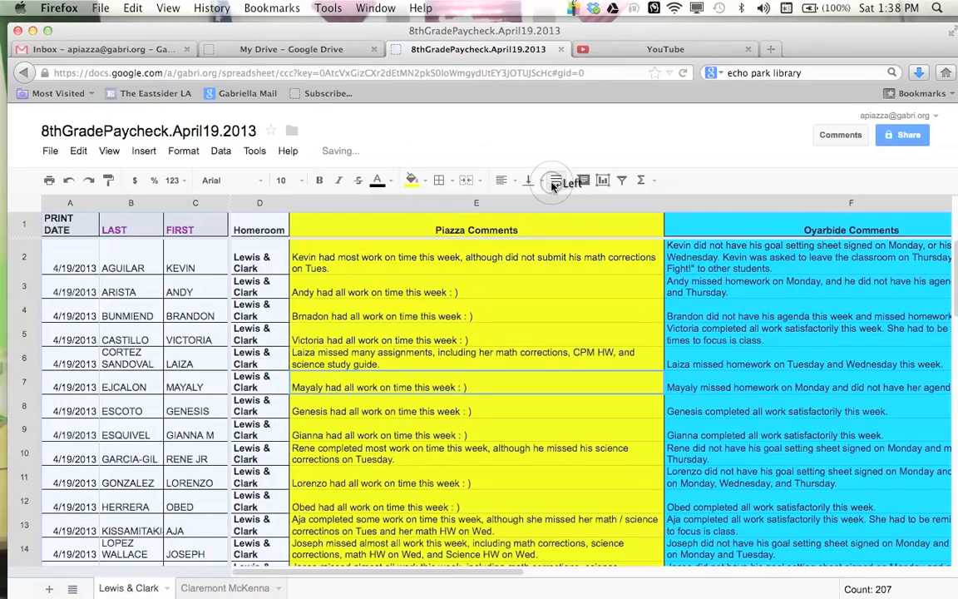
pyautogui.click(554, 182)
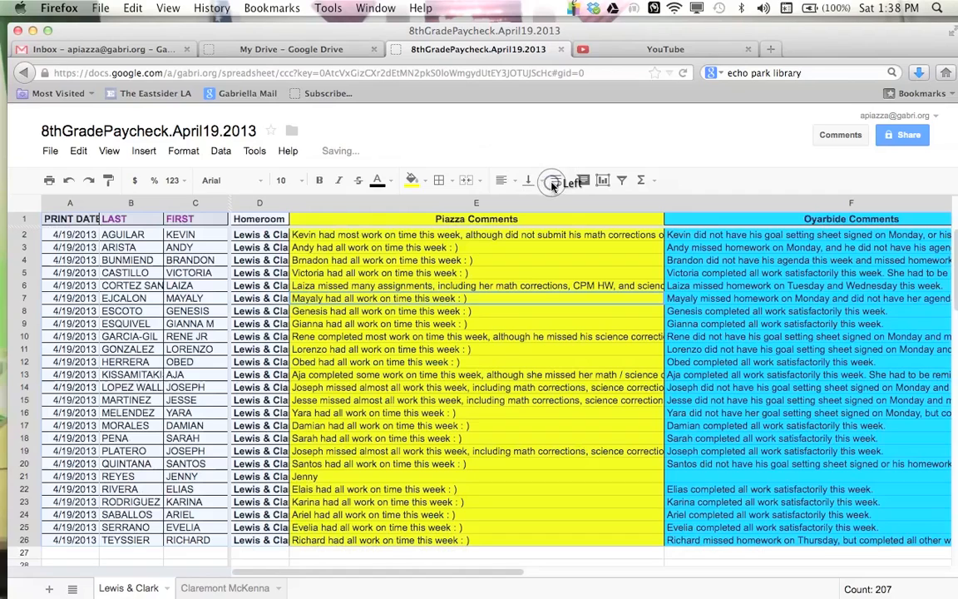
# Step: Review the Dance and Elective comments on the April19.2013 sheet
pyautogui.click(497, 240)
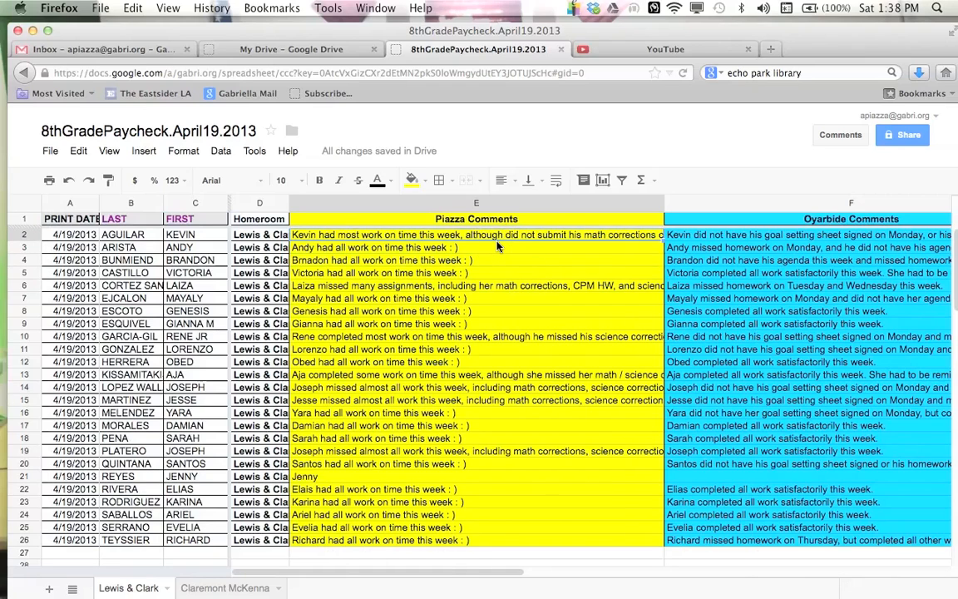
pyautogui.hscroll(5, 498, 247)
pyautogui.hscroll(3, 497, 246)
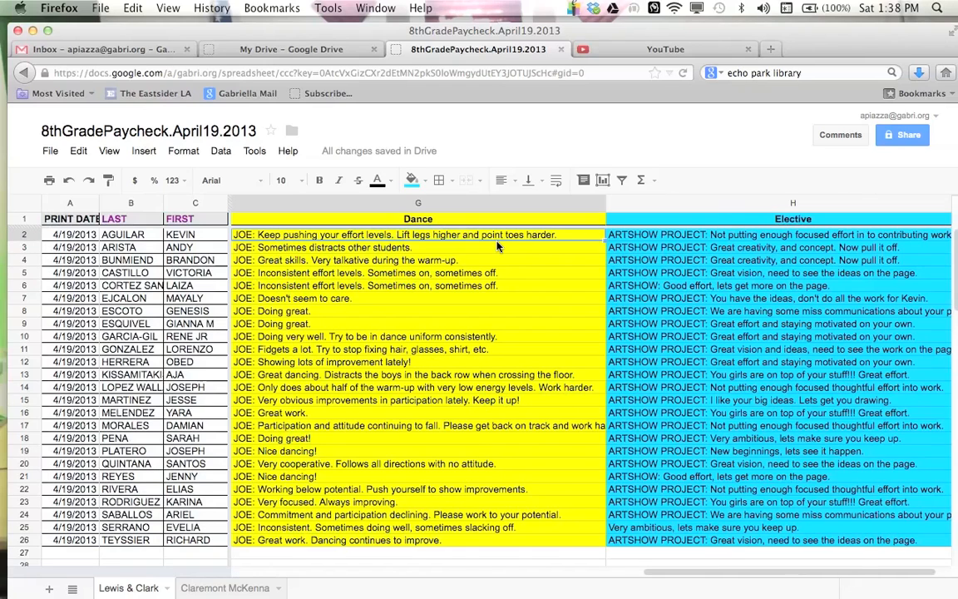
pyautogui.hscroll(3, 497, 246)
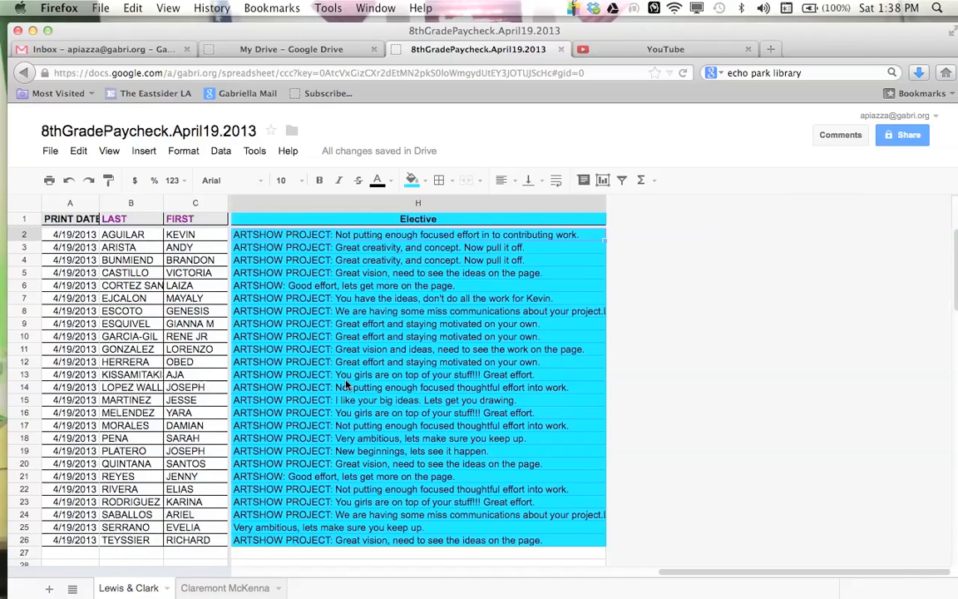
# Step: Review the comment columns on both the Lewis & Clark and Claremont McKenna sheets of the April19.2013 file
pyautogui.hscroll(-5, 349, 372)
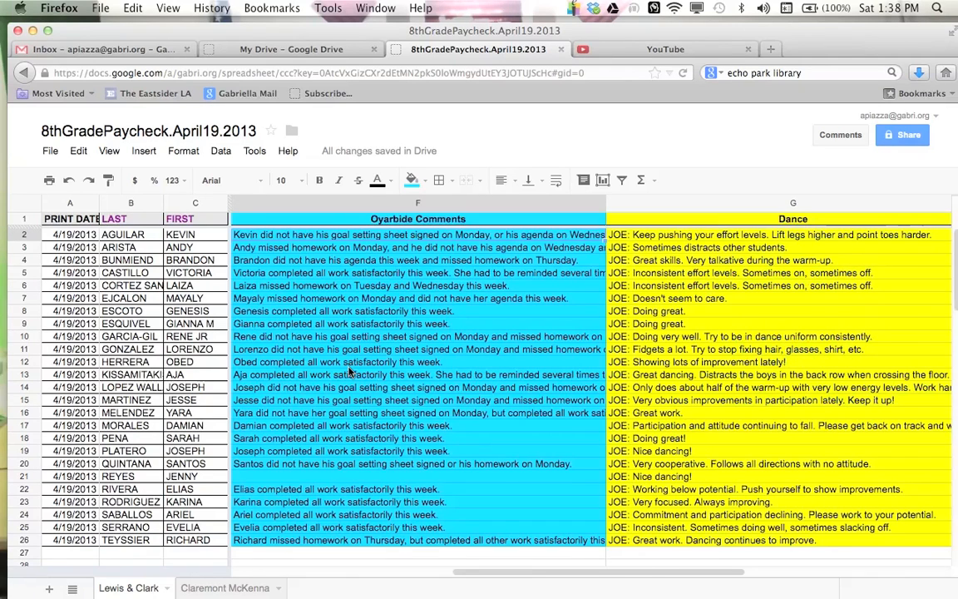
pyautogui.hscroll(-3, 350, 372)
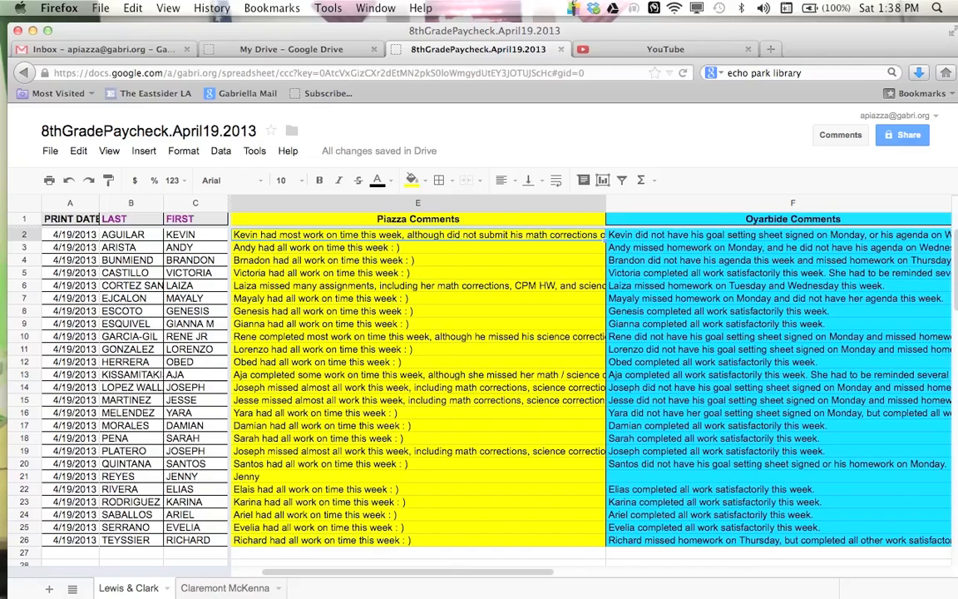
pyautogui.click(246, 587)
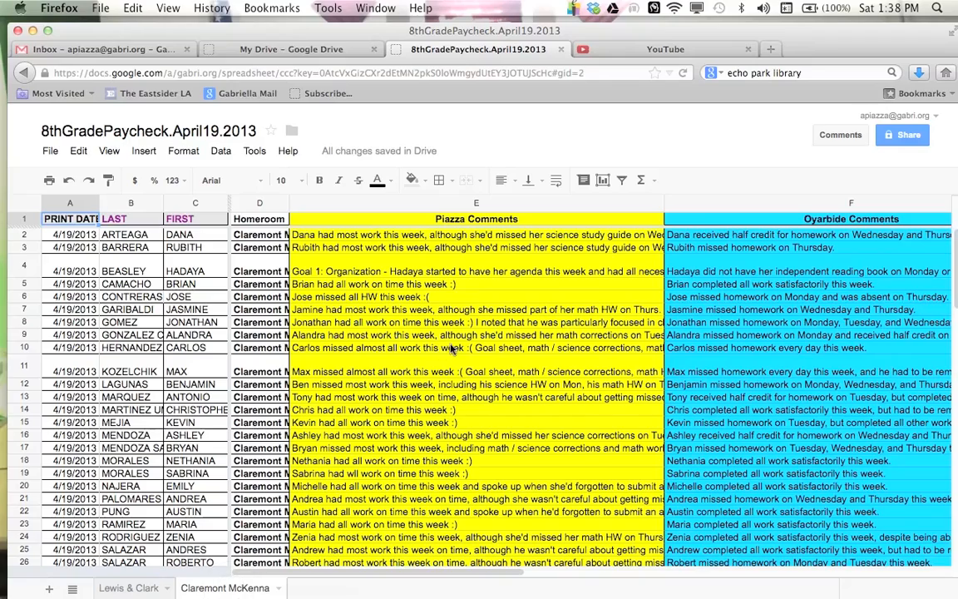
pyautogui.click(450, 347)
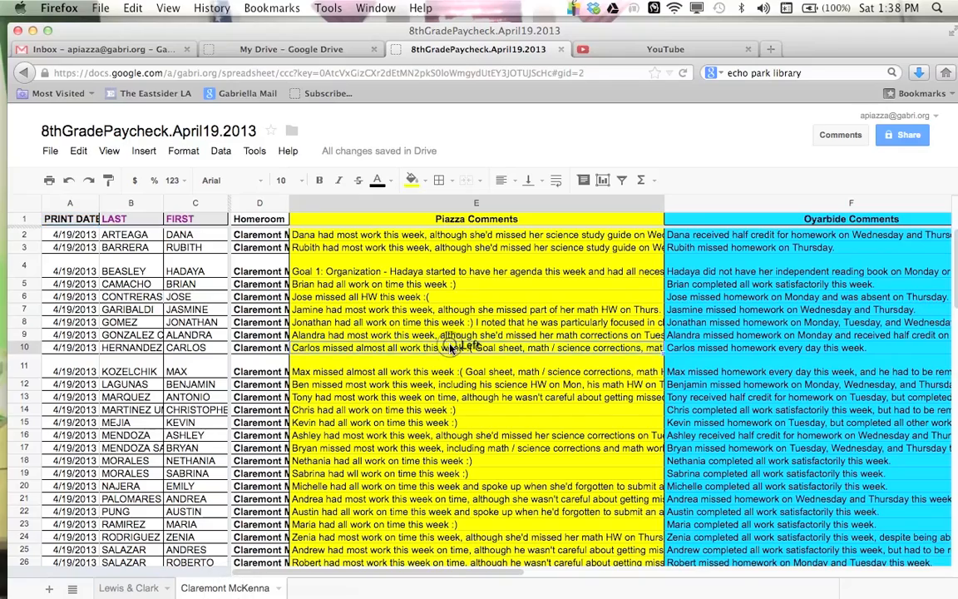
pyautogui.hscroll(10, 450, 348)
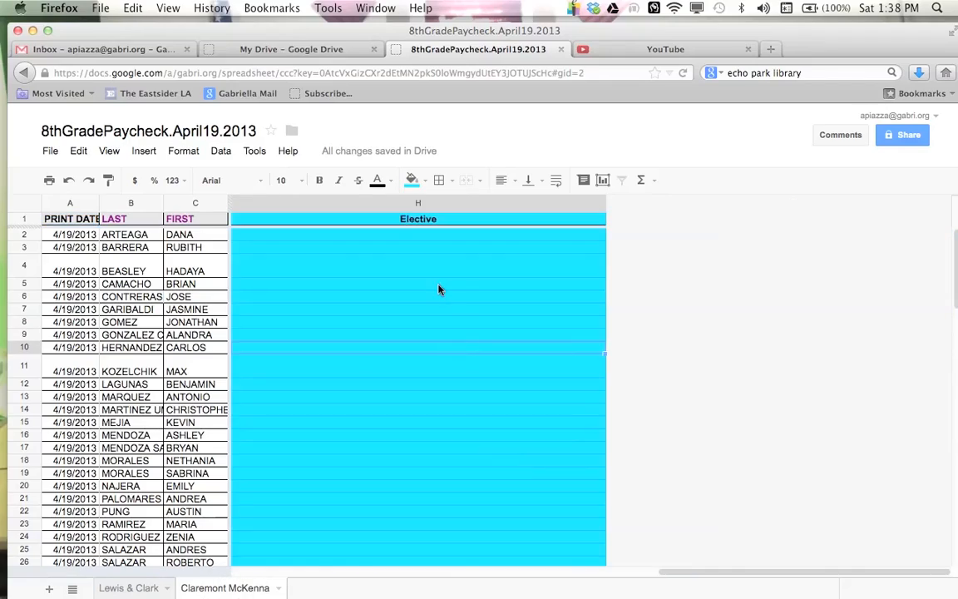
pyautogui.click(439, 289)
pyautogui.hscroll(-10, 439, 289)
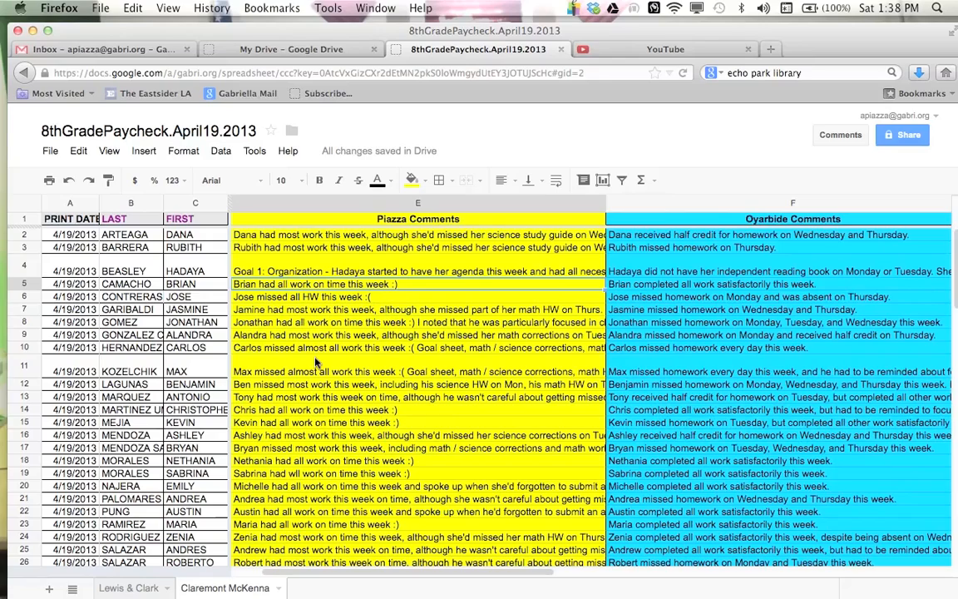
pyautogui.click(129, 587)
pyautogui.click(335, 375)
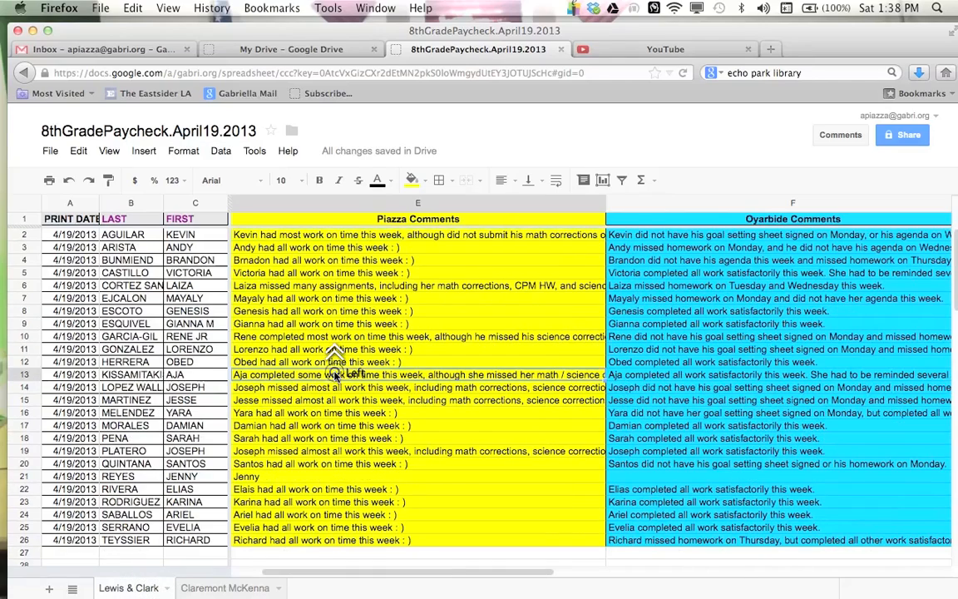
pyautogui.hscroll(3, 335, 374)
pyautogui.hscroll(-5, 335, 376)
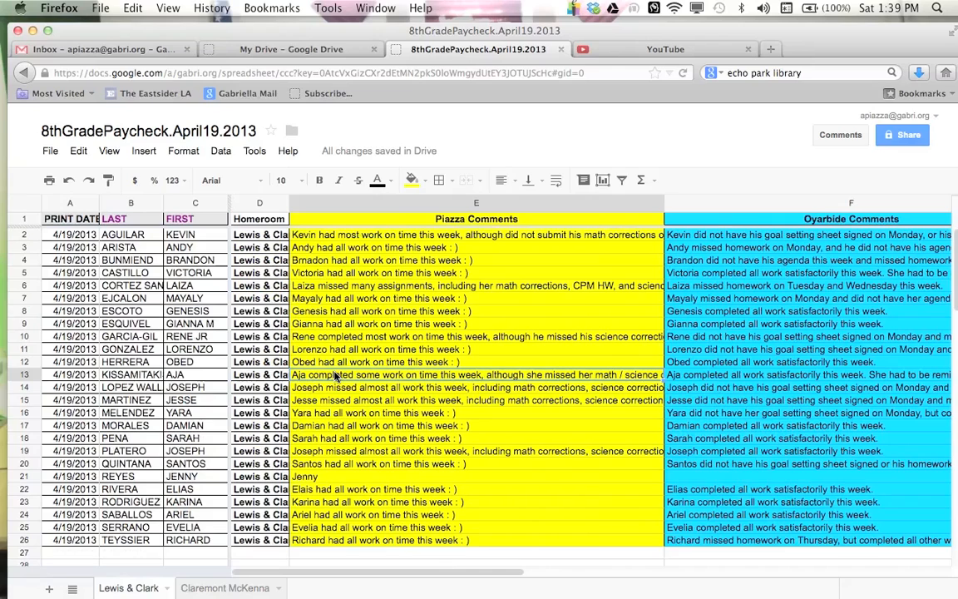
# Step: Download the April19.2013 spreadsheet as a Microsoft Excel (.xlsx) file and open it in Excel
pyautogui.click(52, 155)
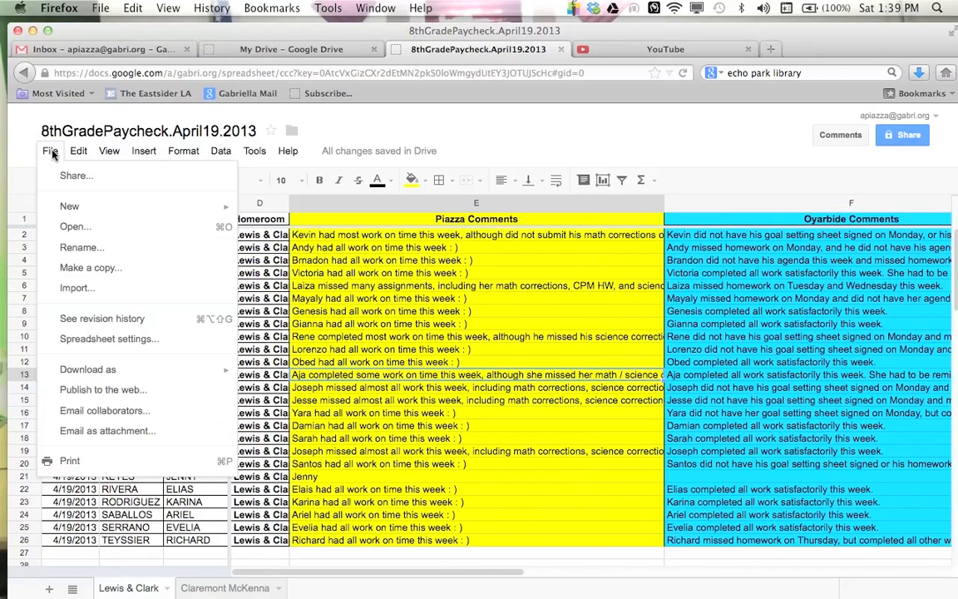
pyautogui.moveTo(160, 377)
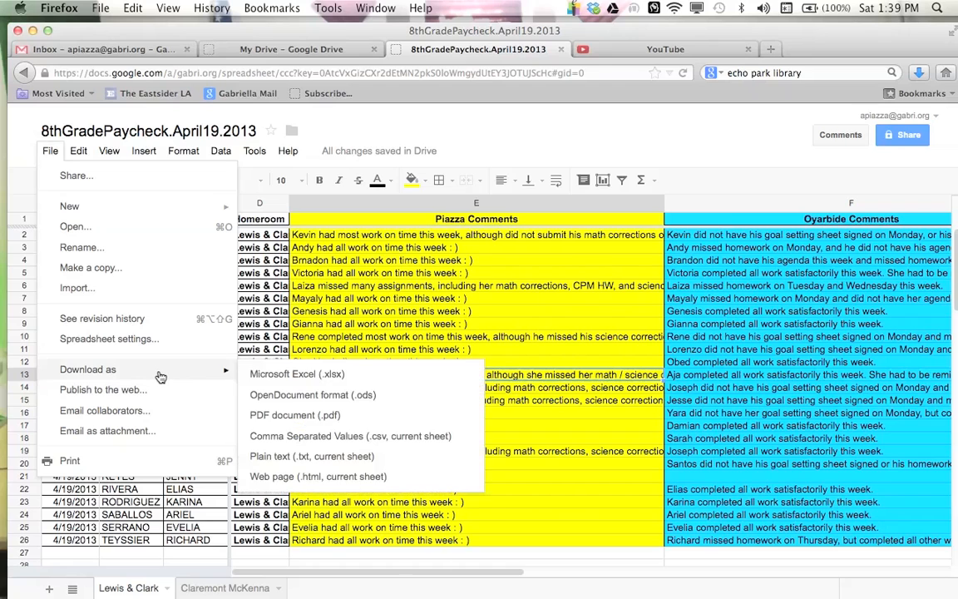
pyautogui.click(397, 383)
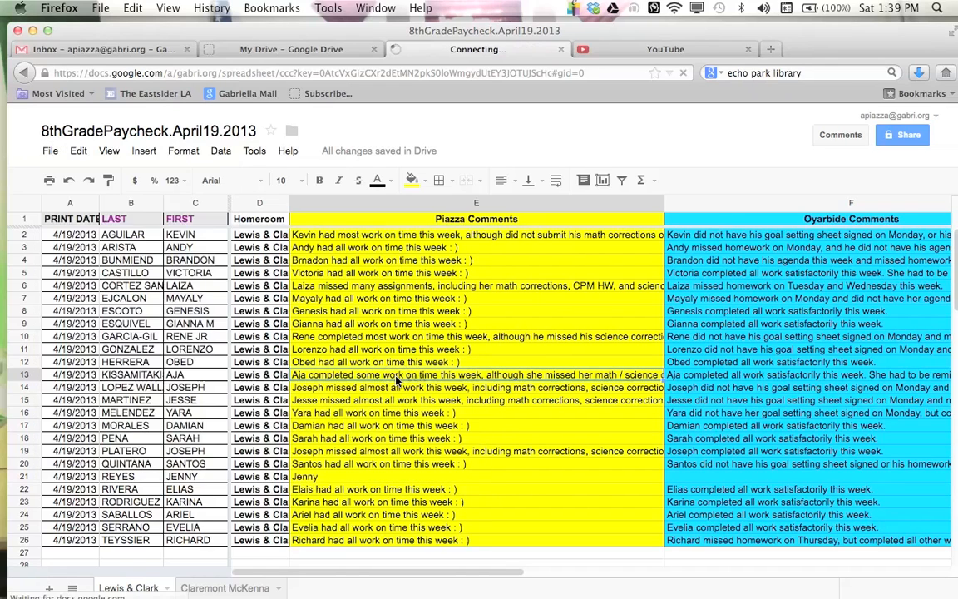
pyautogui.click(374, 257)
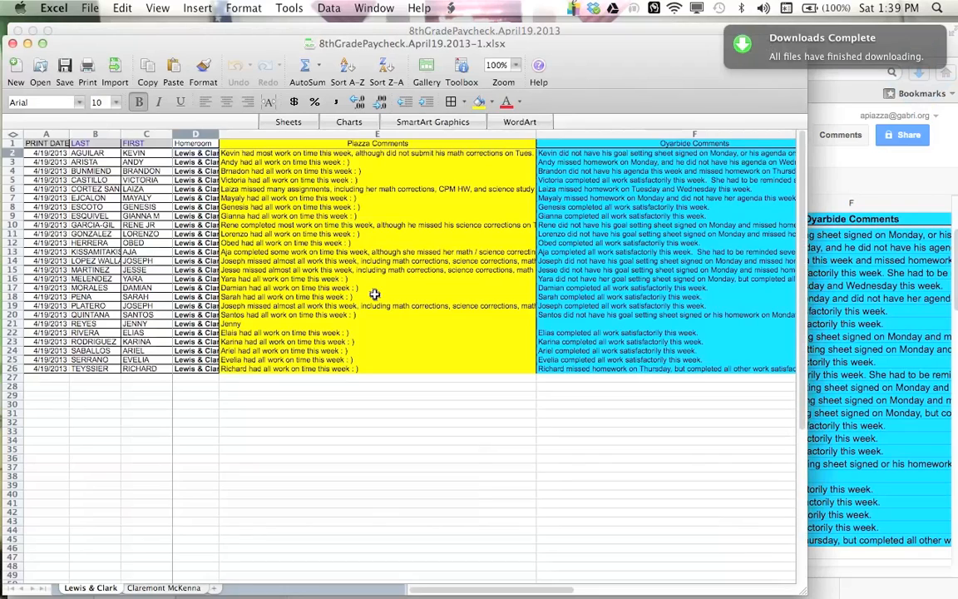
pyautogui.click(378, 342)
pyautogui.hscroll(10, 378, 342)
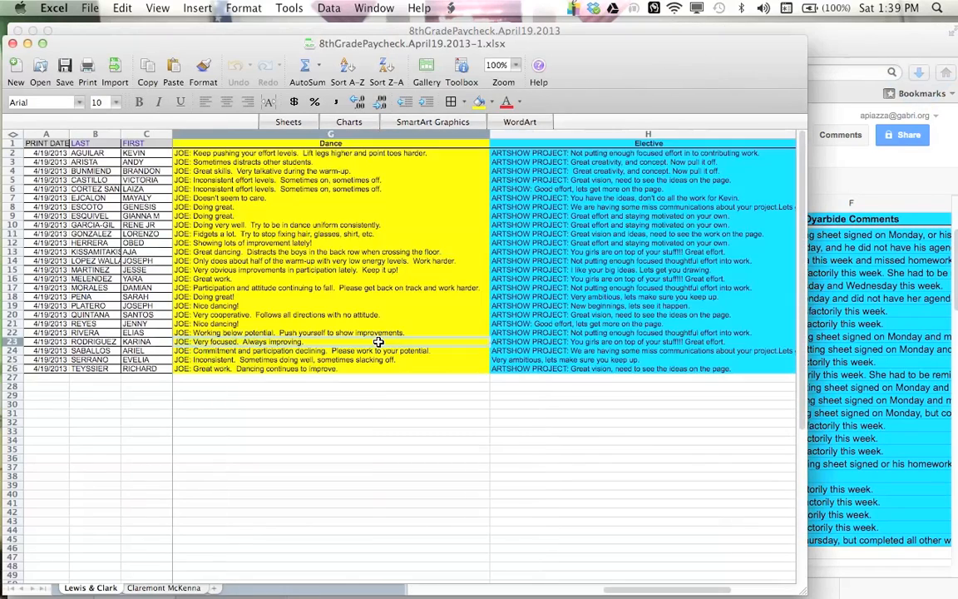
pyautogui.hscroll(-5, 378, 342)
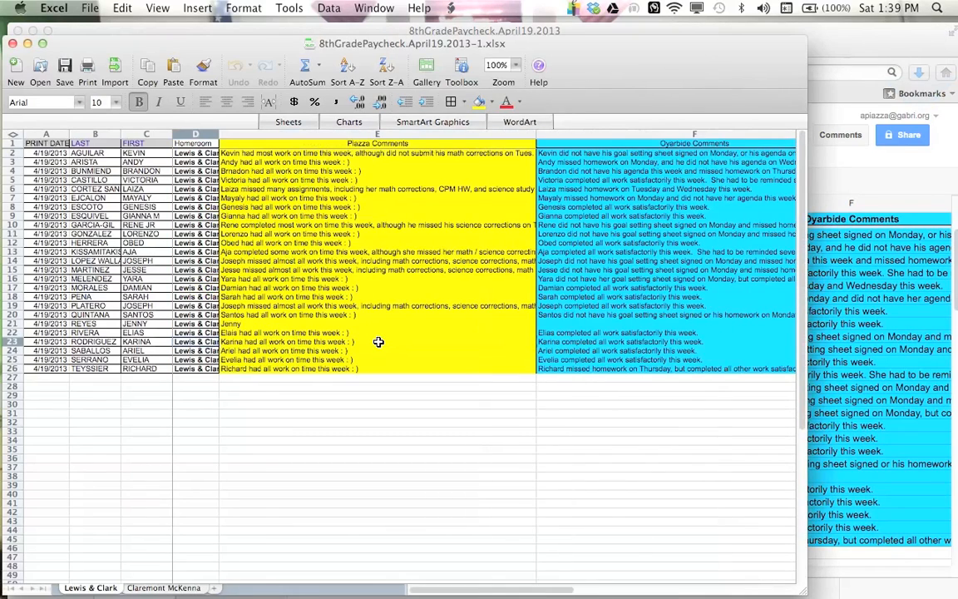
# Step: Save the workbook as 8thGradePaycheck.April19.2013-1.xls in Excel 97-2004 Workbook format inside the Paychecks 4.19.13 folder
pyautogui.click(89, 8)
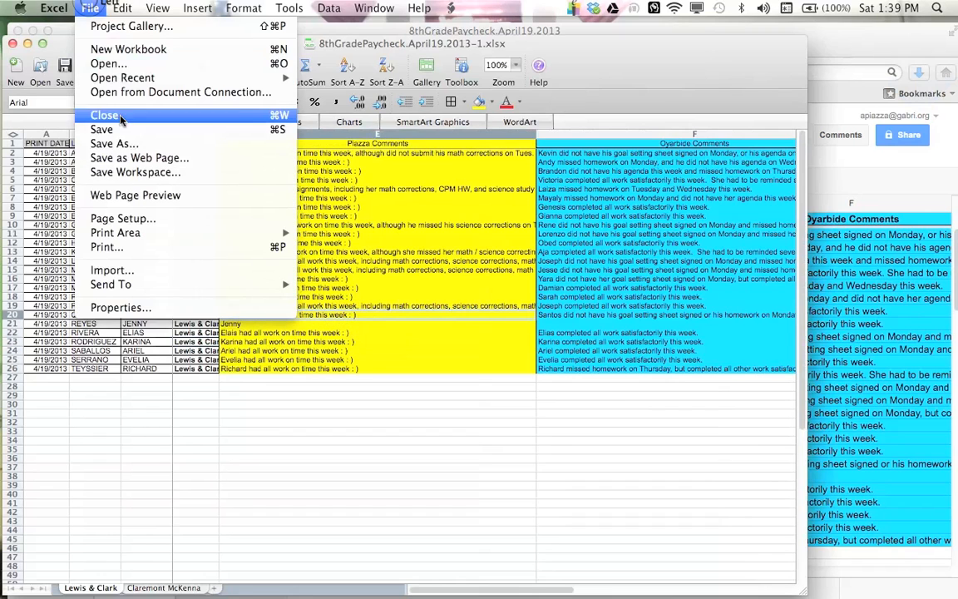
pyautogui.click(125, 145)
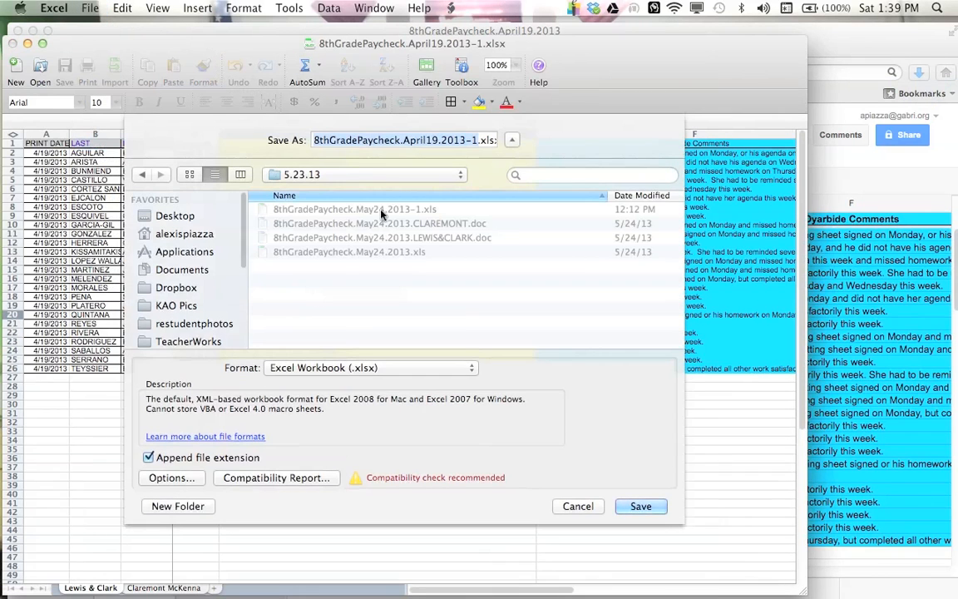
pyautogui.press('Down')
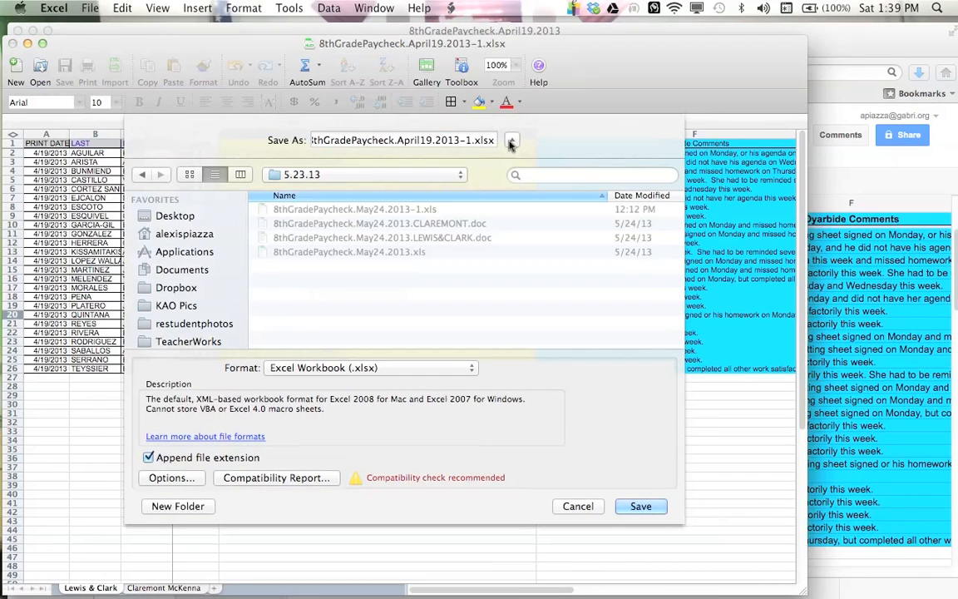
pyautogui.press('BackSpace')
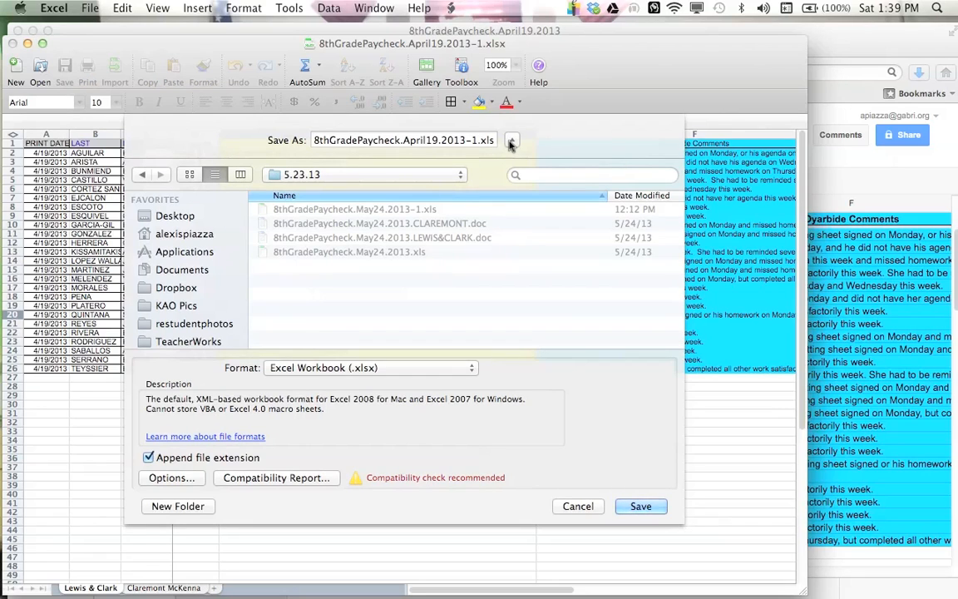
pyautogui.click(397, 175)
pyautogui.click(397, 188)
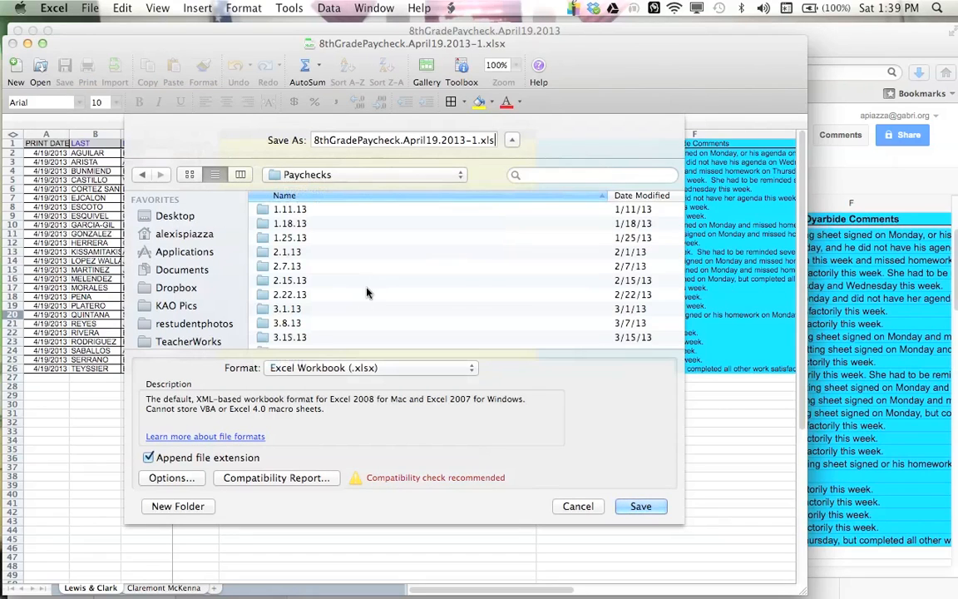
pyautogui.scroll(-5, 363, 301)
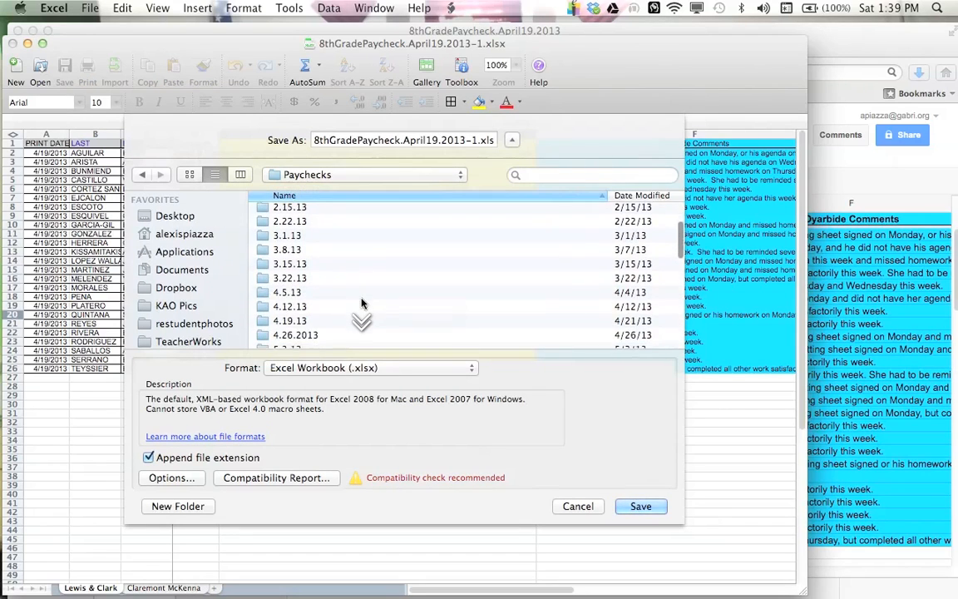
pyautogui.doubleClick(331, 306)
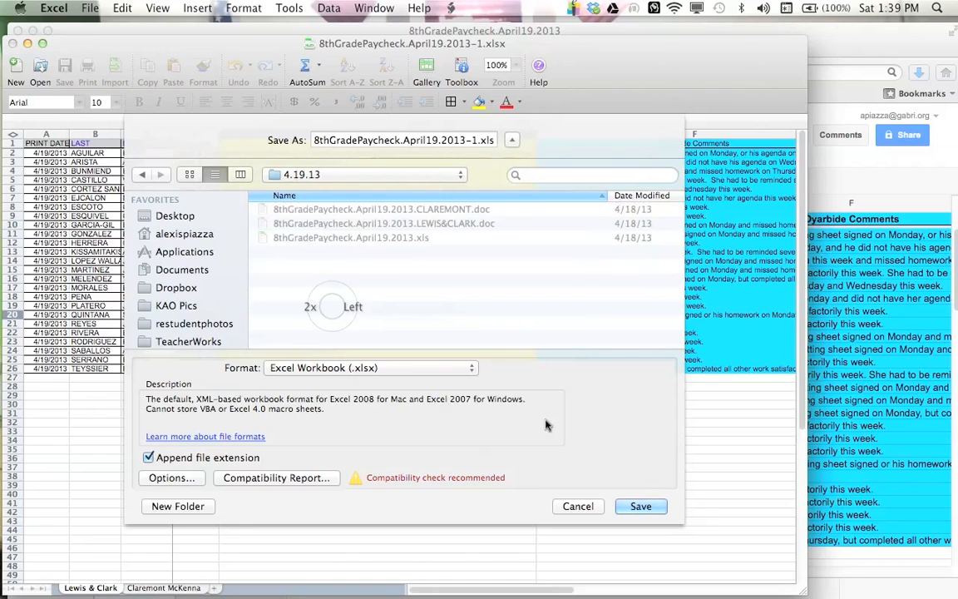
pyautogui.click(425, 140)
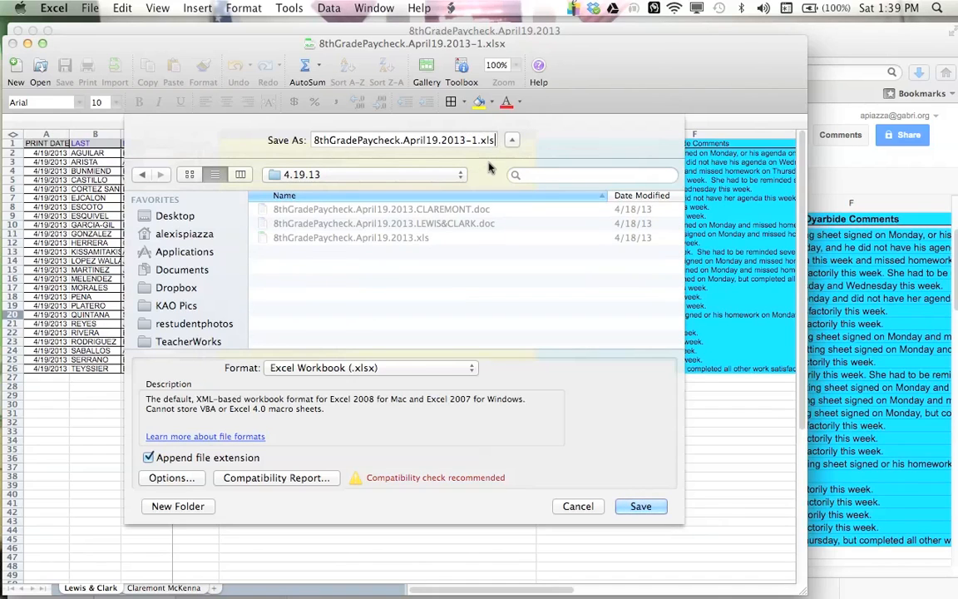
pyautogui.click(407, 367)
pyautogui.click(366, 397)
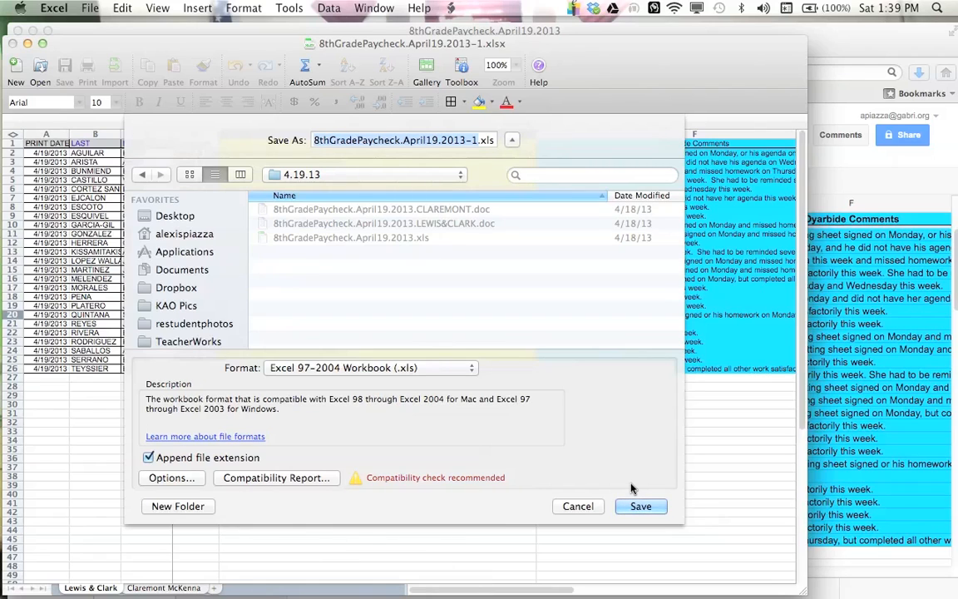
pyautogui.click(645, 506)
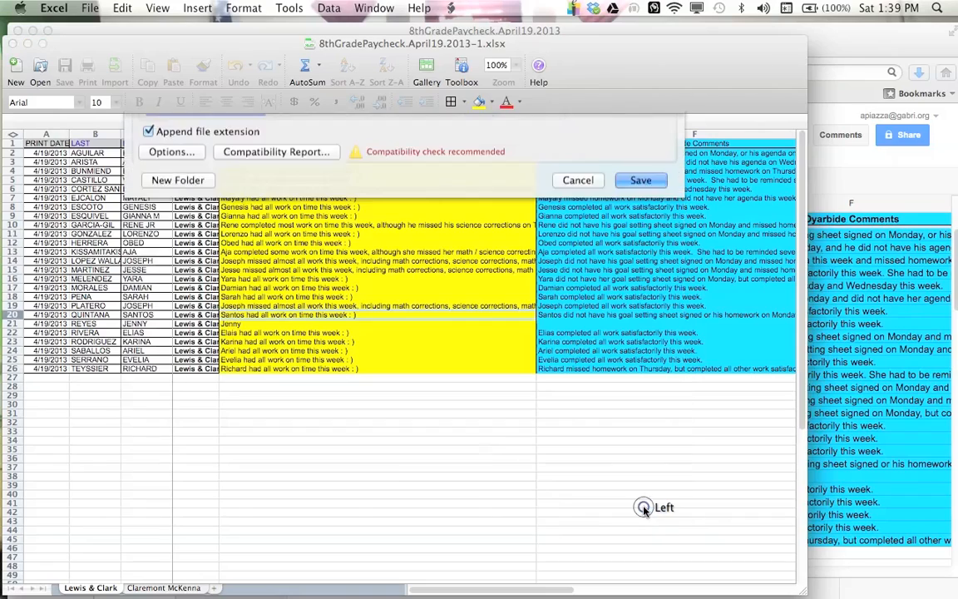
pyautogui.click(366, 426)
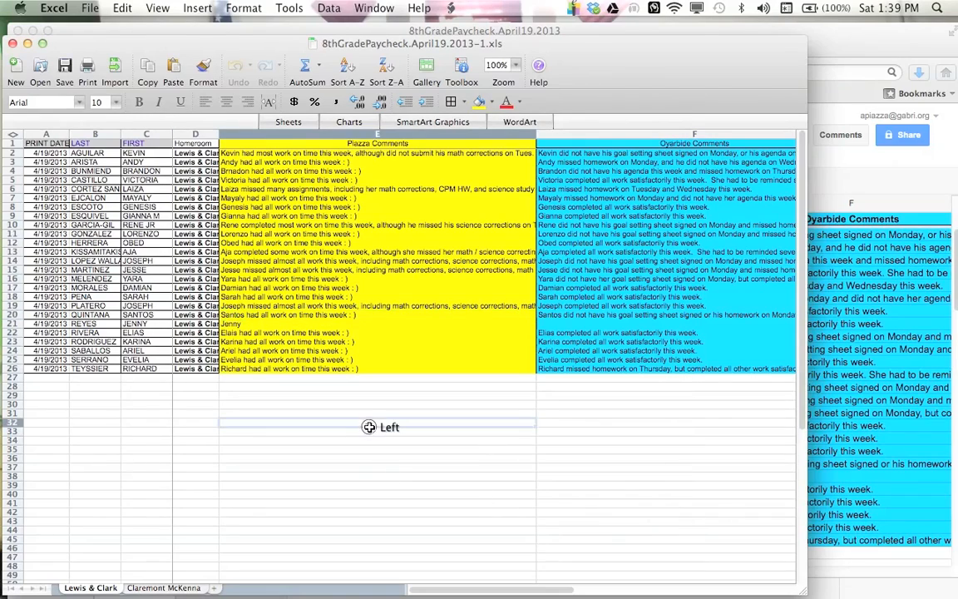
# Step: Browse across the saved workbook's columns to check the comments
pyautogui.click(174, 305)
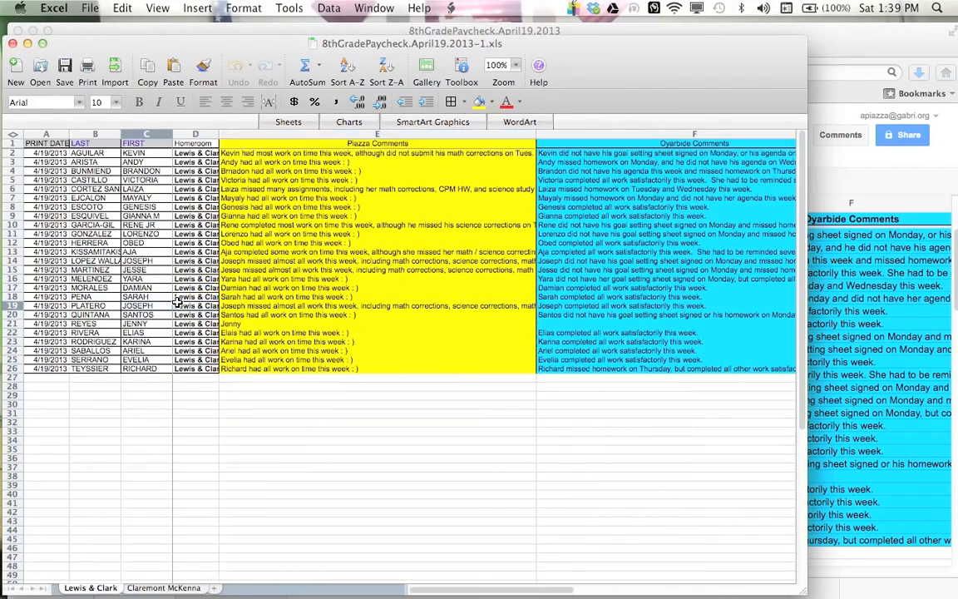
pyautogui.press('Right')
pyautogui.press('Right')
pyautogui.press('Right')
pyautogui.press('Right')
pyautogui.press('Right')
pyautogui.press('Right')
pyautogui.press('Left')
pyautogui.press('Left')
pyautogui.press('Left')
pyautogui.press('Left')
pyautogui.press('Left')
pyautogui.press('Left')
pyautogui.press('Right')
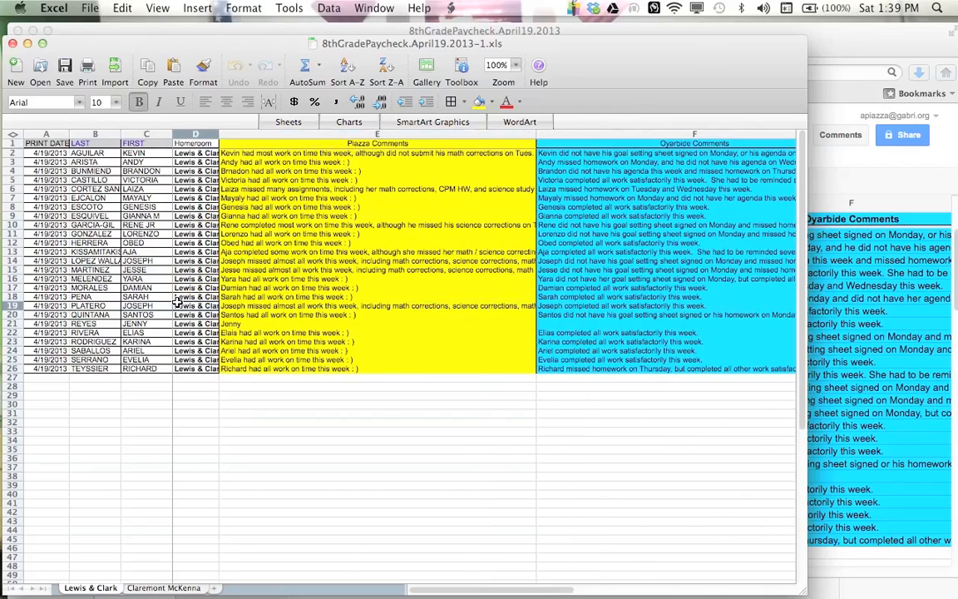
pyautogui.press('Right')
pyautogui.press('Right')
pyautogui.click(334, 400)
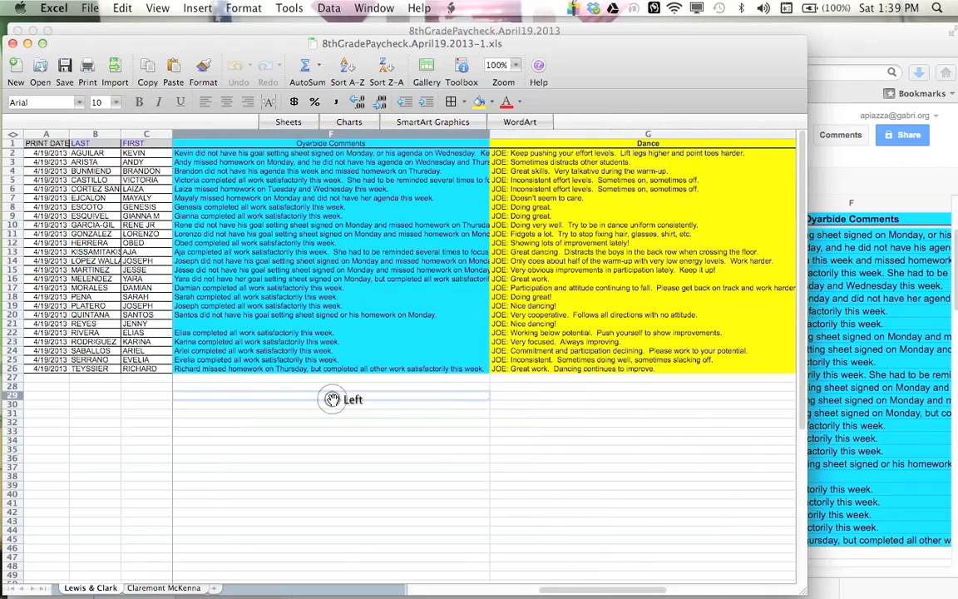
# Step: Close the Excel workbook and the open document windows
pyautogui.press('super+w')
pyautogui.click(940, 297)
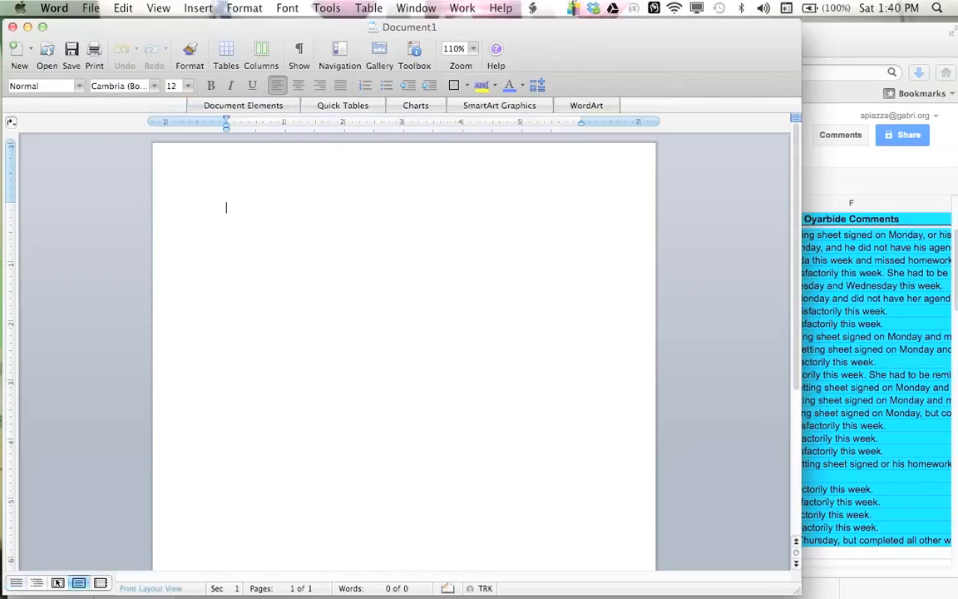
pyautogui.press('super+w')
# Step: Open Paycheck Master DRAFT.doc from the Paychecks folder, accepting the converter warning and the Lewis & Clark entire-worksheet data
pyautogui.click(91, 8)
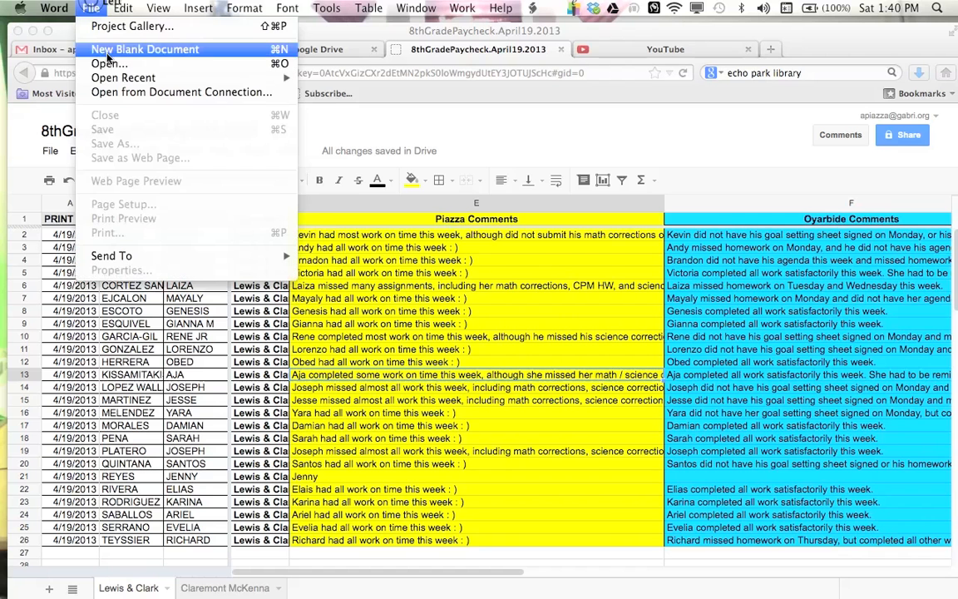
pyautogui.moveTo(108, 77)
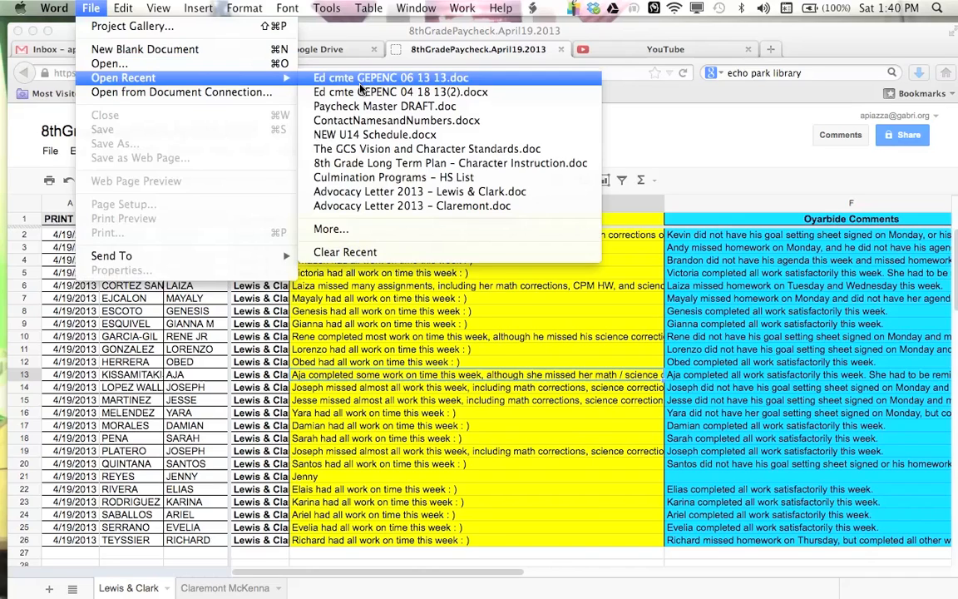
pyautogui.click(190, 64)
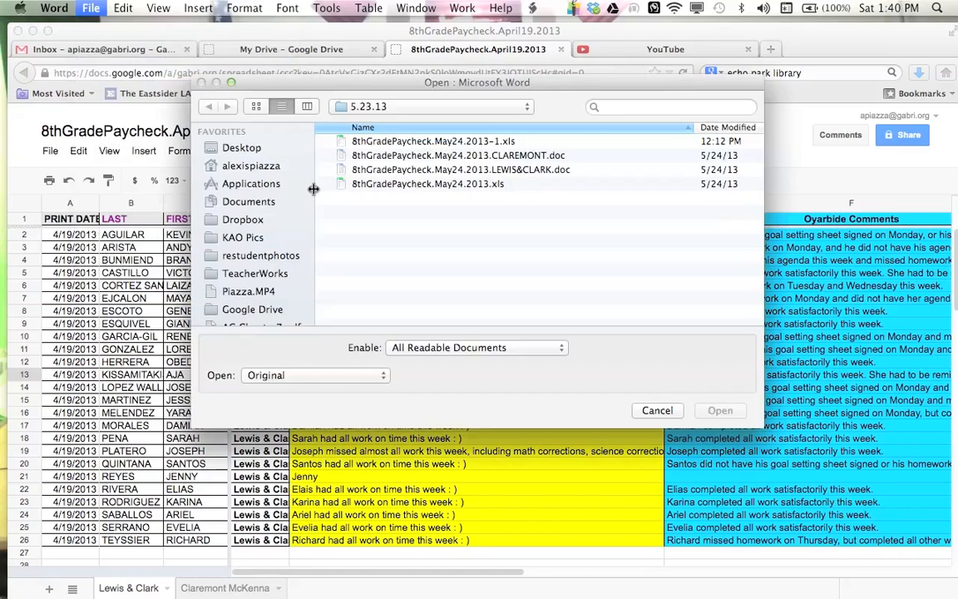
pyautogui.click(324, 108)
pyautogui.click(349, 123)
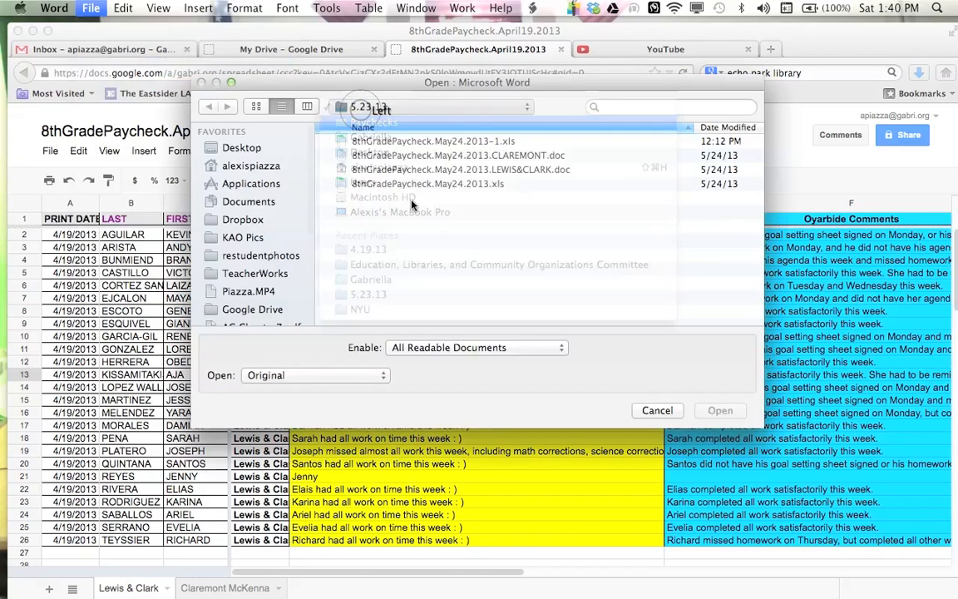
pyautogui.scroll(-10, 412, 296)
pyautogui.scroll(5, 411, 296)
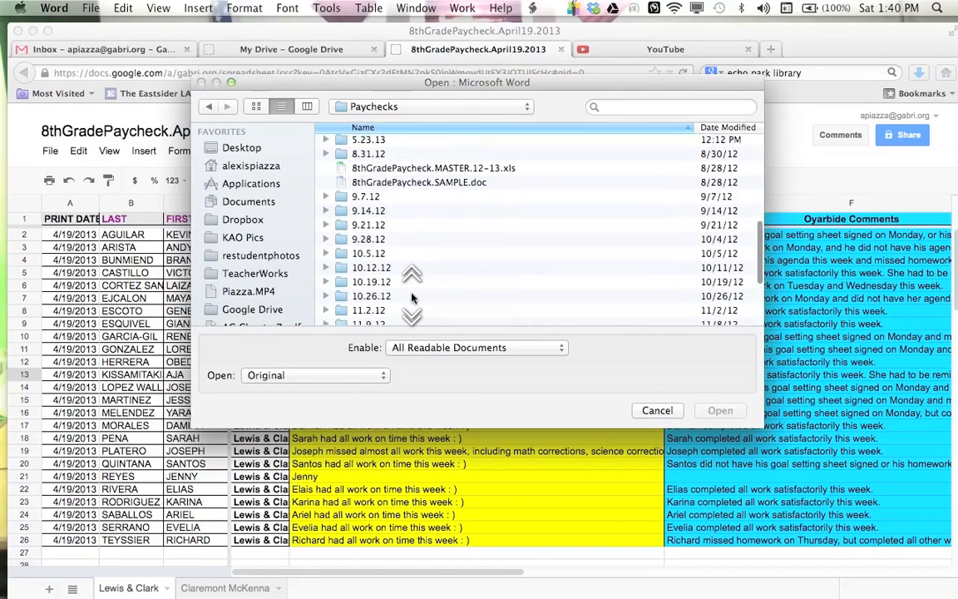
pyautogui.scroll(-4, 449, 199)
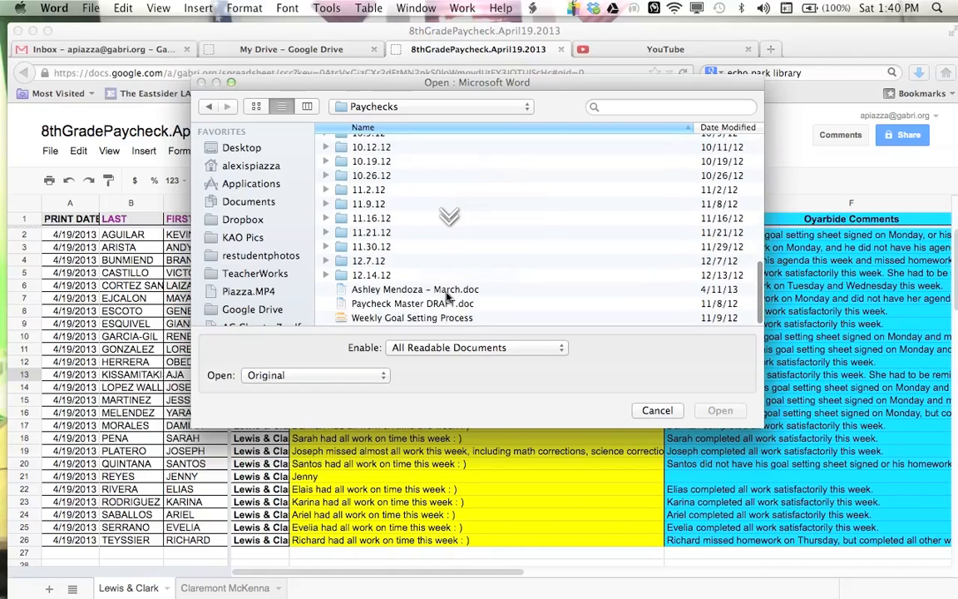
pyautogui.doubleClick(419, 305)
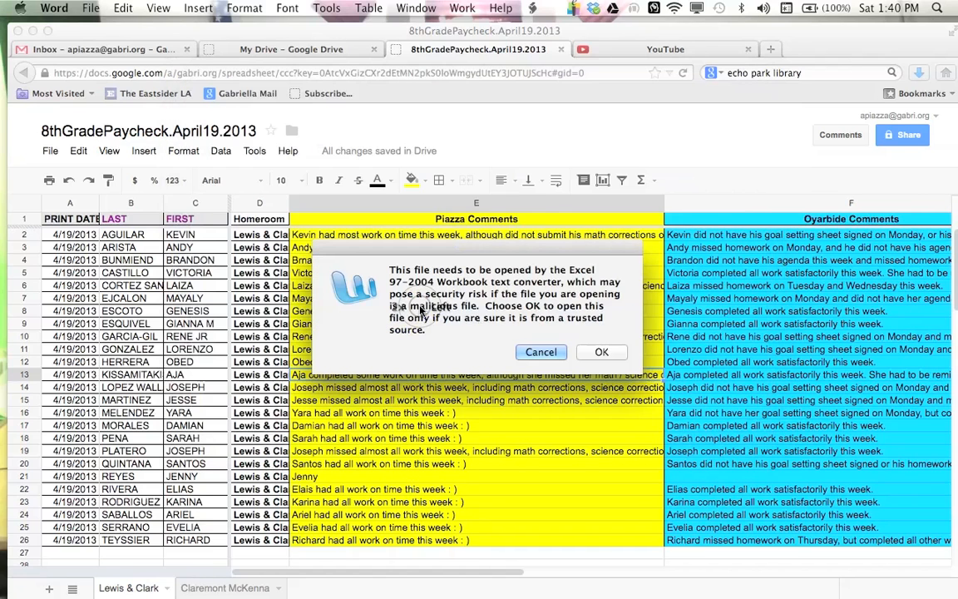
pyautogui.click(592, 353)
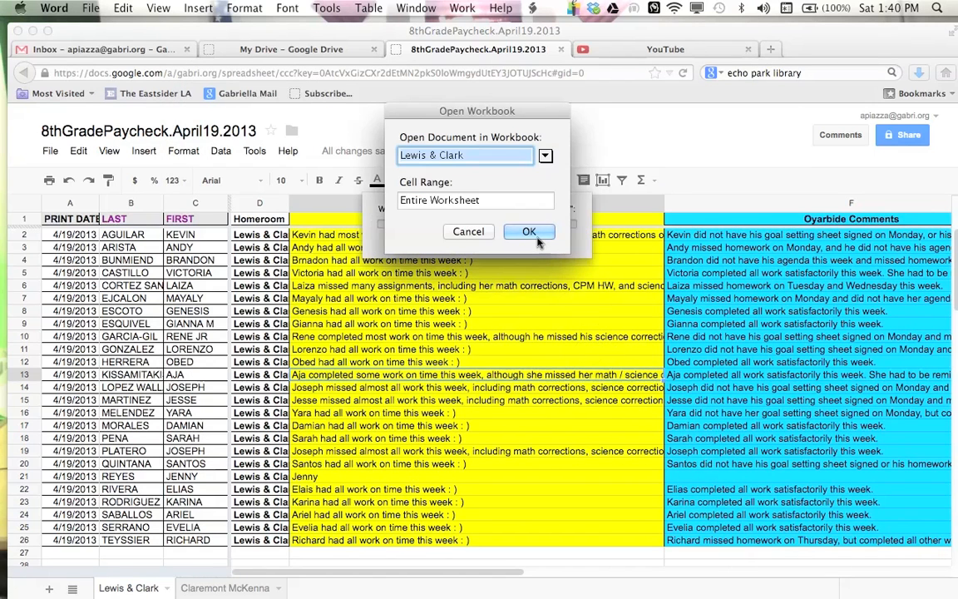
pyautogui.click(532, 235)
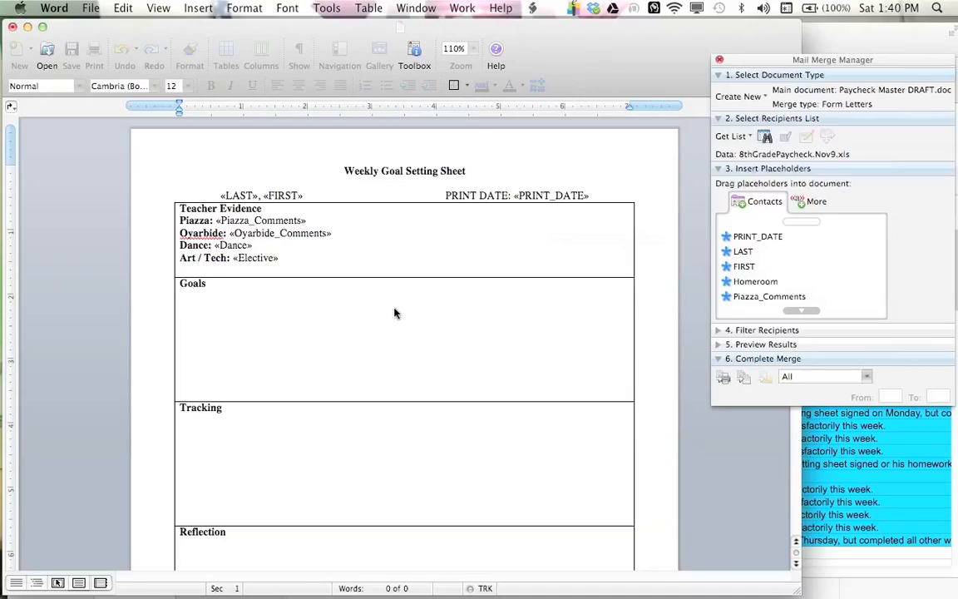
# Step: Inspect the merge placeholders in the name, print date and Teacher Evidence lines of the goal setting sheet
pyautogui.click(355, 339)
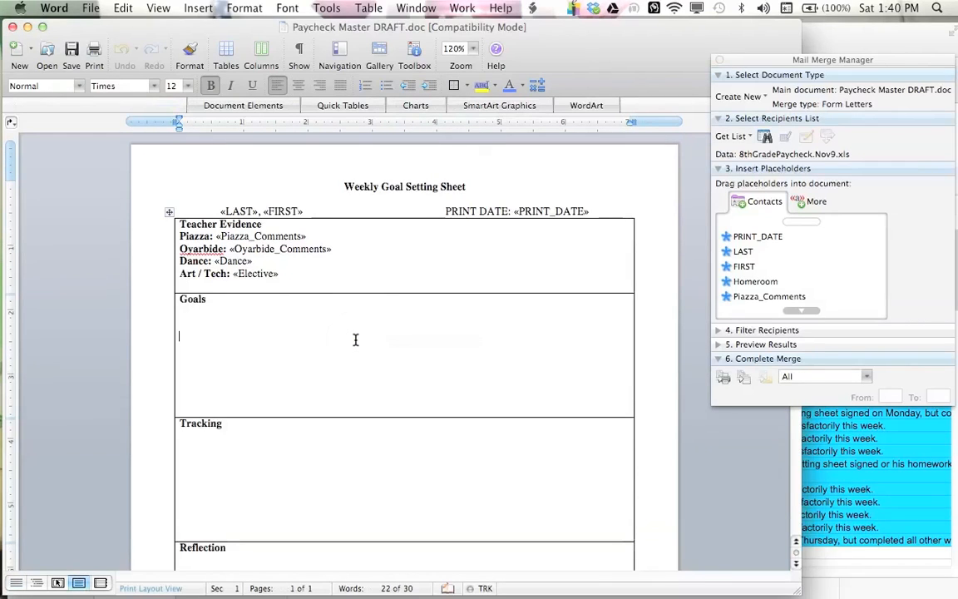
pyautogui.scroll(-8, 355, 339)
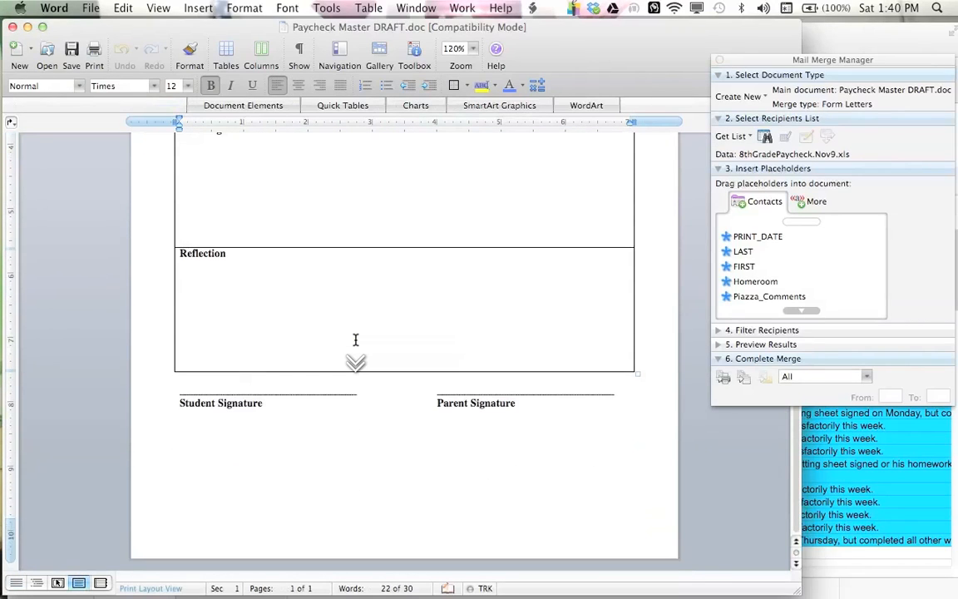
pyautogui.scroll(8, 355, 340)
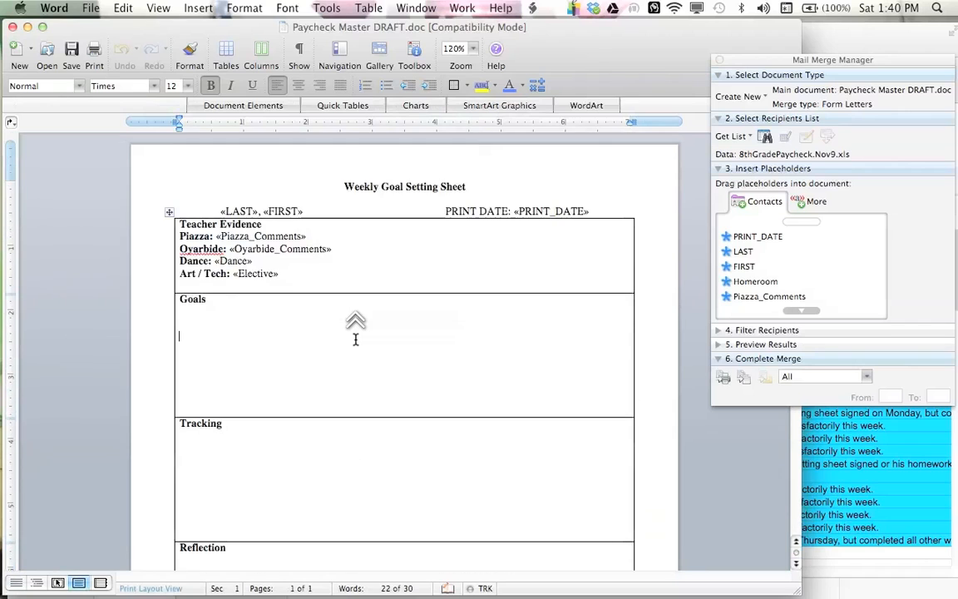
pyautogui.moveTo(306, 211); pyautogui.dragTo(221, 211)
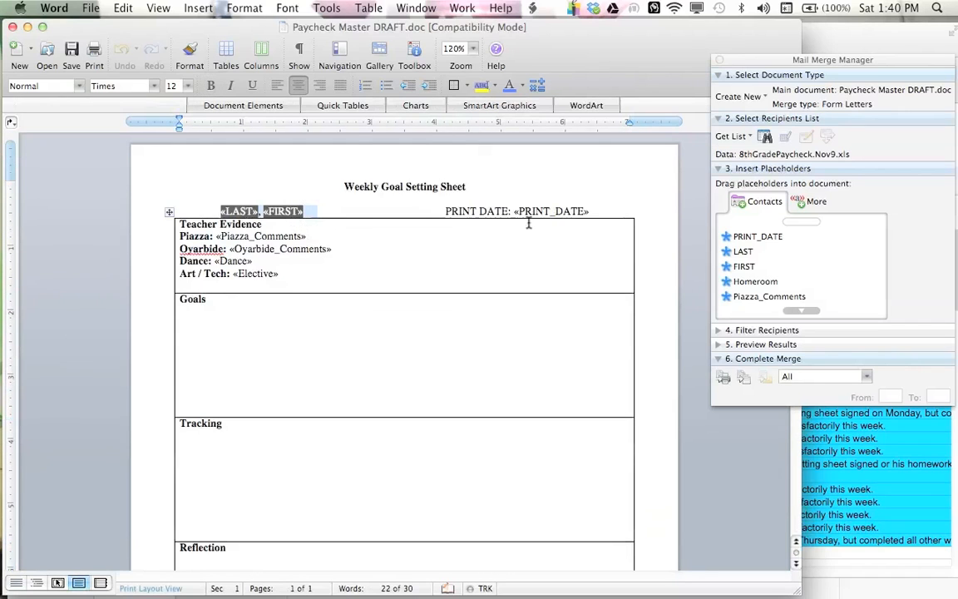
pyautogui.click(593, 210)
pyautogui.click(396, 271)
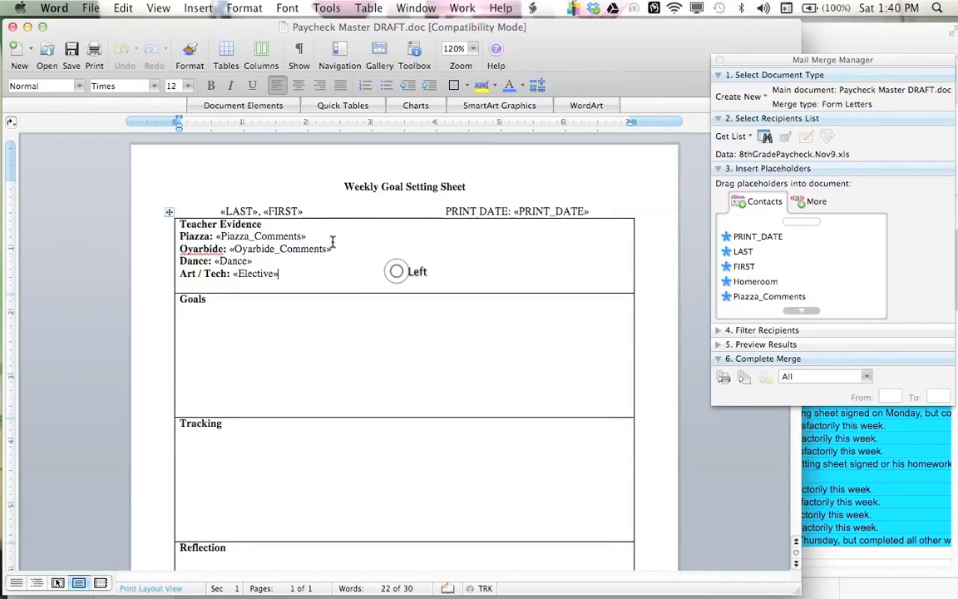
pyautogui.moveTo(329, 236); pyautogui.dragTo(273, 239)
pyautogui.moveTo(354, 252)
pyautogui.mouseDown()
pyautogui.moveTo(246, 253)
pyautogui.moveTo(234, 275)
pyautogui.moveTo(222, 262)
pyautogui.mouseUp()
pyautogui.click(269, 272)
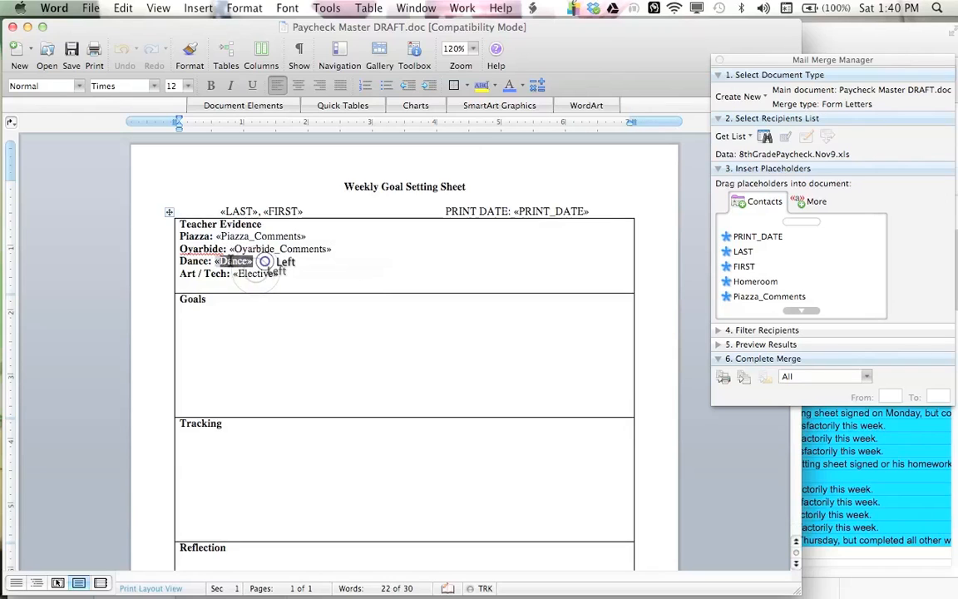
pyautogui.click(259, 261)
pyautogui.moveTo(355, 243); pyautogui.dragTo(207, 176)
pyautogui.click(319, 273)
pyautogui.scroll(-2, 318, 273)
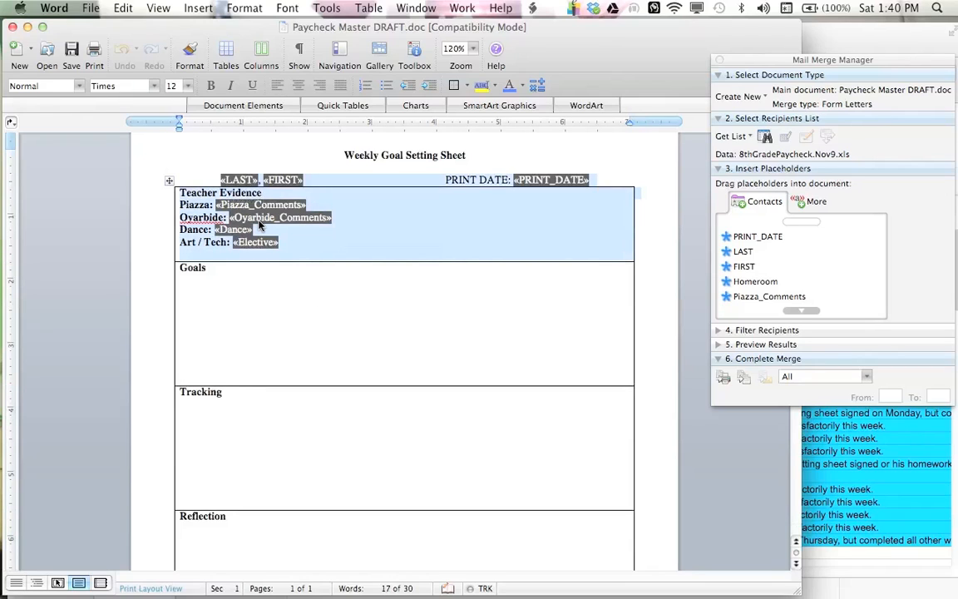
# Step: Look over the Goals, Tracking, Reflection and signature areas of the sheet
pyautogui.click(254, 297)
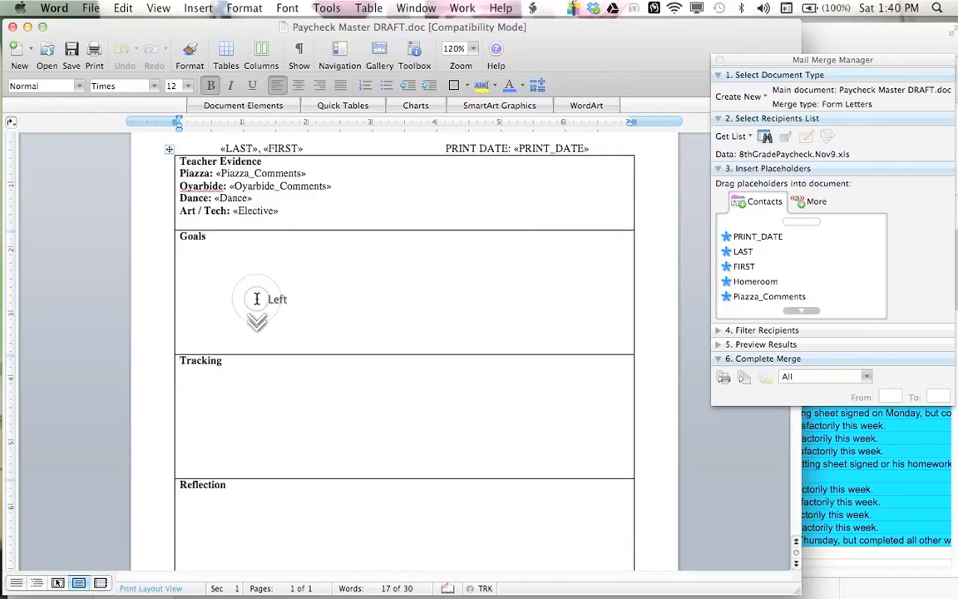
pyautogui.scroll(2, 256, 293)
pyautogui.moveTo(233, 308); pyautogui.dragTo(231, 450)
pyautogui.scroll(-3, 232, 383)
pyautogui.doubleClick(231, 379)
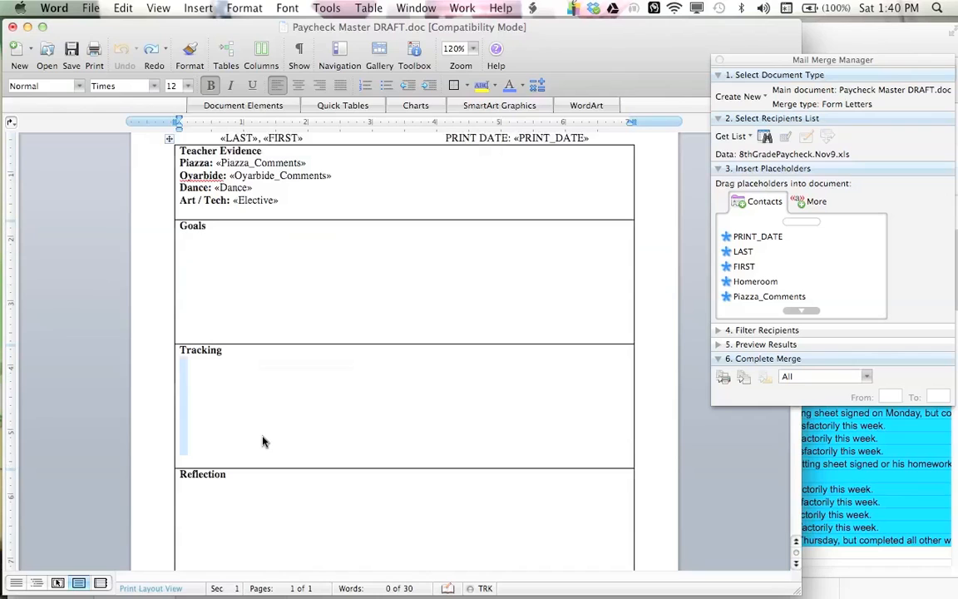
pyautogui.scroll(-6, 262, 382)
pyautogui.moveTo(245, 336); pyautogui.dragTo(249, 425)
pyautogui.scroll(5, 249, 412)
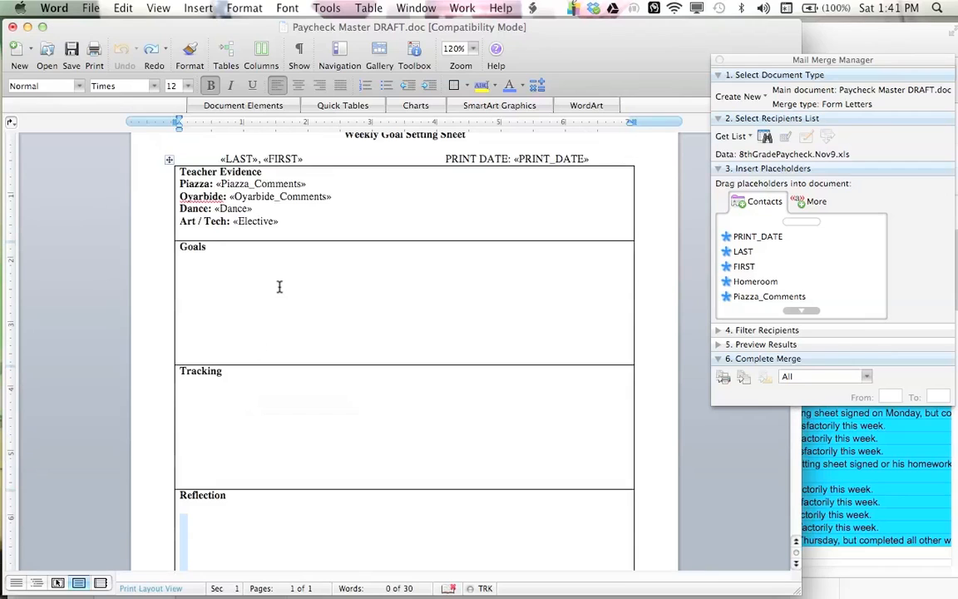
pyautogui.scroll(-7, 280, 287)
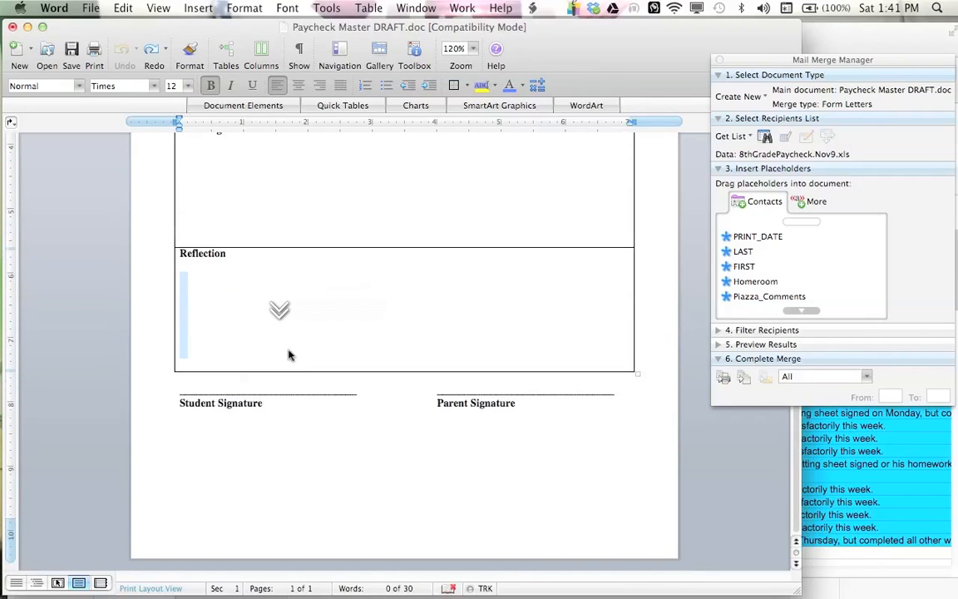
pyautogui.click(551, 413)
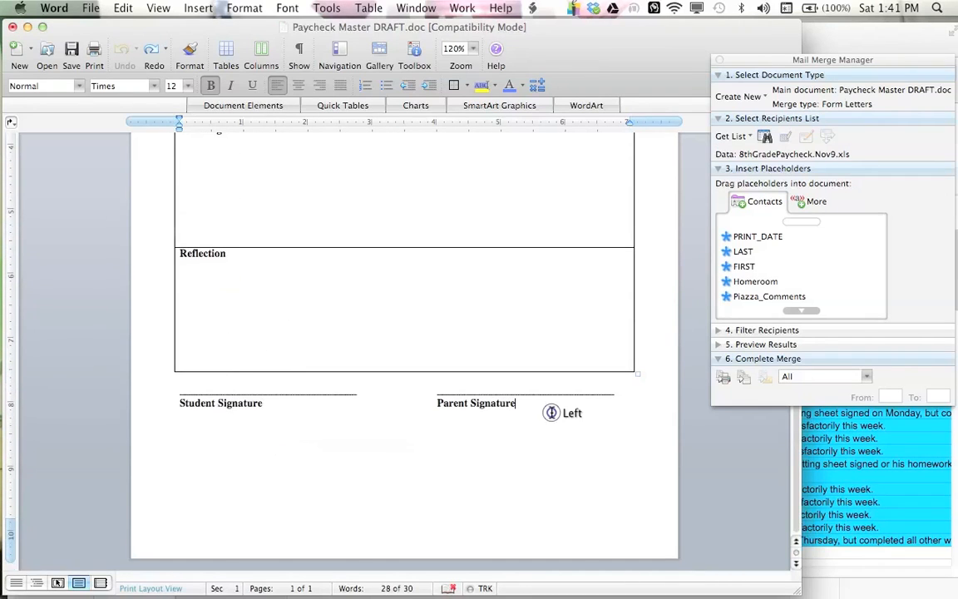
pyautogui.scroll(8, 551, 412)
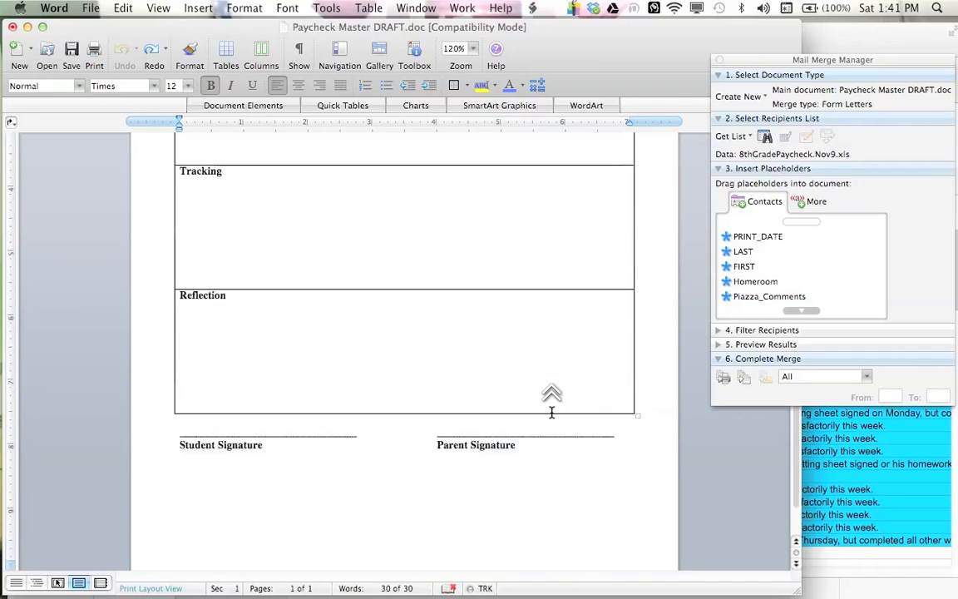
pyautogui.click(462, 368)
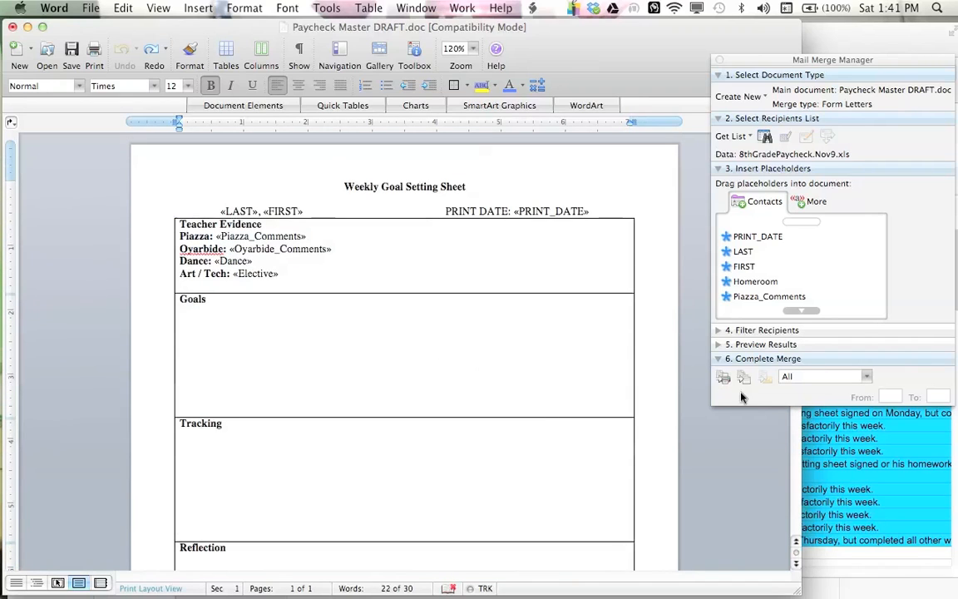
pyautogui.click(843, 429)
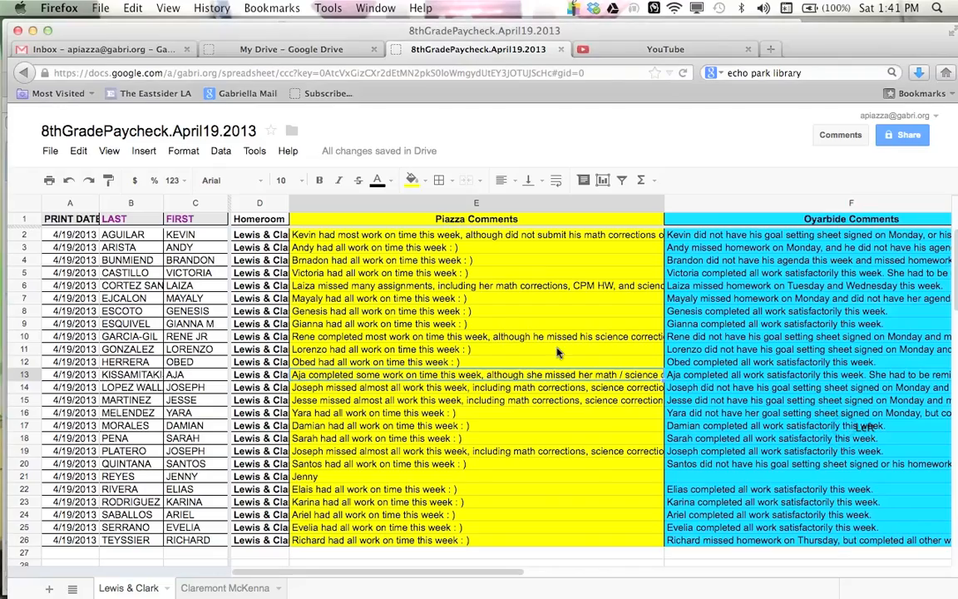
pyautogui.moveTo(2, 4)
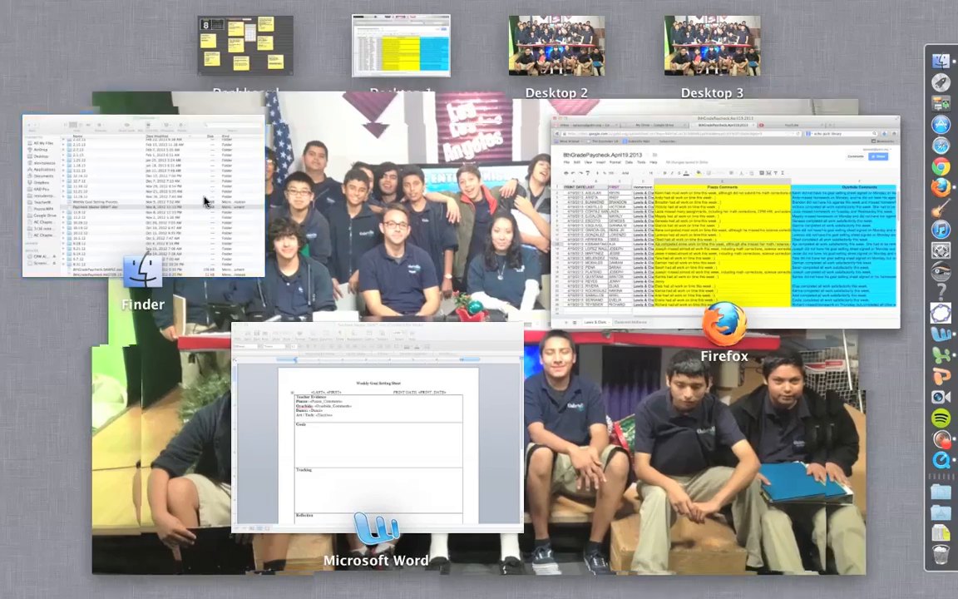
pyautogui.click(207, 201)
pyautogui.click(23, 251)
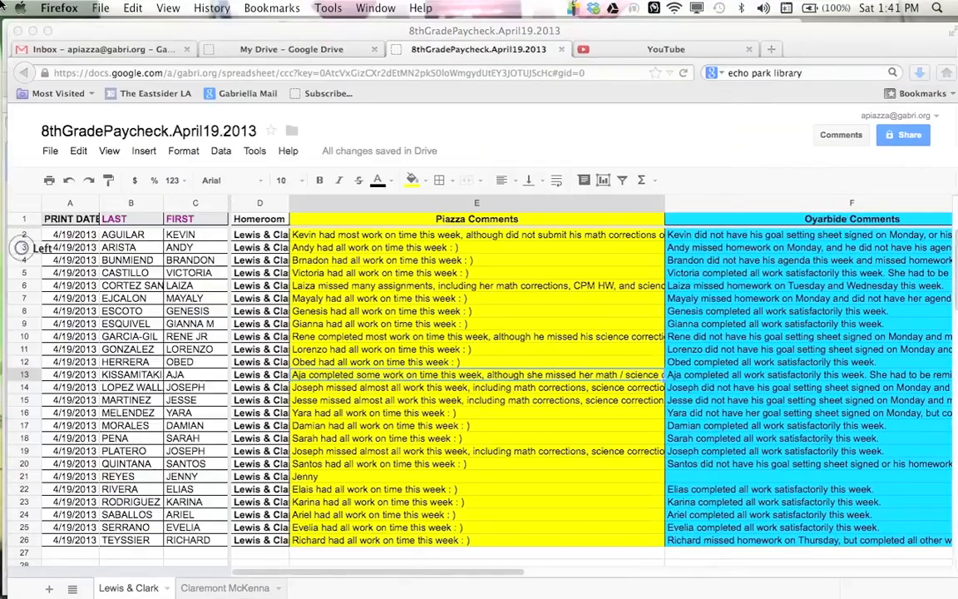
pyautogui.moveTo(2, 5)
pyautogui.click(347, 368)
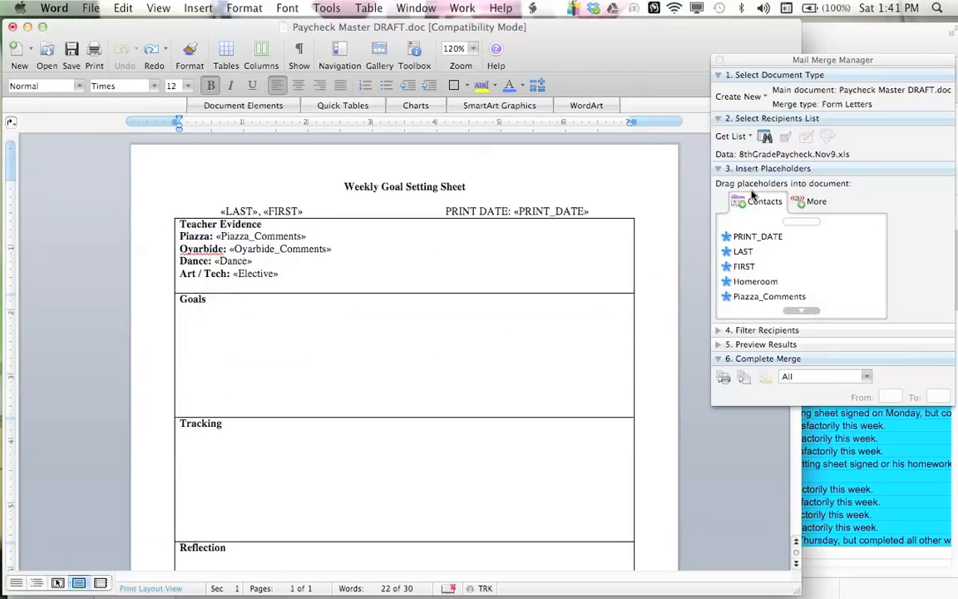
# Step: Open 8thGradePaycheck.April19.2013-1.xls from the 4.19.13 folder as the mail merge data source, using the Lewis & Clark entire worksheet
pyautogui.click(731, 136)
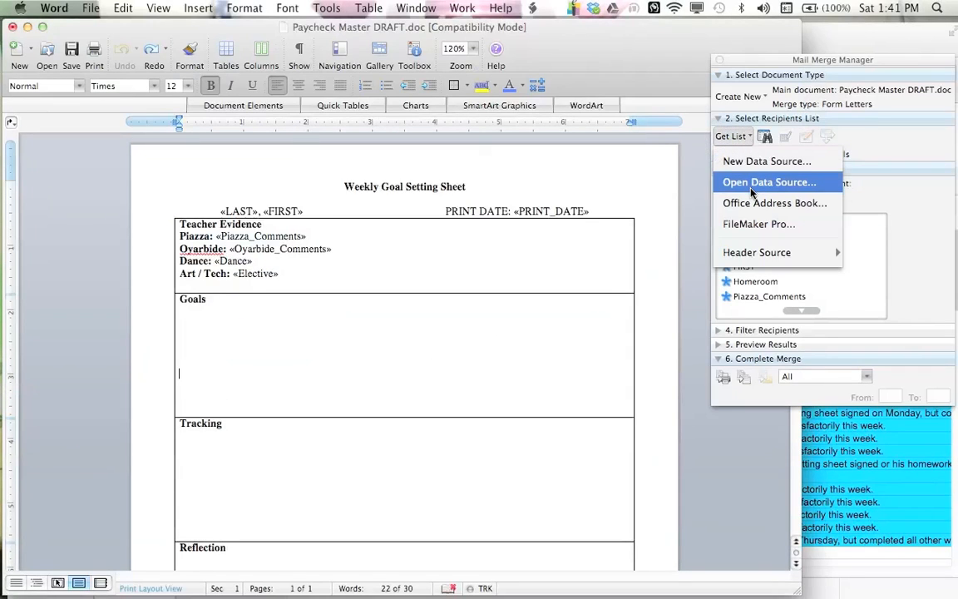
pyautogui.click(830, 190)
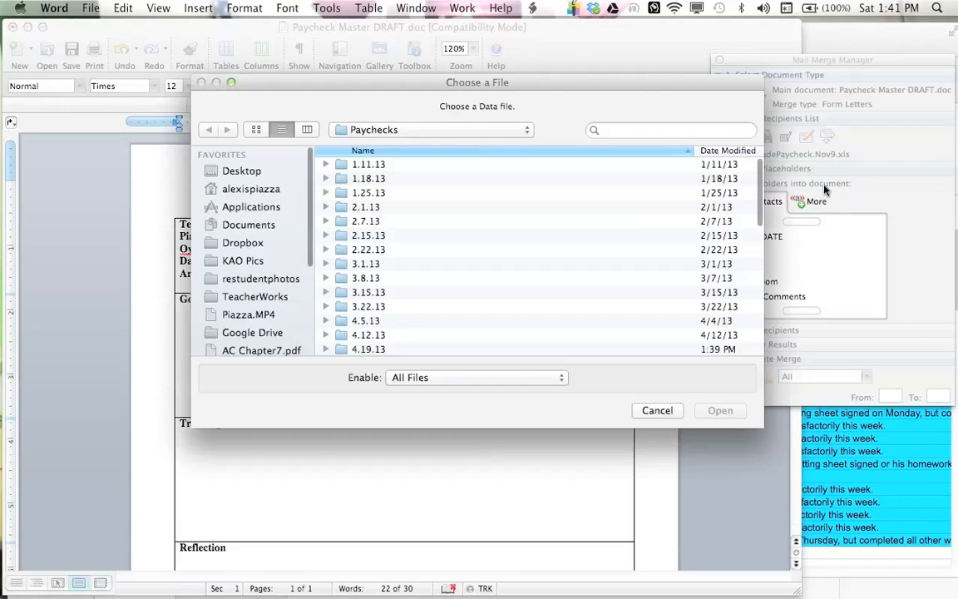
pyautogui.scroll(-5, 423, 291)
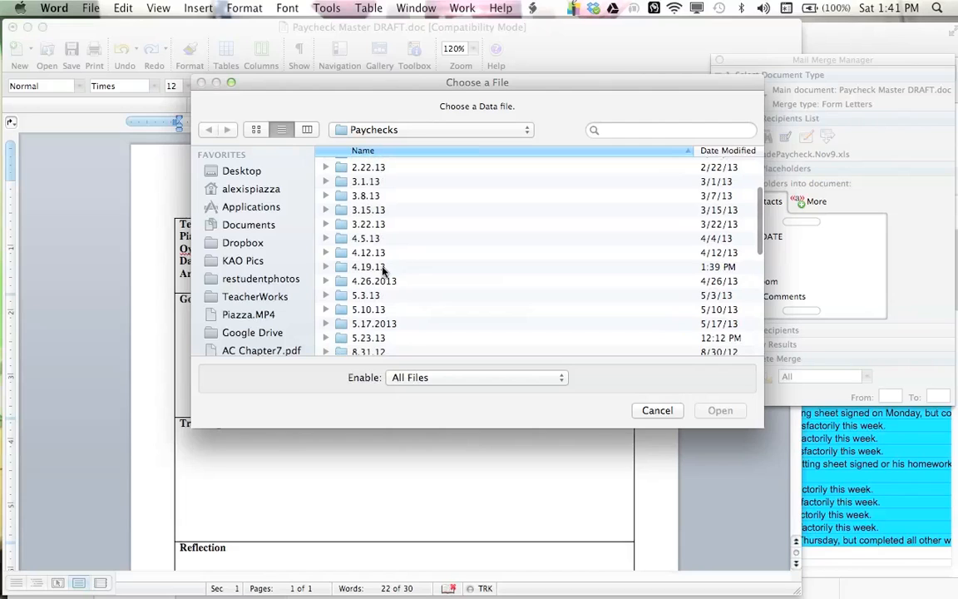
pyautogui.doubleClick(381, 267)
pyautogui.click(709, 153)
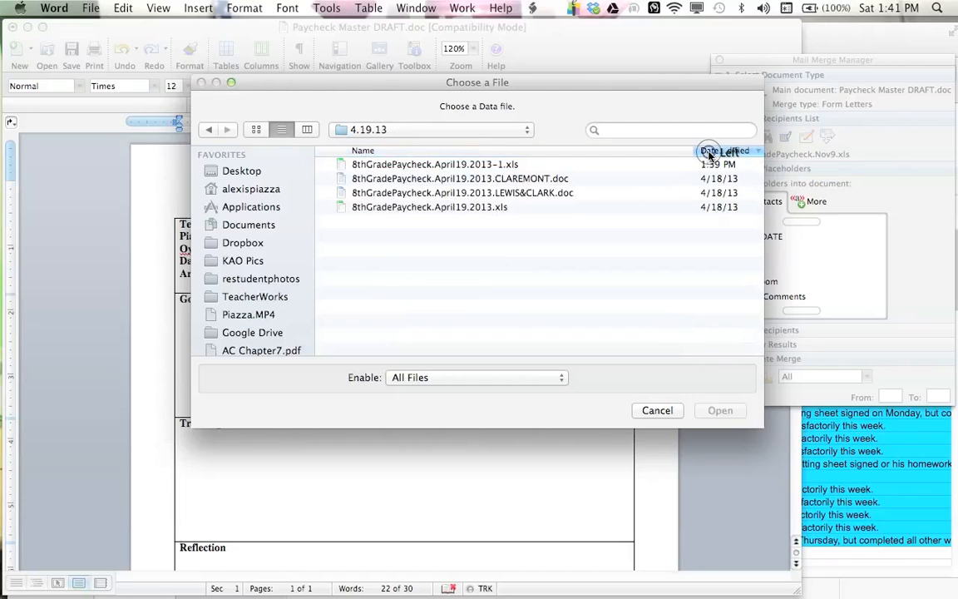
pyautogui.click(513, 164)
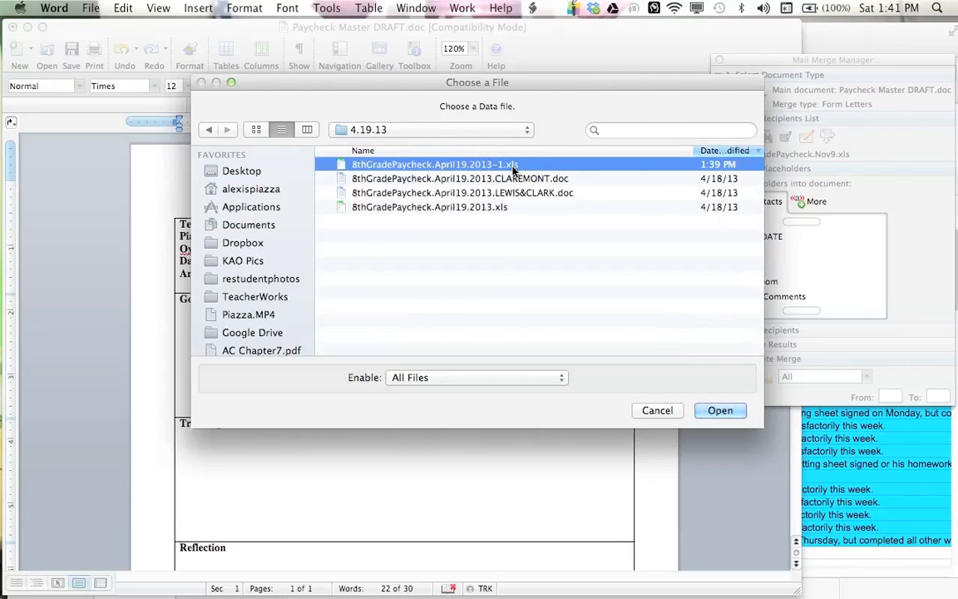
pyautogui.doubleClick(513, 164)
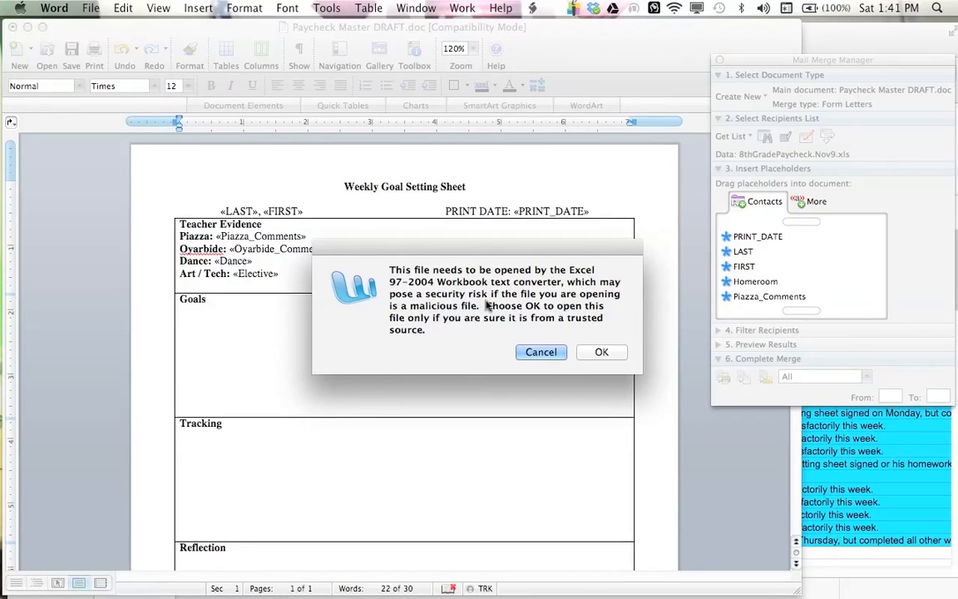
pyautogui.click(602, 353)
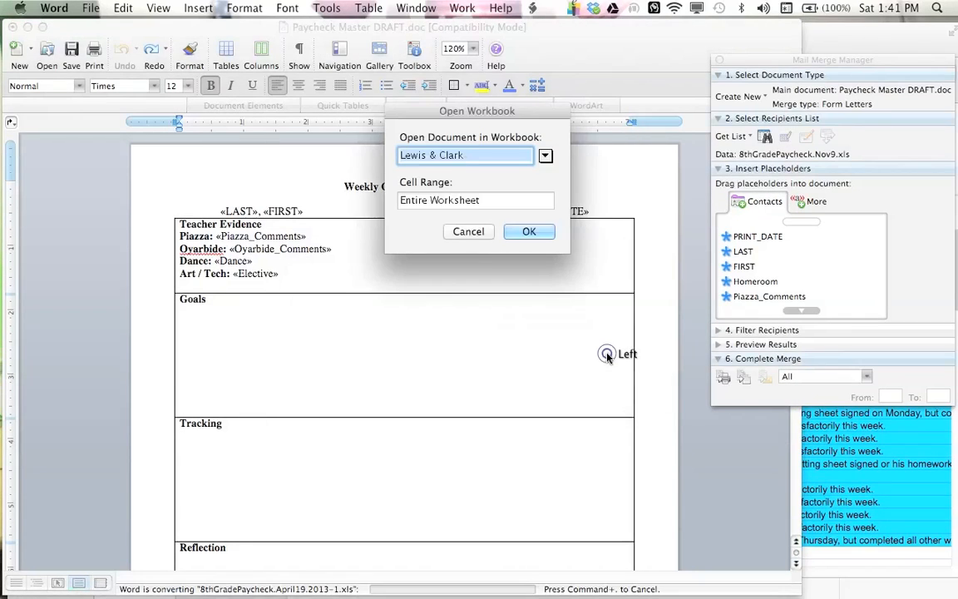
pyautogui.click(546, 158)
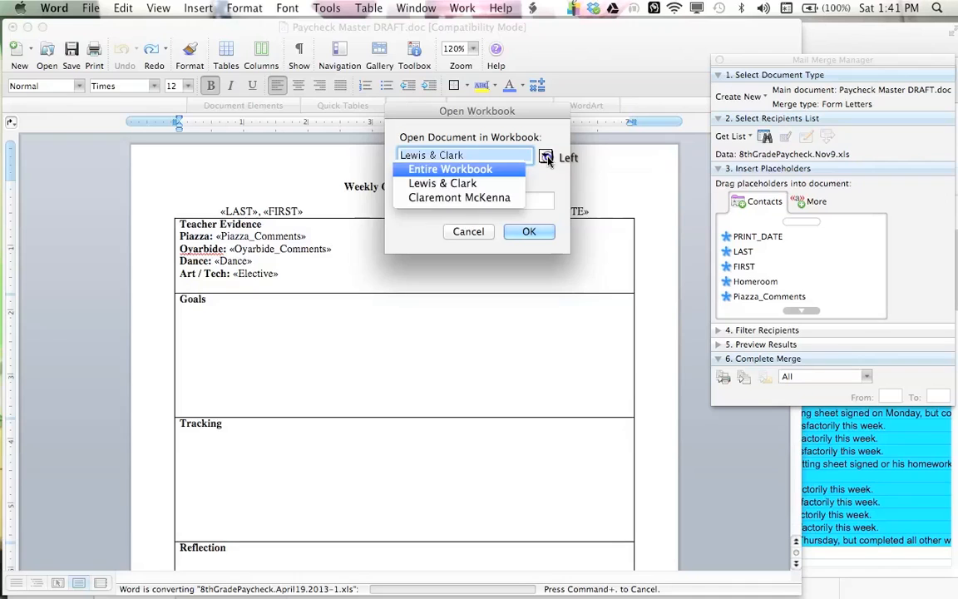
pyautogui.click(489, 183)
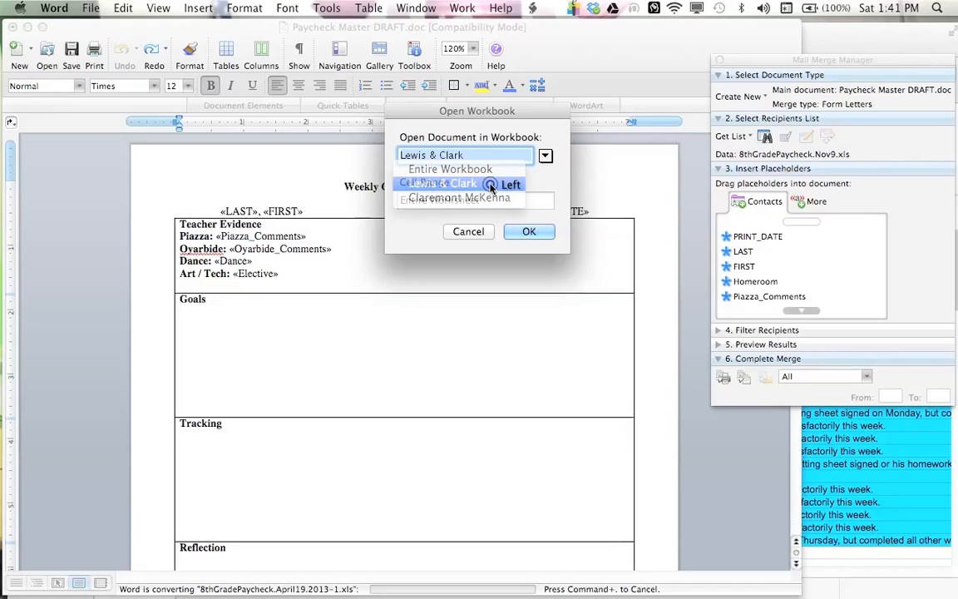
pyautogui.click(534, 236)
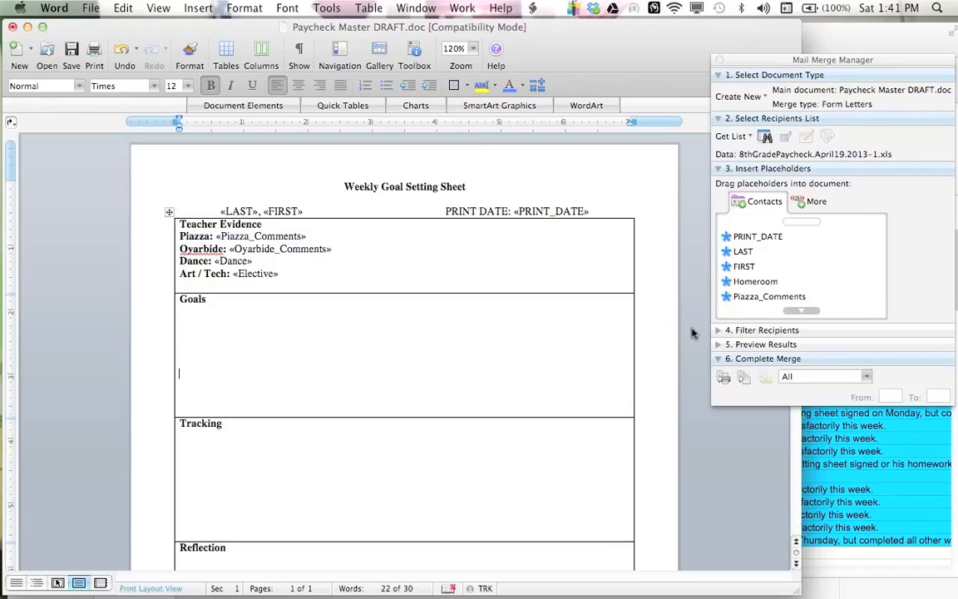
# Step: Merge all records from the Lewis & Clark data into a new document
pyautogui.moveTo(337, 246); pyautogui.dragTo(227, 248)
pyautogui.moveTo(325, 237); pyautogui.dragTo(217, 236)
pyautogui.moveTo(317, 211); pyautogui.dragTo(218, 211)
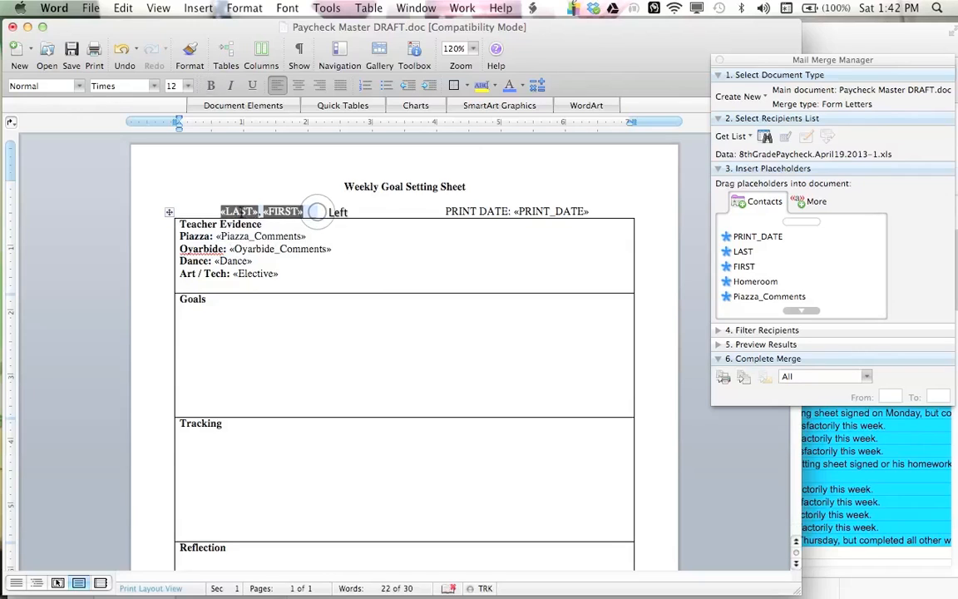
pyautogui.moveTo(607, 213); pyautogui.dragTo(527, 212)
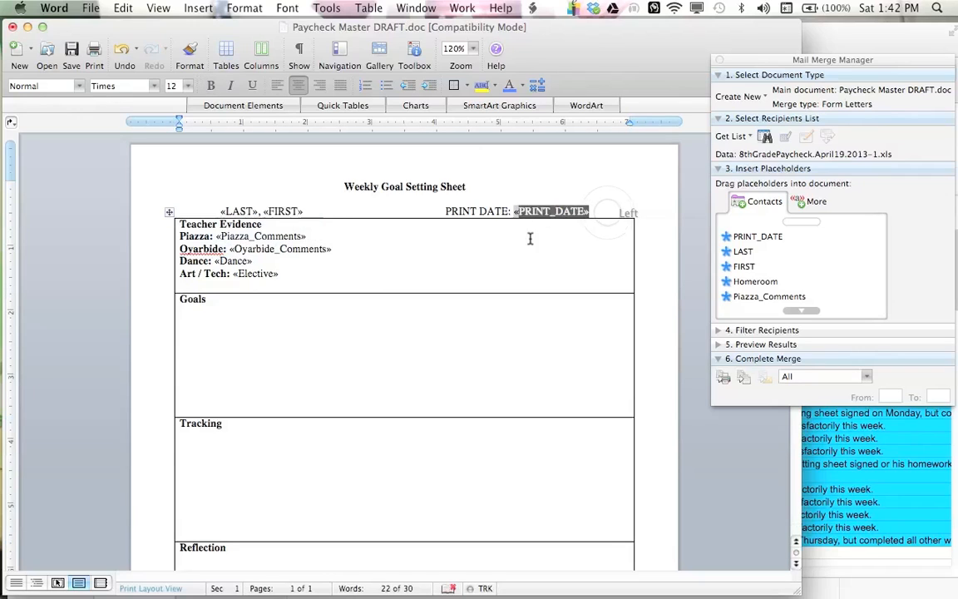
pyautogui.click(532, 242)
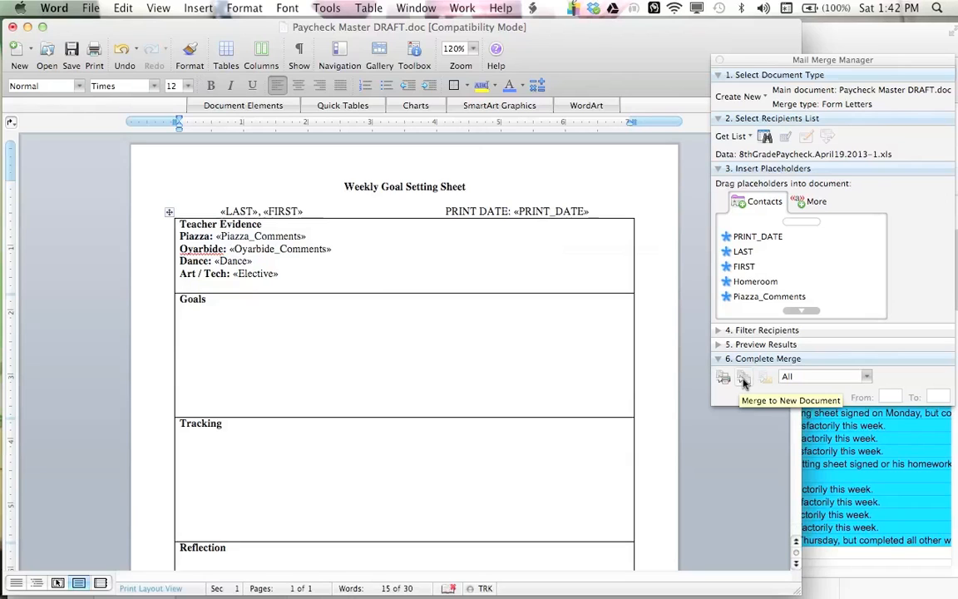
pyautogui.click(744, 379)
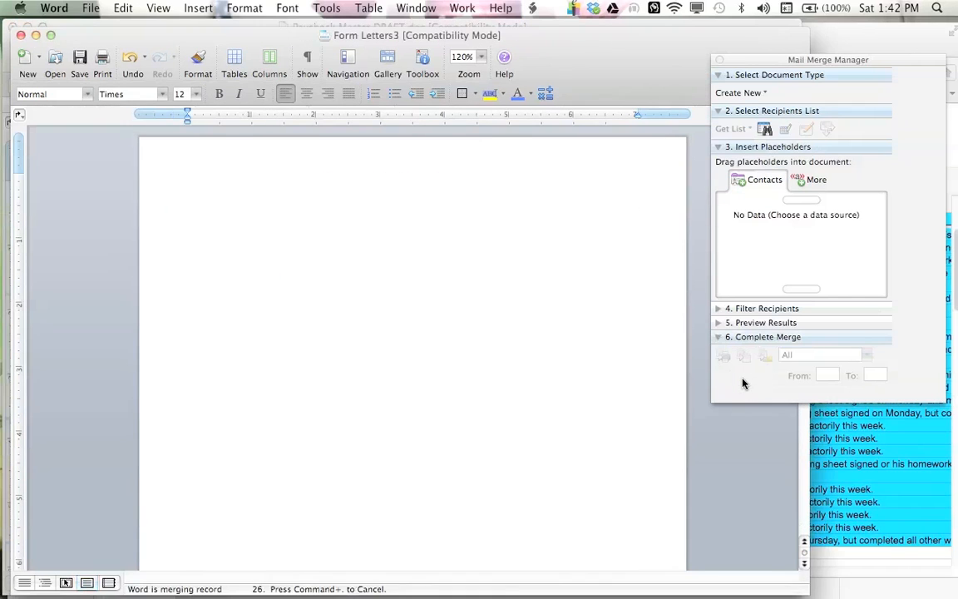
# Step: Scroll through the merged goal setting sheets to review the students' filled-in names, dates and comments
pyautogui.click(430, 367)
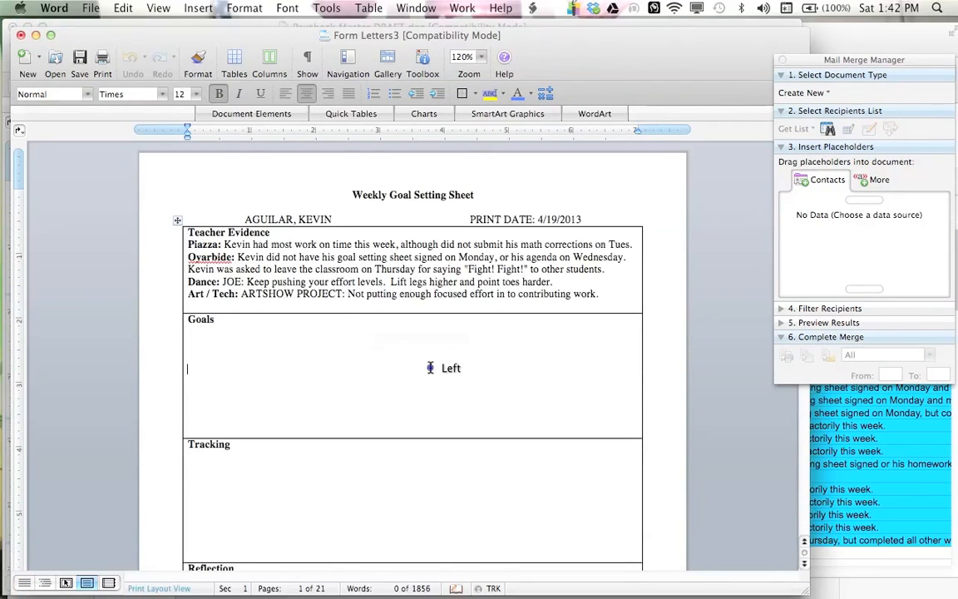
pyautogui.click(343, 325)
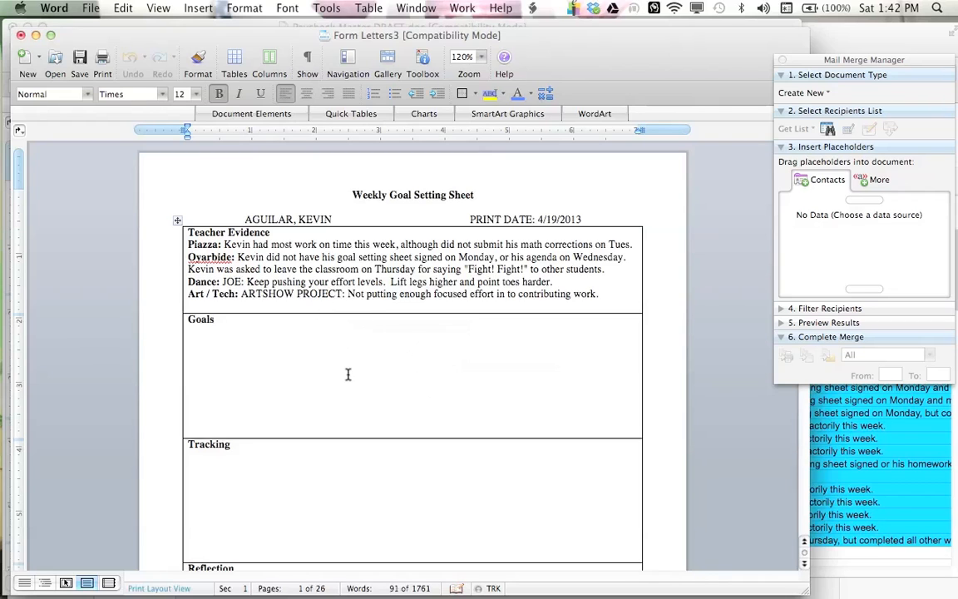
pyautogui.click(314, 257)
pyautogui.scroll(-10, 334, 287)
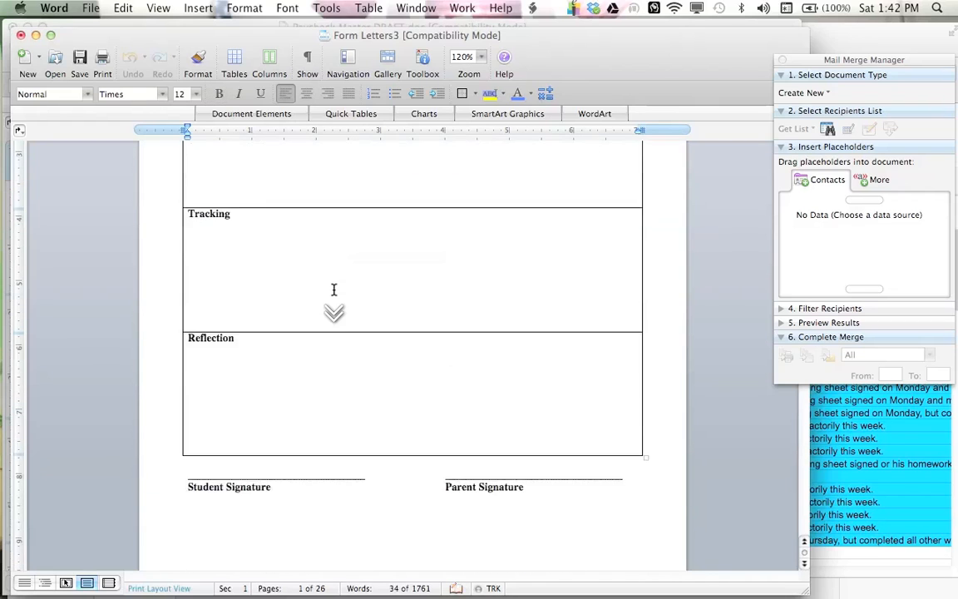
pyautogui.click(309, 366)
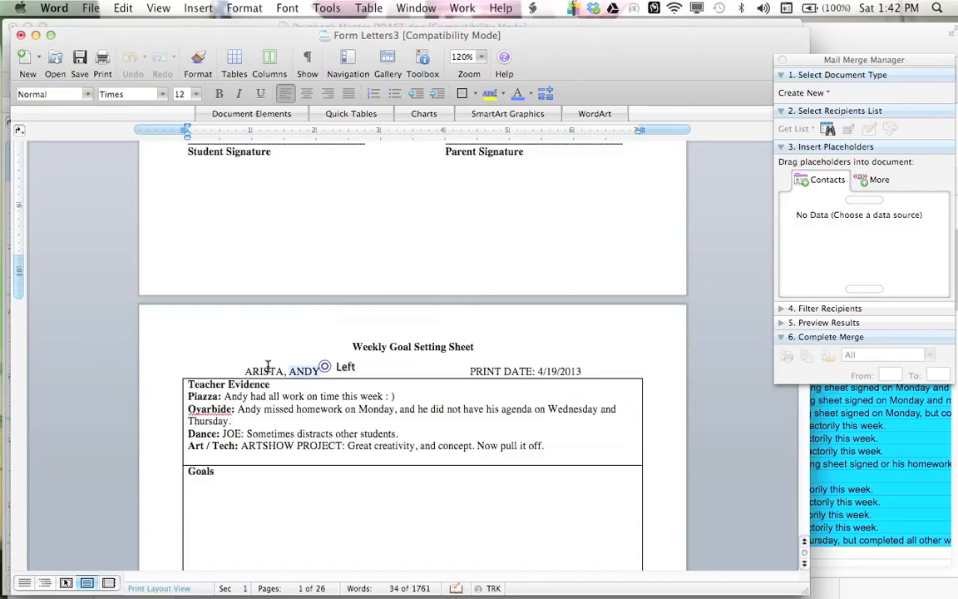
pyautogui.scroll(-9, 375, 409)
pyautogui.scroll(-5, 375, 409)
pyautogui.click(365, 417)
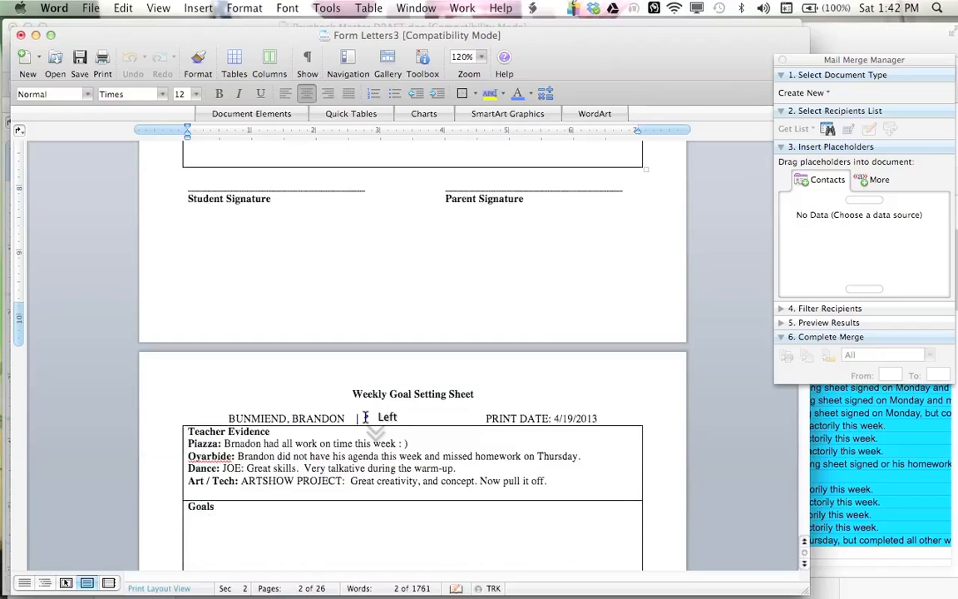
pyautogui.scroll(-10, 438, 395)
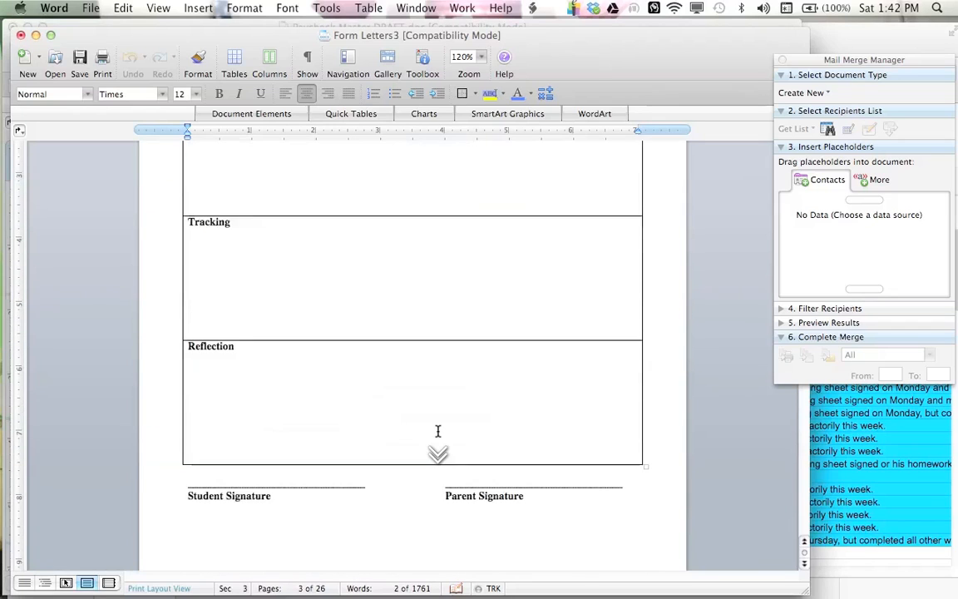
pyautogui.scroll(-12, 438, 430)
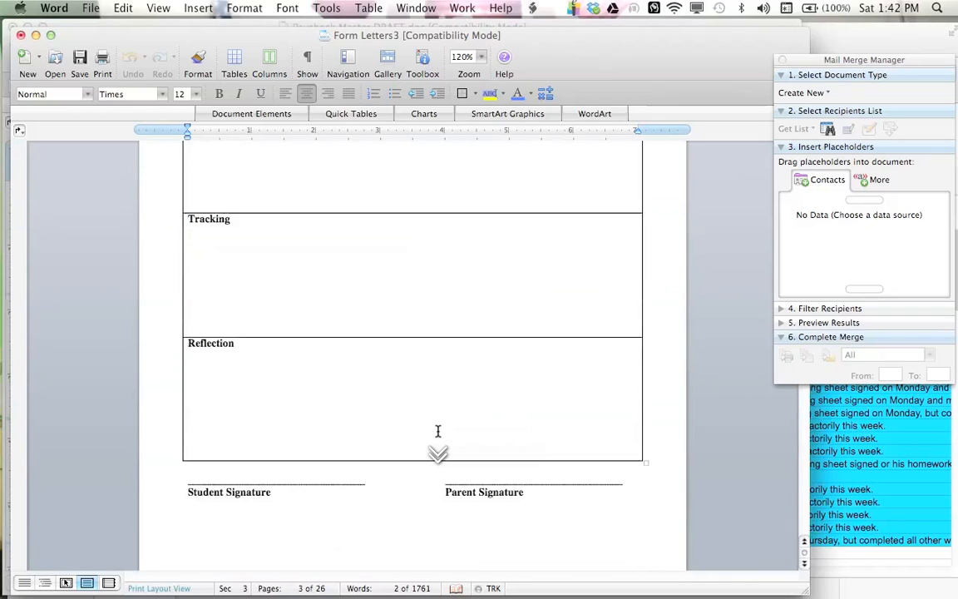
pyautogui.scroll(-9, 438, 431)
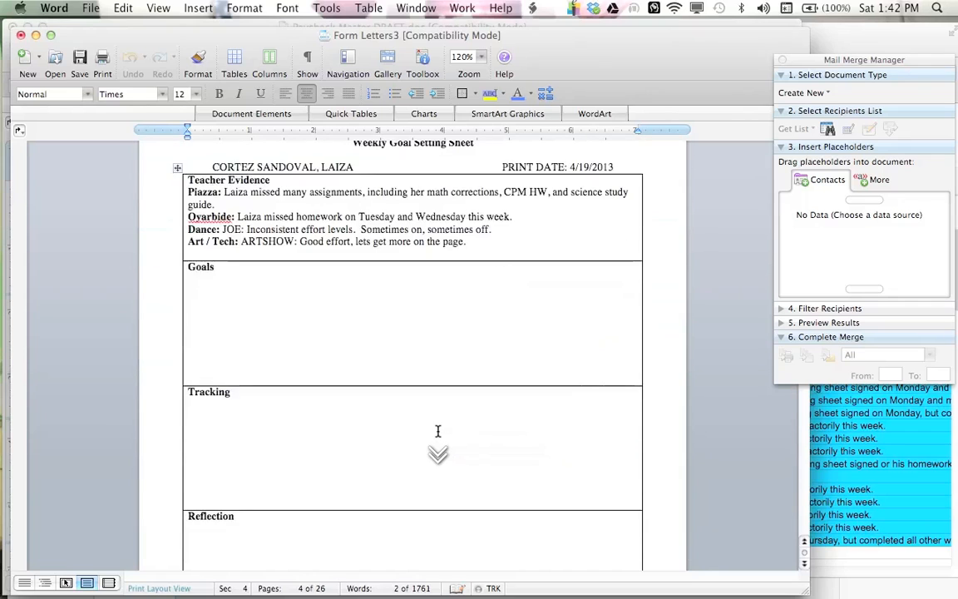
pyautogui.scroll(5, 438, 431)
pyautogui.scroll(20, 439, 430)
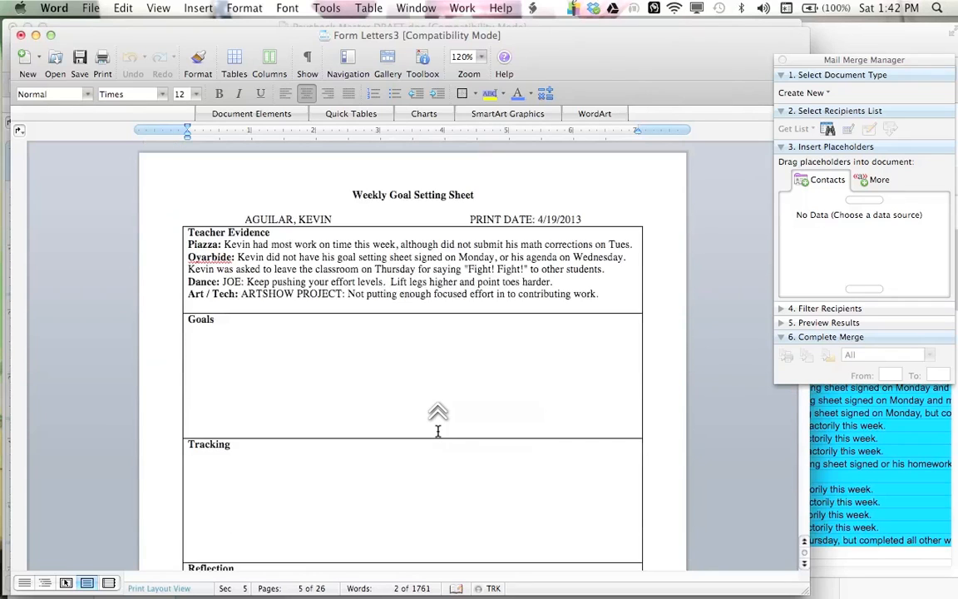
pyautogui.click(374, 282)
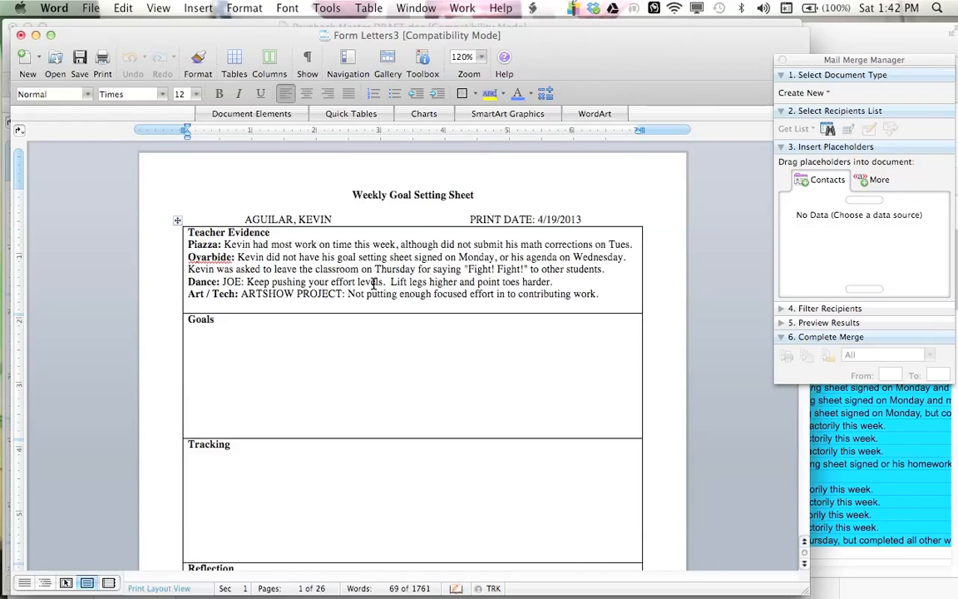
pyautogui.scroll(-5, 373, 283)
pyautogui.scroll(2, 362, 441)
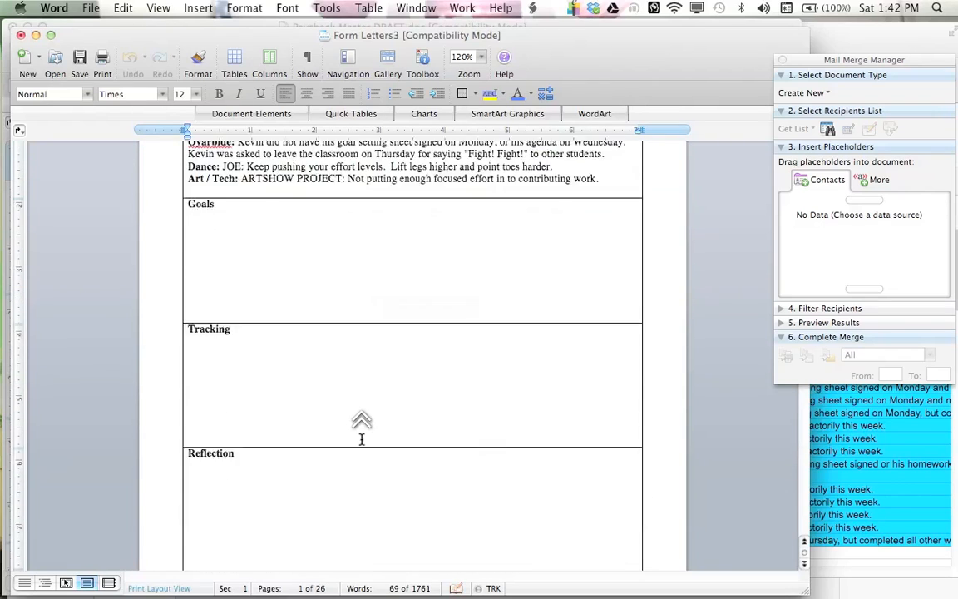
pyautogui.scroll(2, 361, 439)
pyautogui.click(350, 359)
pyautogui.scroll(-5, 368, 415)
pyautogui.scroll(1, 367, 415)
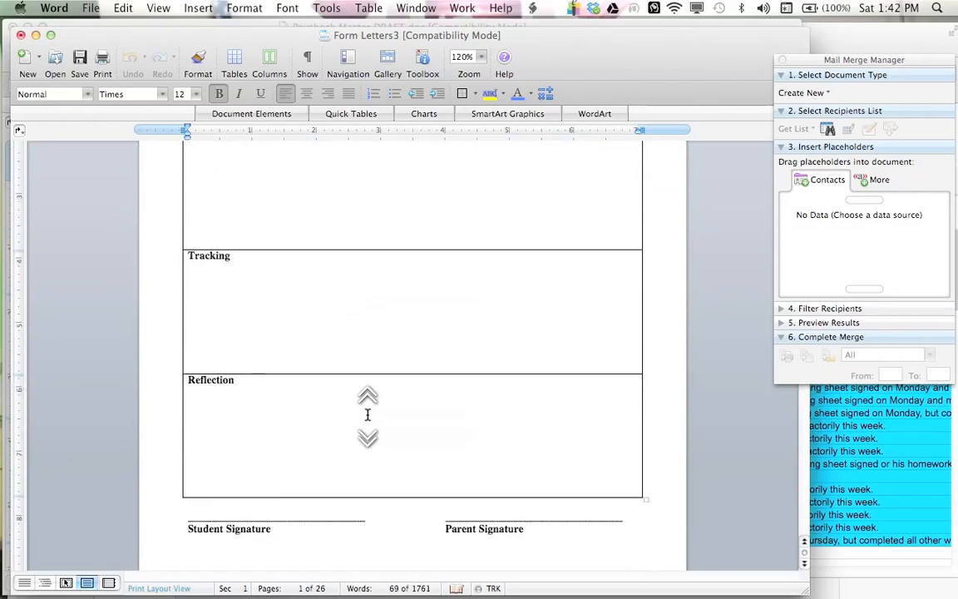
pyautogui.scroll(3, 367, 415)
pyautogui.click(369, 396)
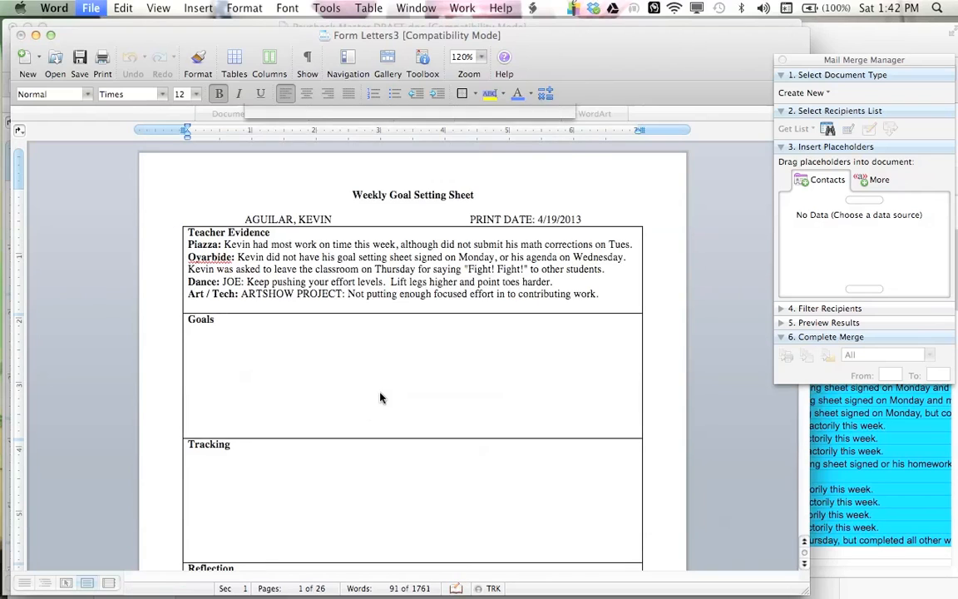
# Step: Close the merged Form Letters3 document without saving
pyautogui.press('super+w')
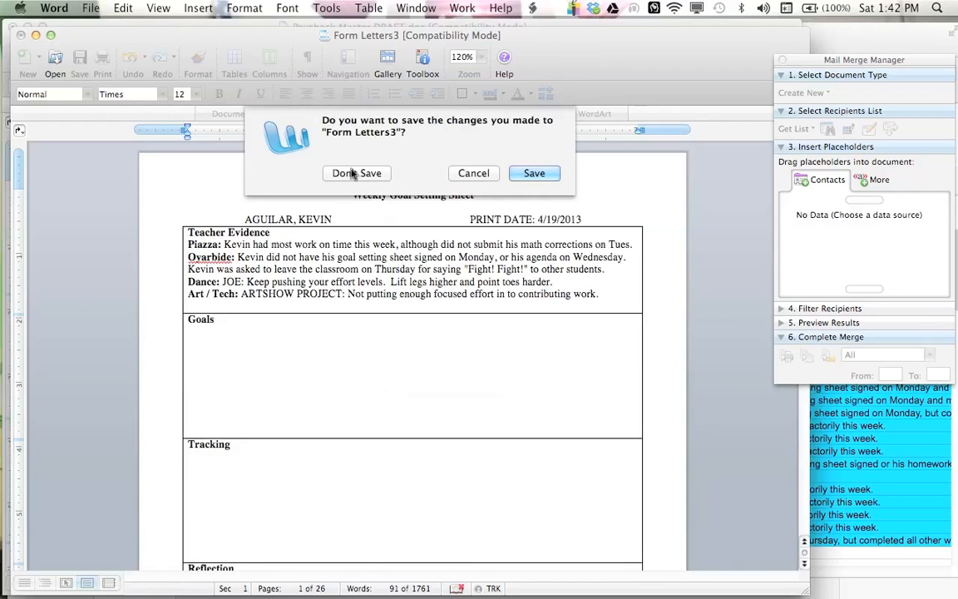
pyautogui.click(355, 172)
pyautogui.click(398, 254)
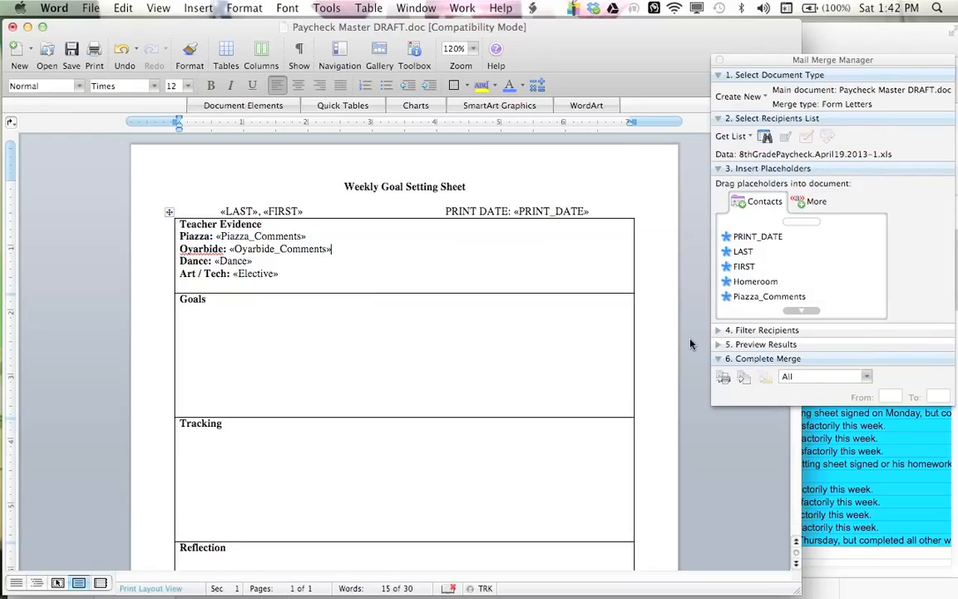
# Step: Reopen 8thGradePaycheck.April19.2013-1.xls as the data source with the Claremont McKenna entire worksheet, and merge all records to a new document
pyautogui.click(736, 136)
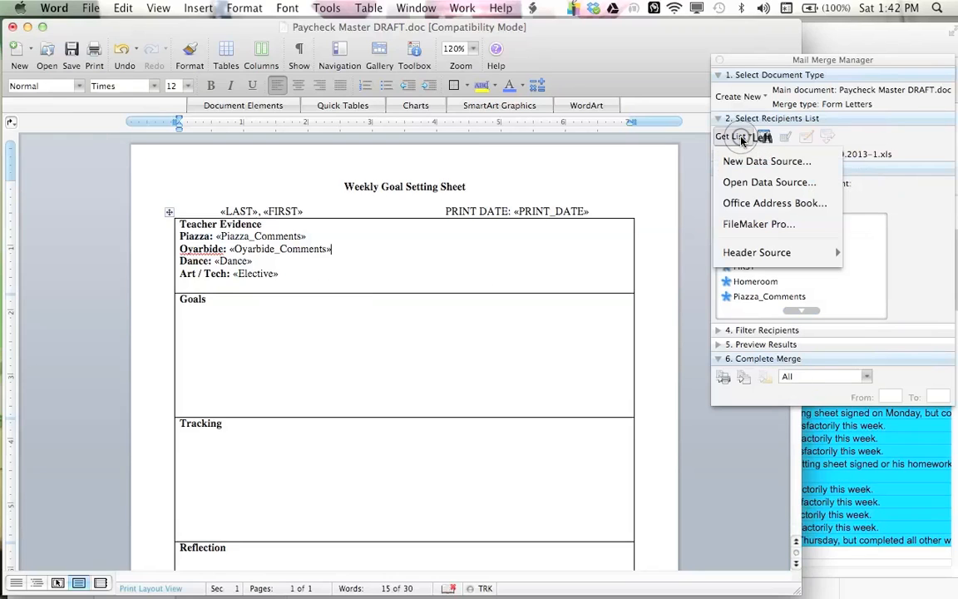
pyautogui.click(758, 182)
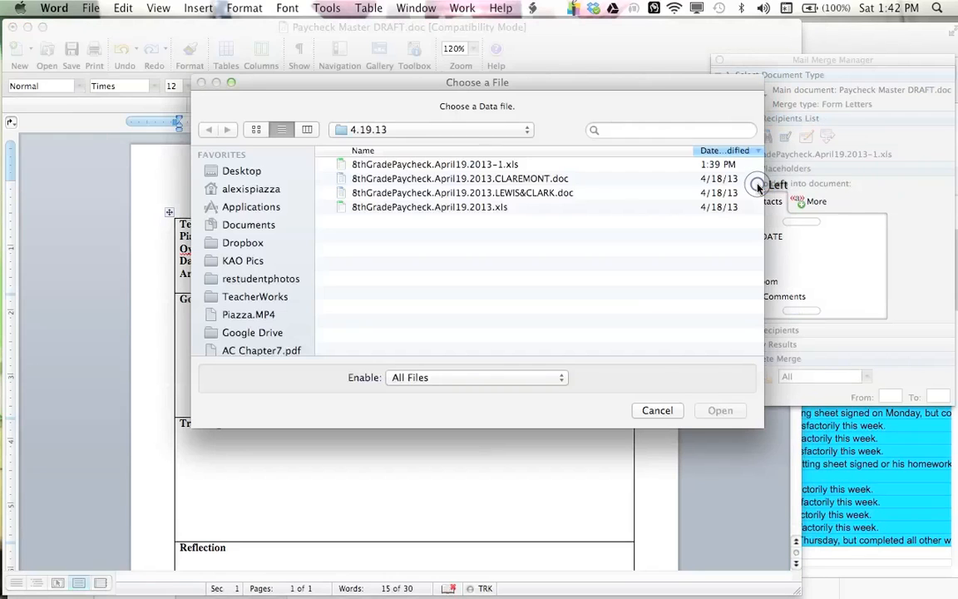
pyautogui.doubleClick(499, 168)
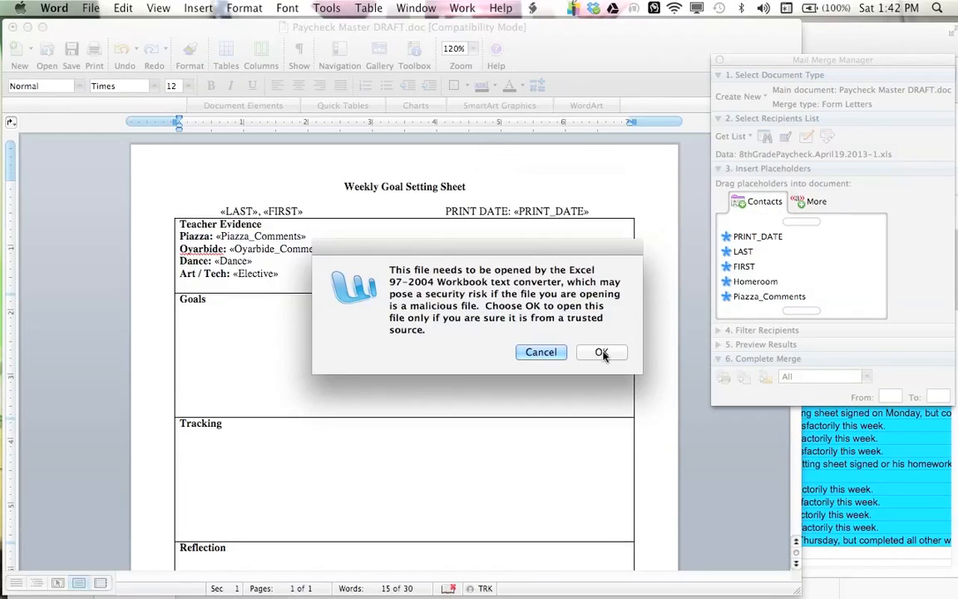
pyautogui.click(600, 353)
pyautogui.click(545, 156)
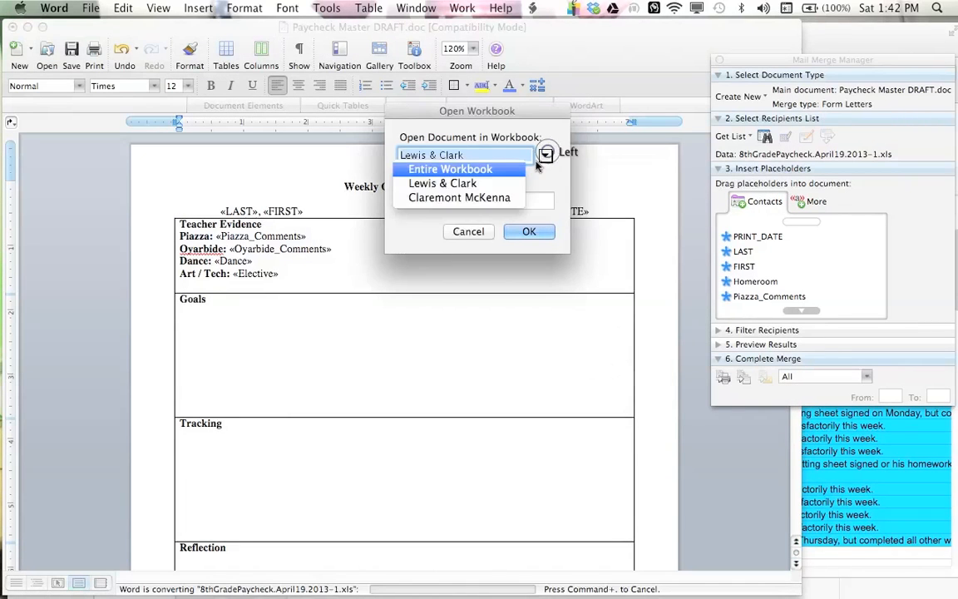
pyautogui.click(488, 200)
pyautogui.click(532, 234)
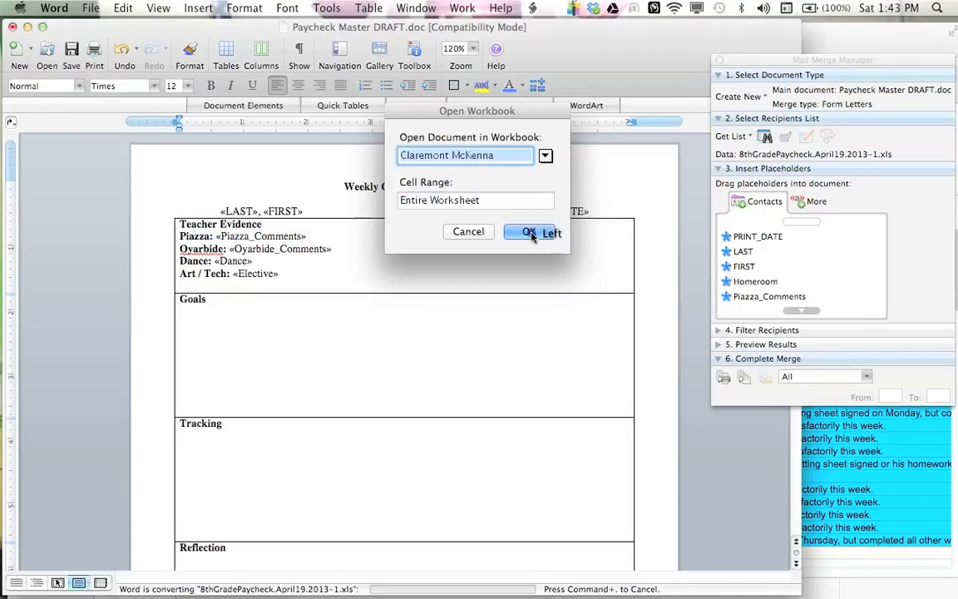
pyautogui.click(744, 378)
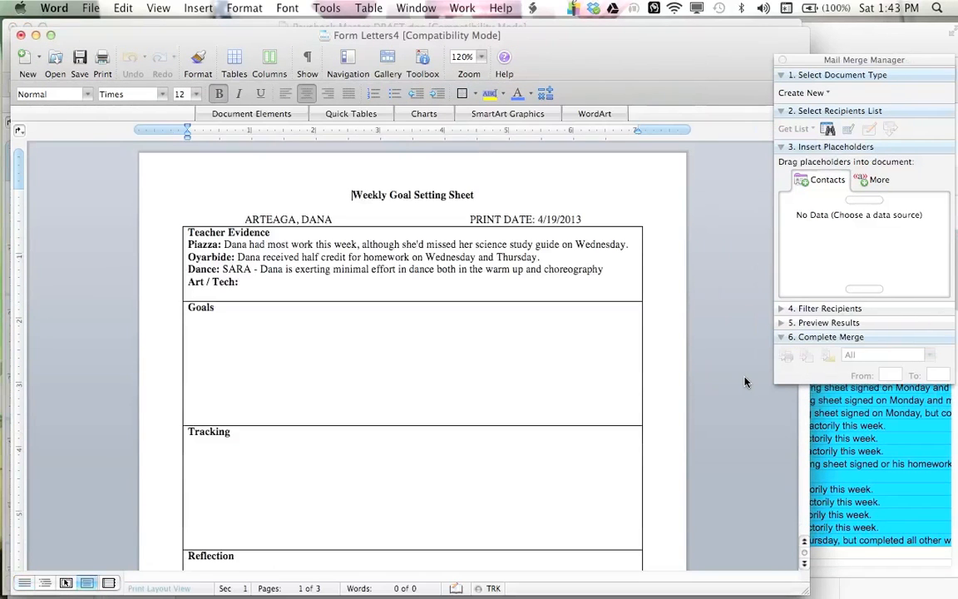
# Step: Scroll through the merged Claremont McKenna goal setting sheets to review the students' names, dates and comments
pyautogui.click(343, 218)
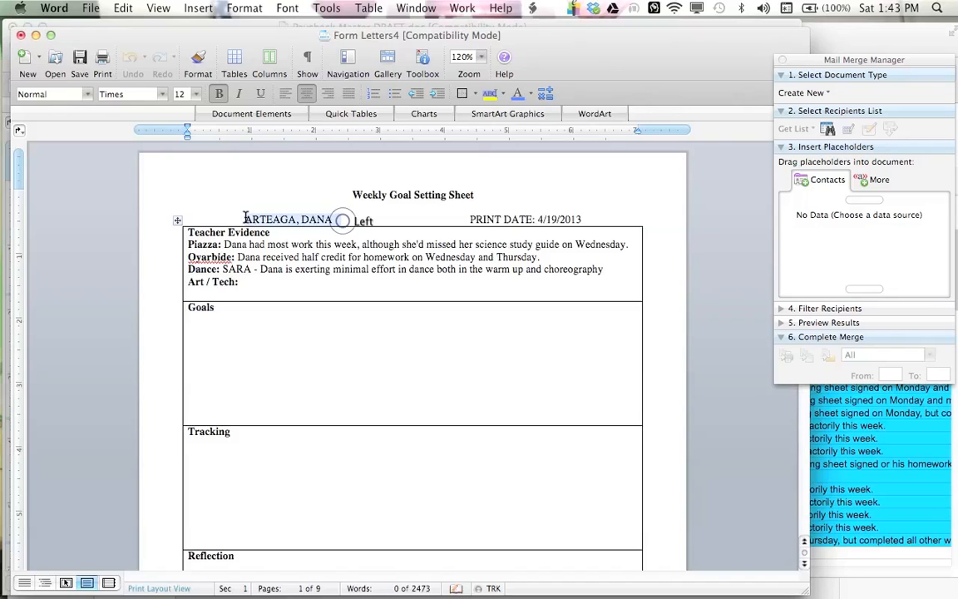
pyautogui.scroll(-10, 311, 294)
pyautogui.scroll(-15, 311, 294)
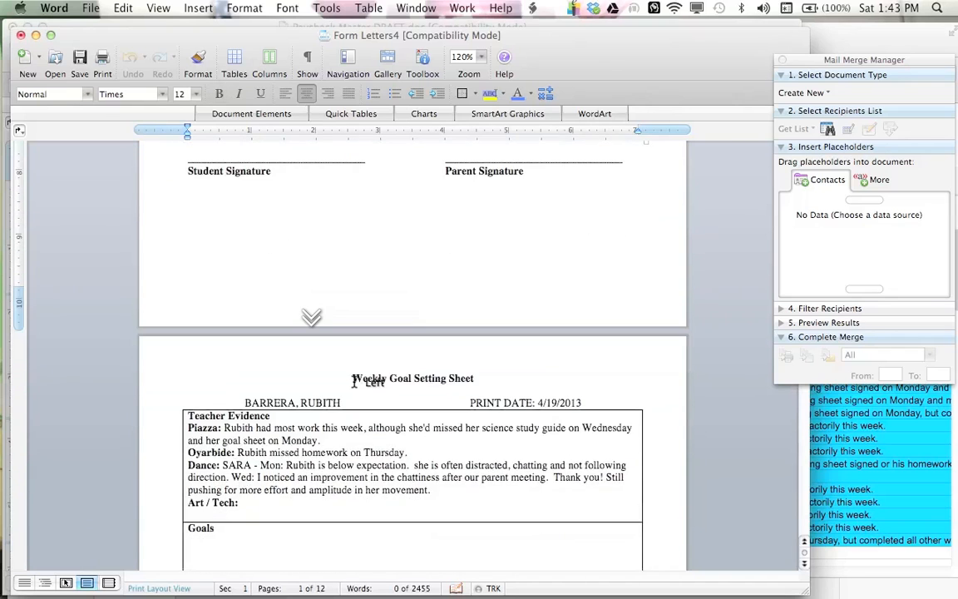
pyautogui.scroll(-8, 354, 381)
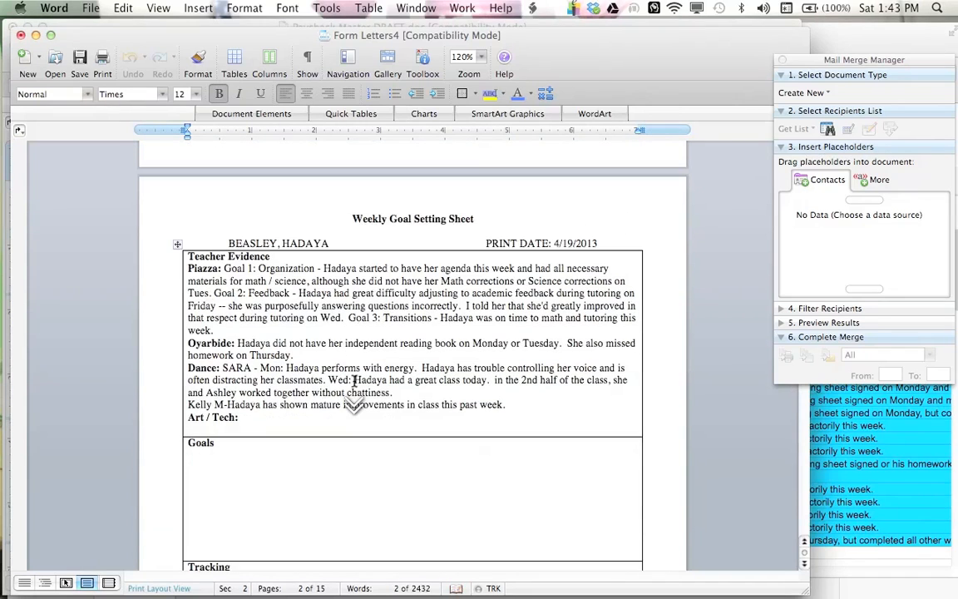
pyautogui.click(321, 241)
pyautogui.scroll(4, 327, 280)
pyautogui.scroll(10, 327, 280)
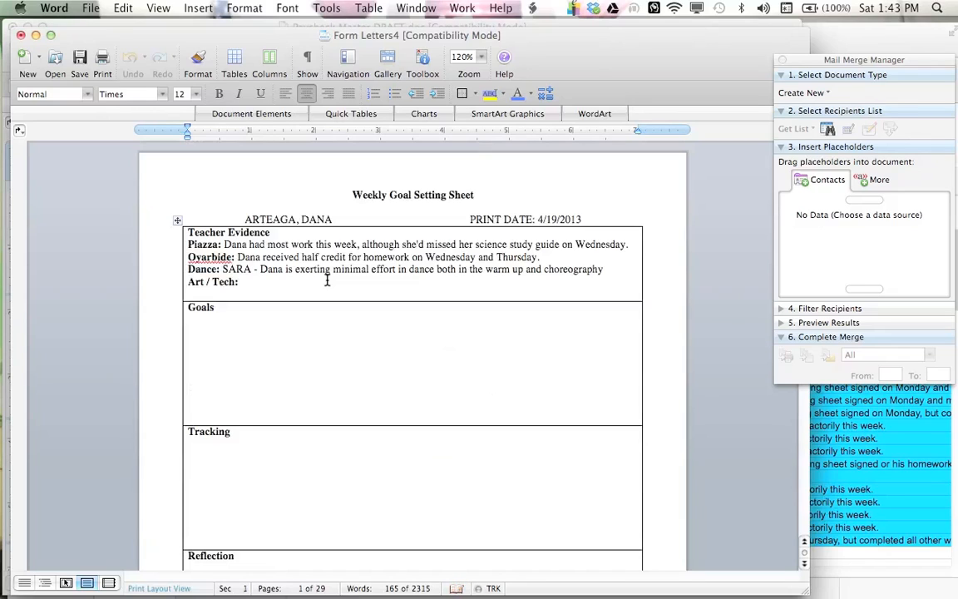
pyautogui.click(360, 410)
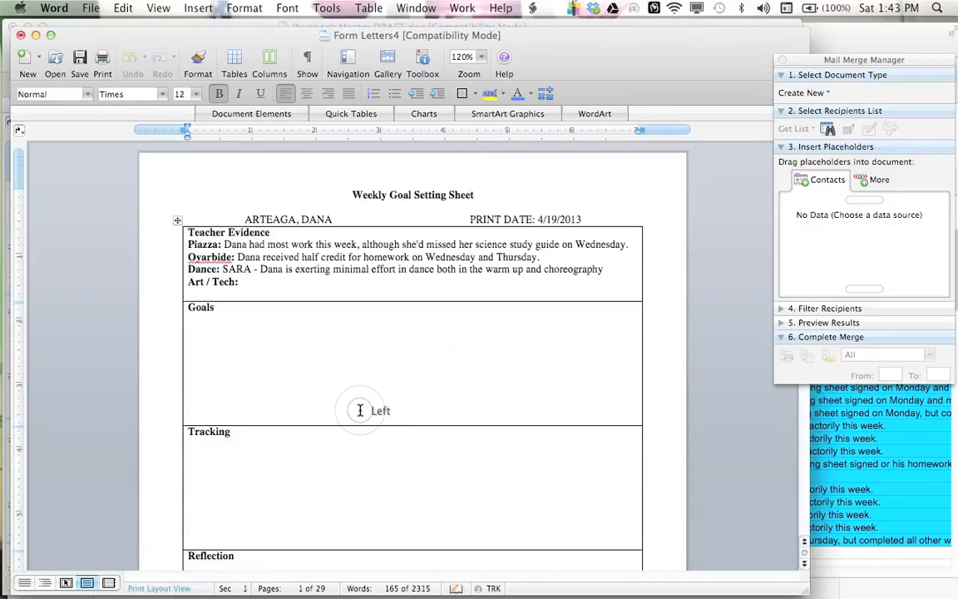
# Step: Close the merged Form Letters4 document and the Paycheck Master DRAFT document without saving either
pyautogui.press('super+w')
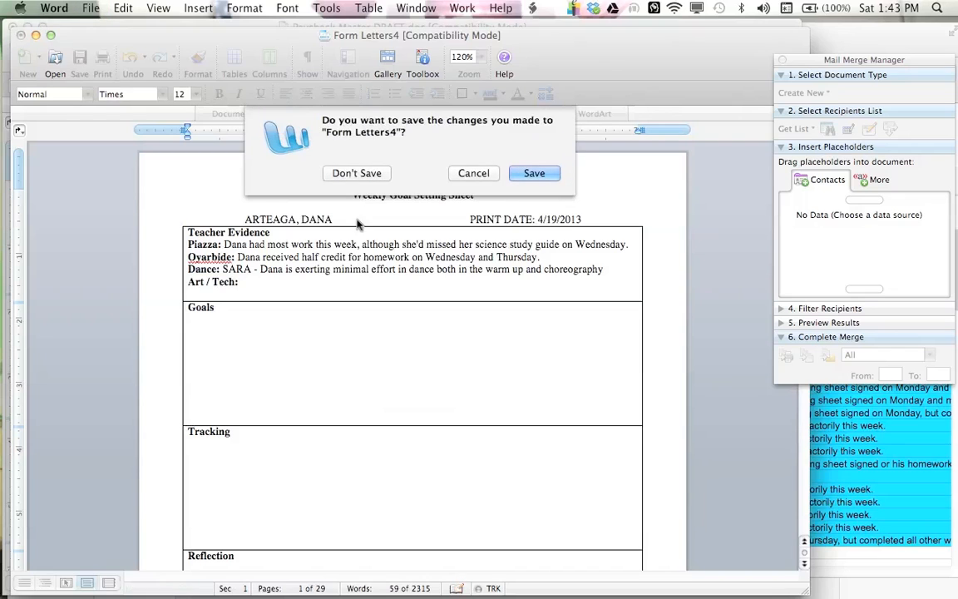
pyautogui.click(354, 167)
pyautogui.click(387, 299)
pyautogui.press('super+w')
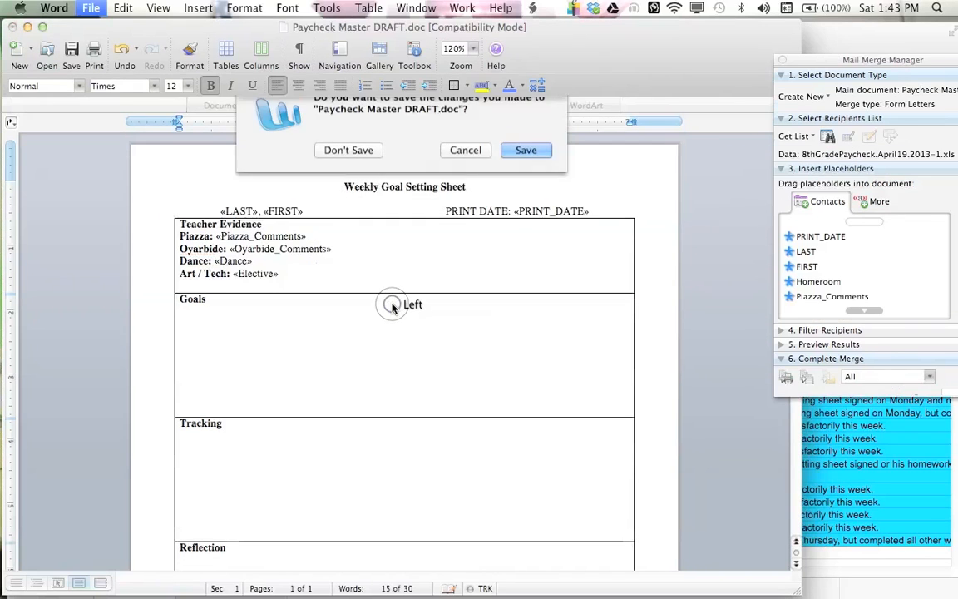
pyautogui.click(337, 161)
pyautogui.click(455, 315)
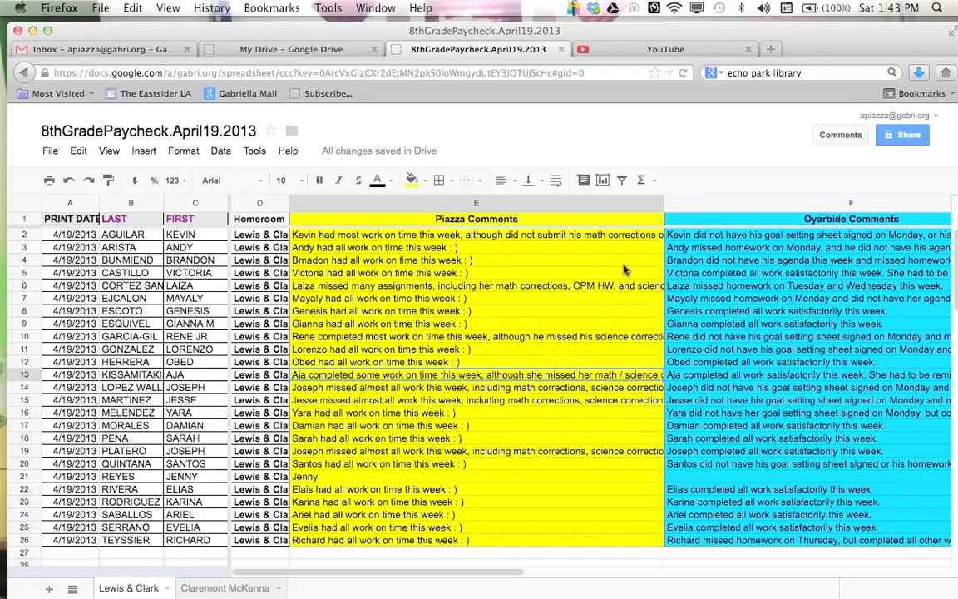
# Step: Close the April19 spreadsheet tab and open the 8thGradePaycheck.MASTER.12-13 spreadsheet from Google Drive
pyautogui.press('super+w')
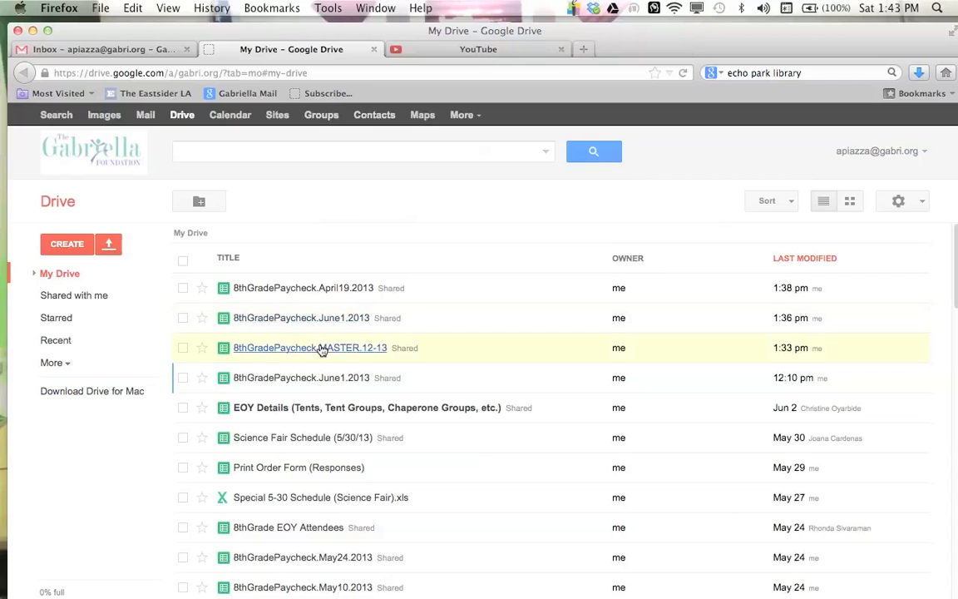
pyautogui.click(329, 348)
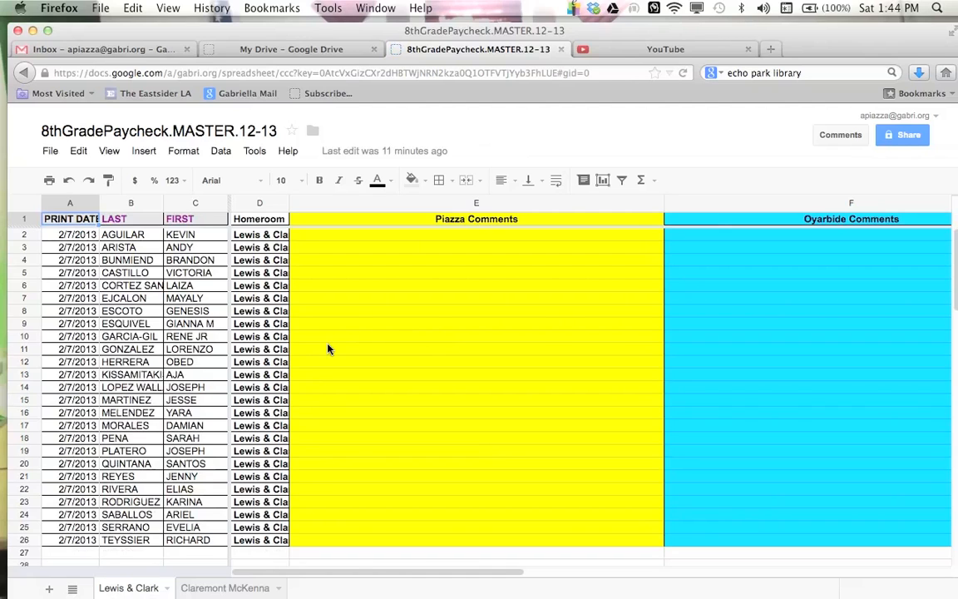
# Step: Move through the Lewis & Clark sheet's comment columns, from Piazza Comments to Elective, to examine the master's empty fields
pyautogui.click(384, 301)
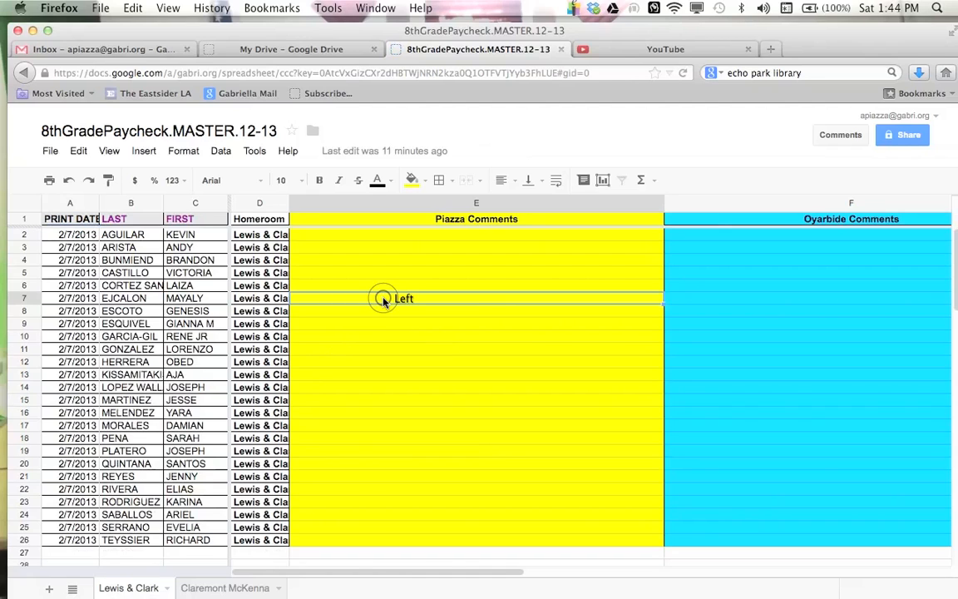
pyautogui.press('Right')
pyautogui.press('Right')
pyautogui.press('Right')
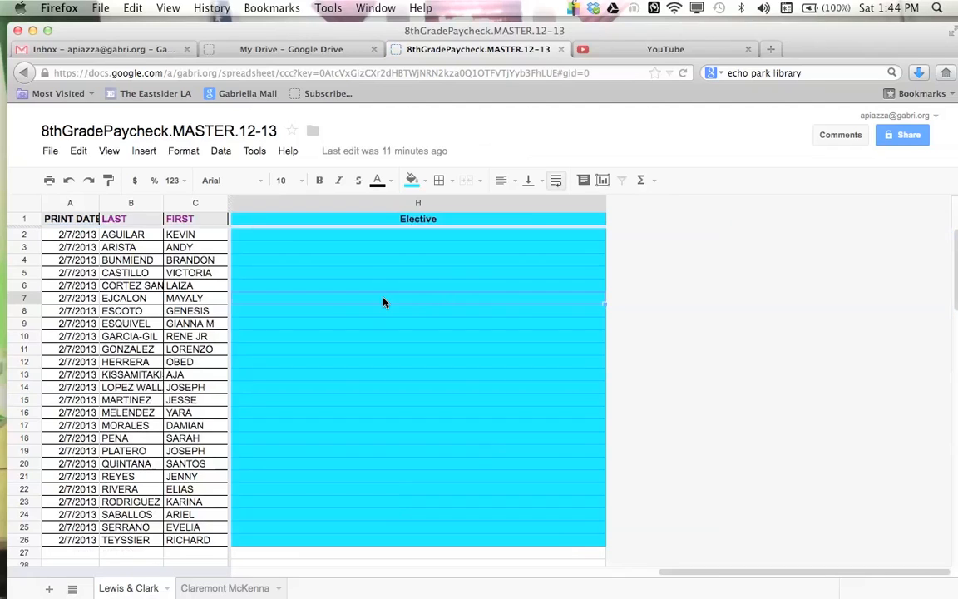
pyautogui.press('Left')
pyautogui.press('Left')
pyautogui.press('Left')
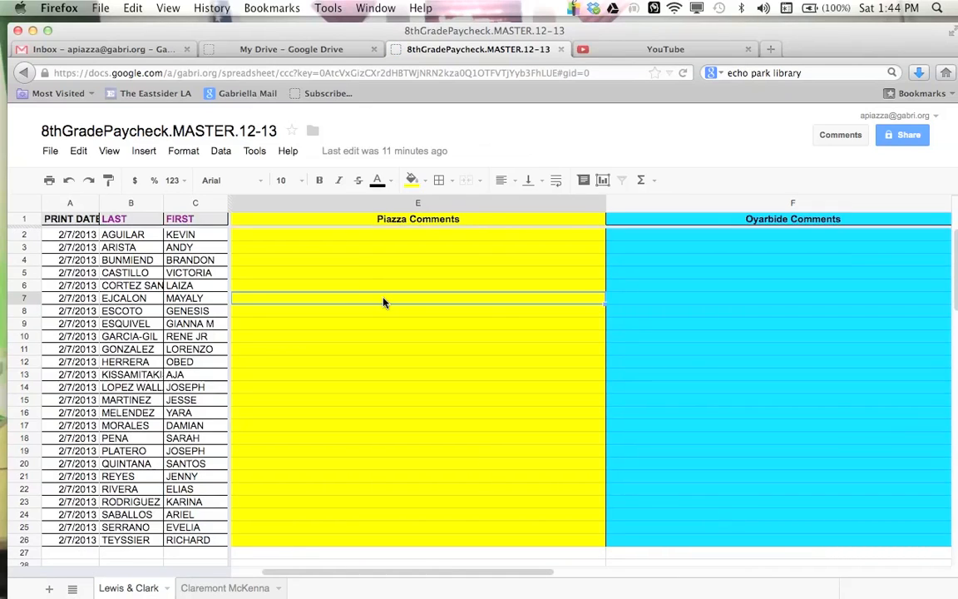
pyautogui.press('Up')
pyautogui.press('Up')
pyautogui.press('Up')
pyautogui.press('Up')
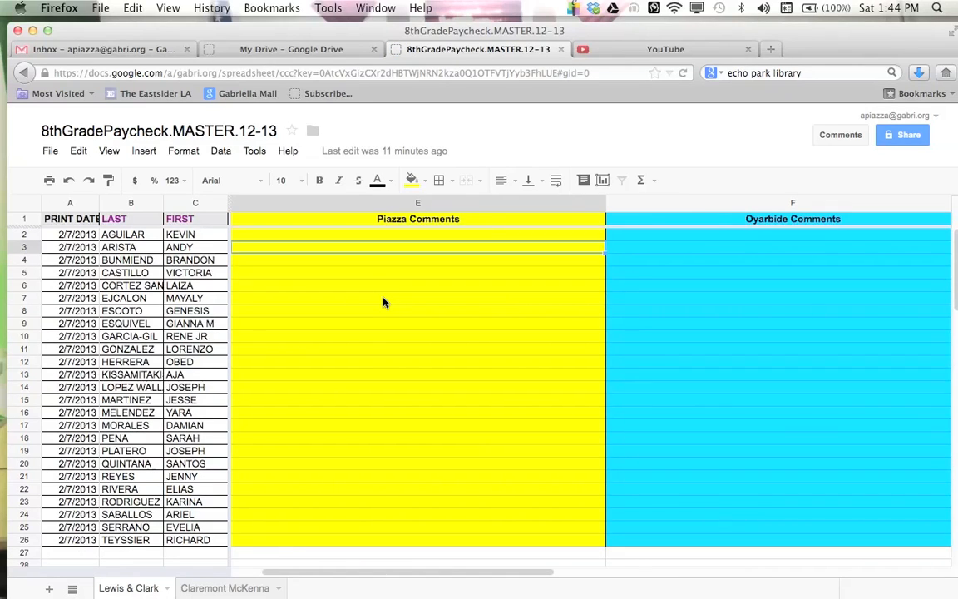
pyautogui.press('Down')
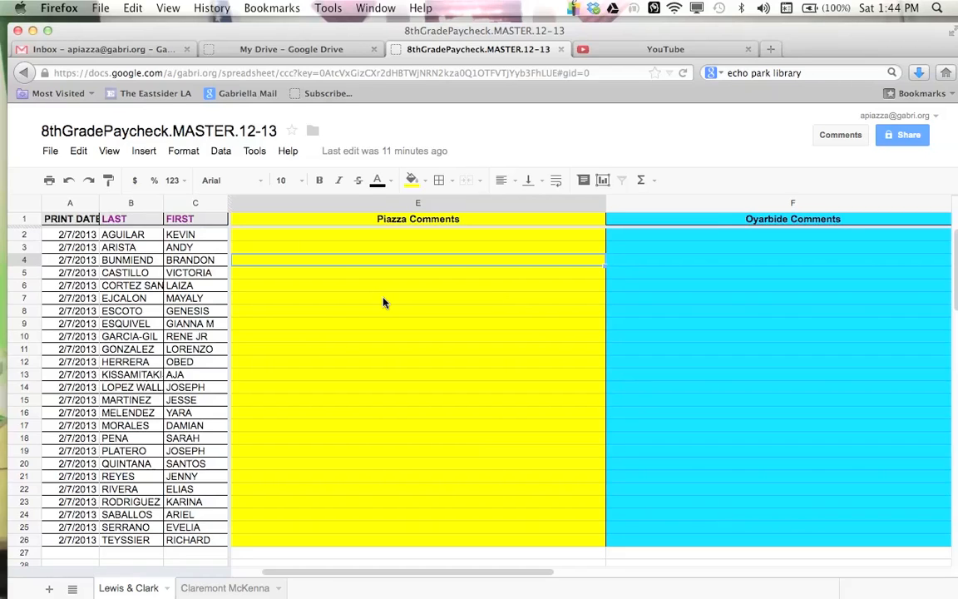
pyautogui.press('Up')
pyautogui.press('Up')
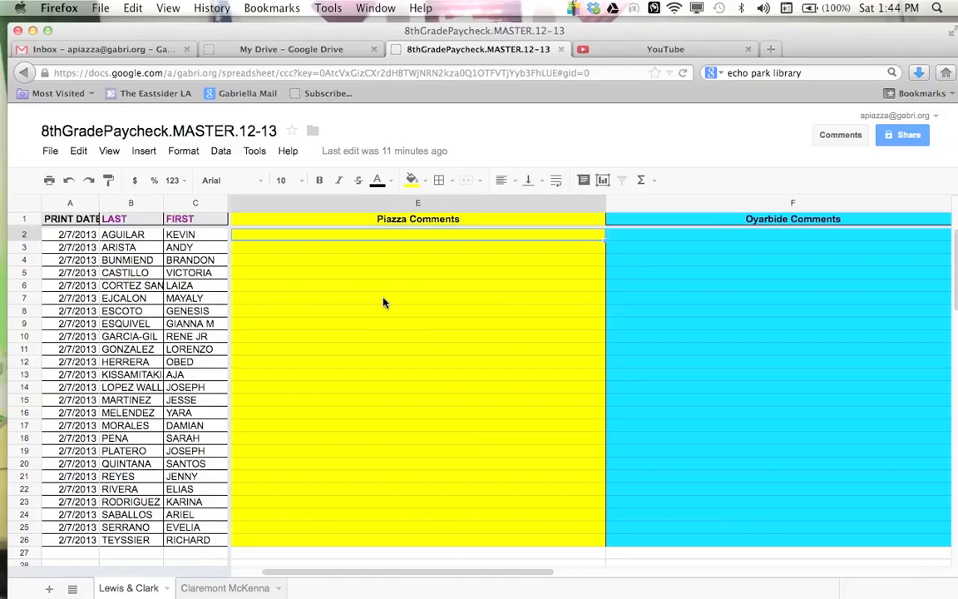
pyautogui.press('Right')
pyautogui.press('Right')
pyautogui.press('Right')
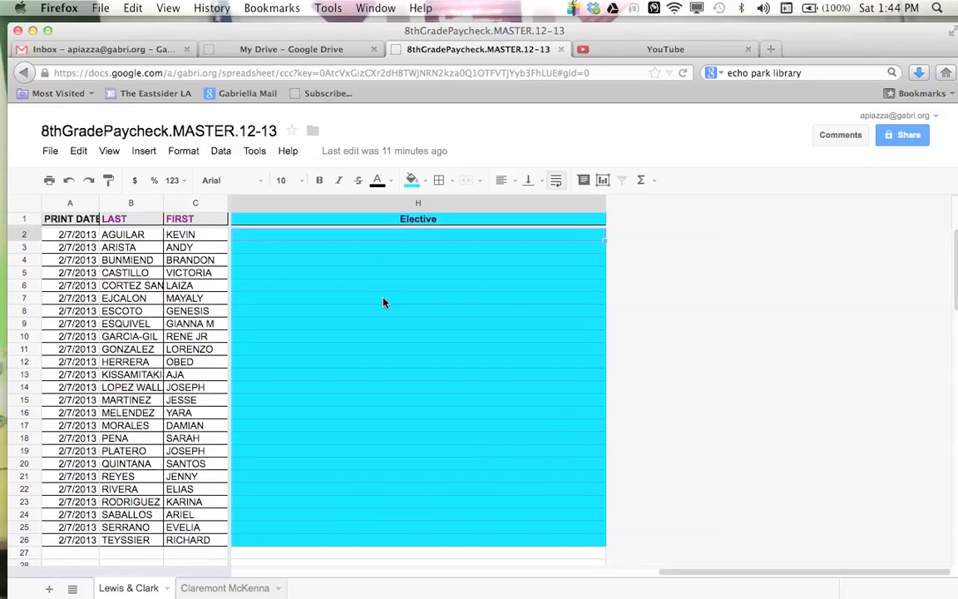
pyautogui.press('Left')
pyautogui.press('Left')
pyautogui.press('Left')
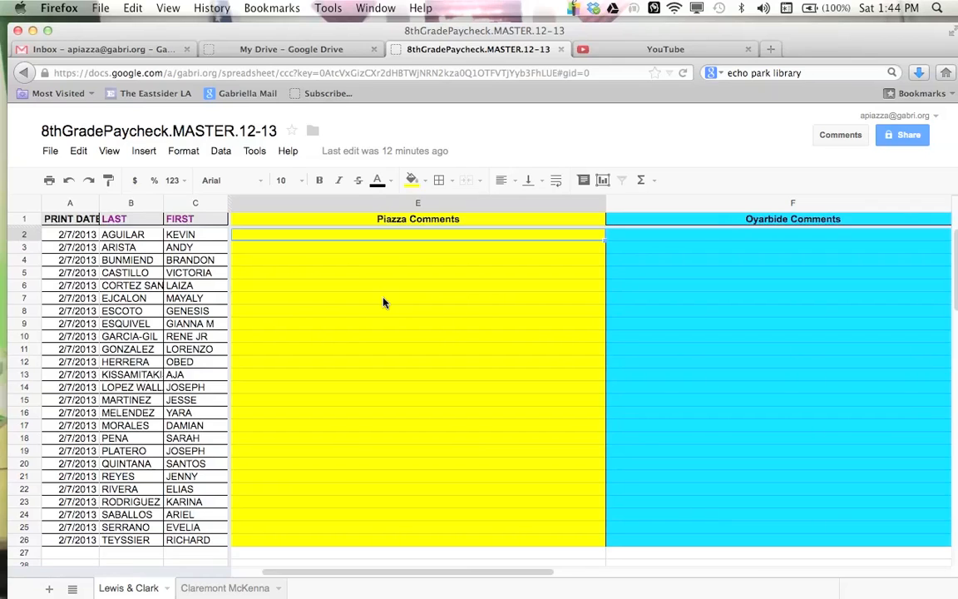
pyautogui.click(365, 368)
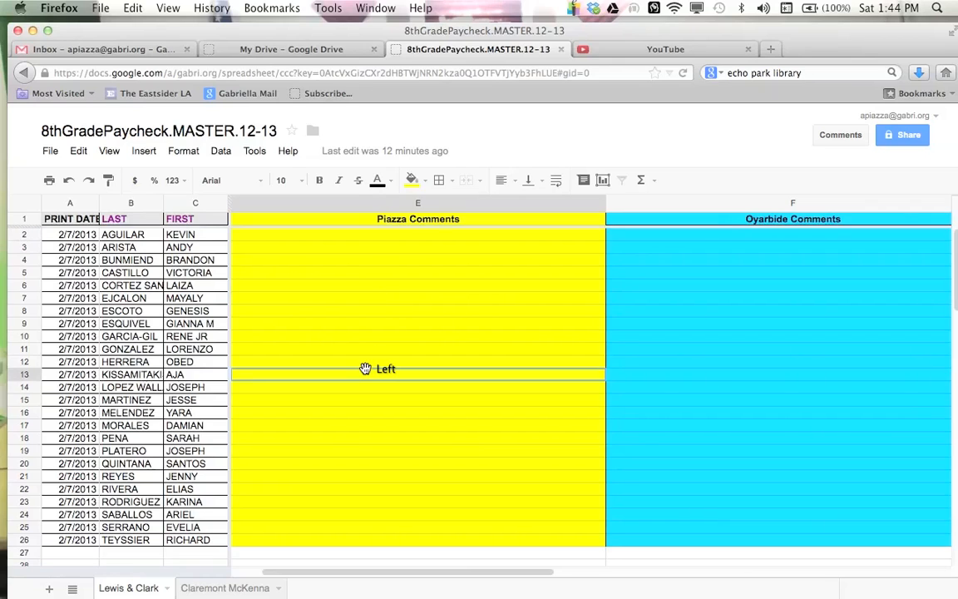
pyautogui.hscroll(5, 365, 368)
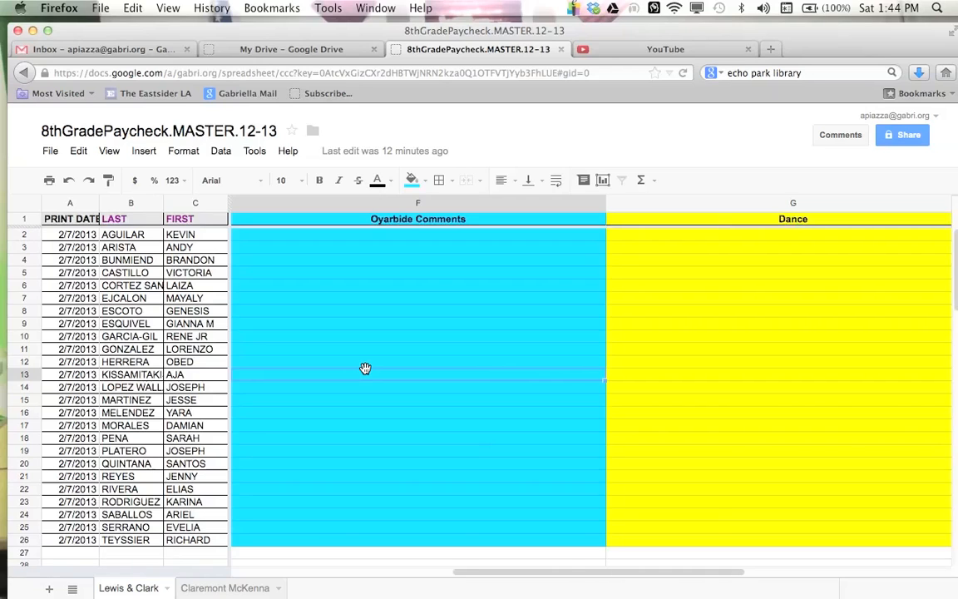
pyautogui.hscroll(-5, 365, 368)
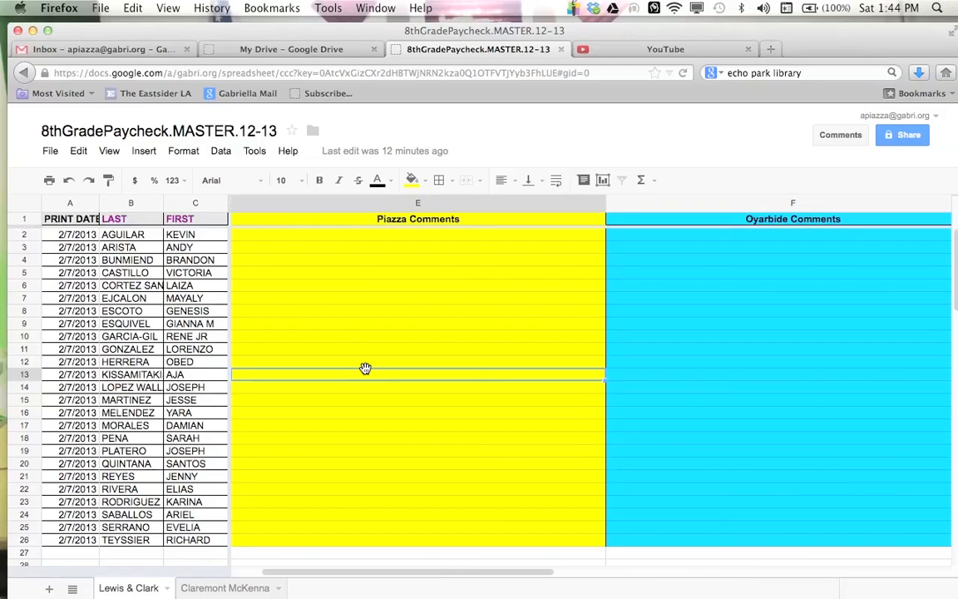
pyautogui.click(368, 289)
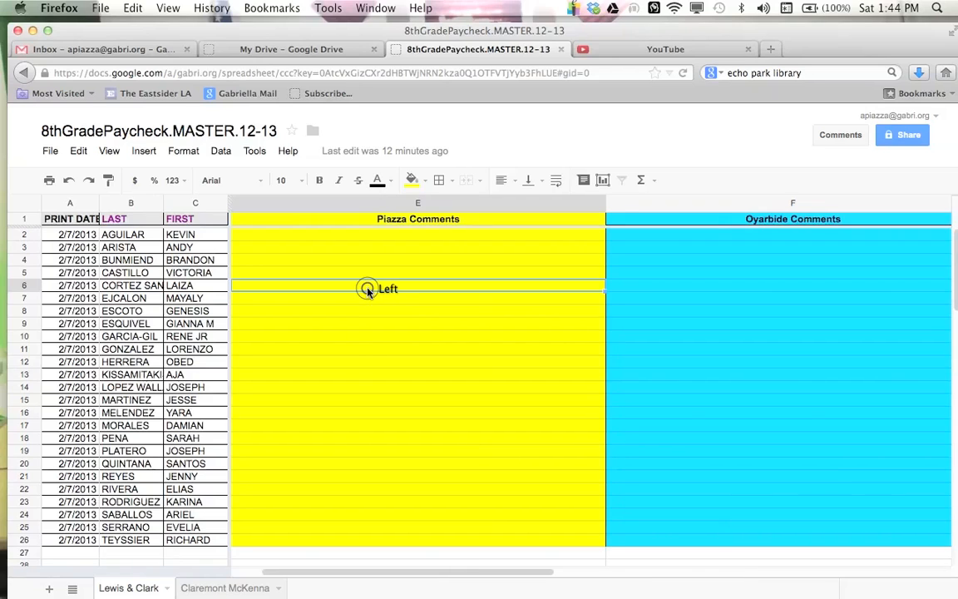
pyautogui.press('Down')
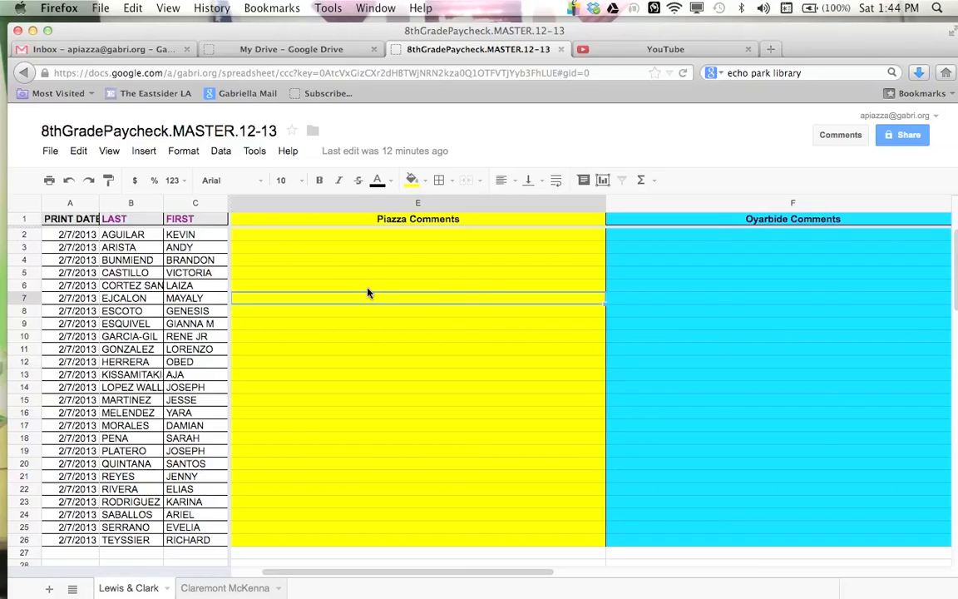